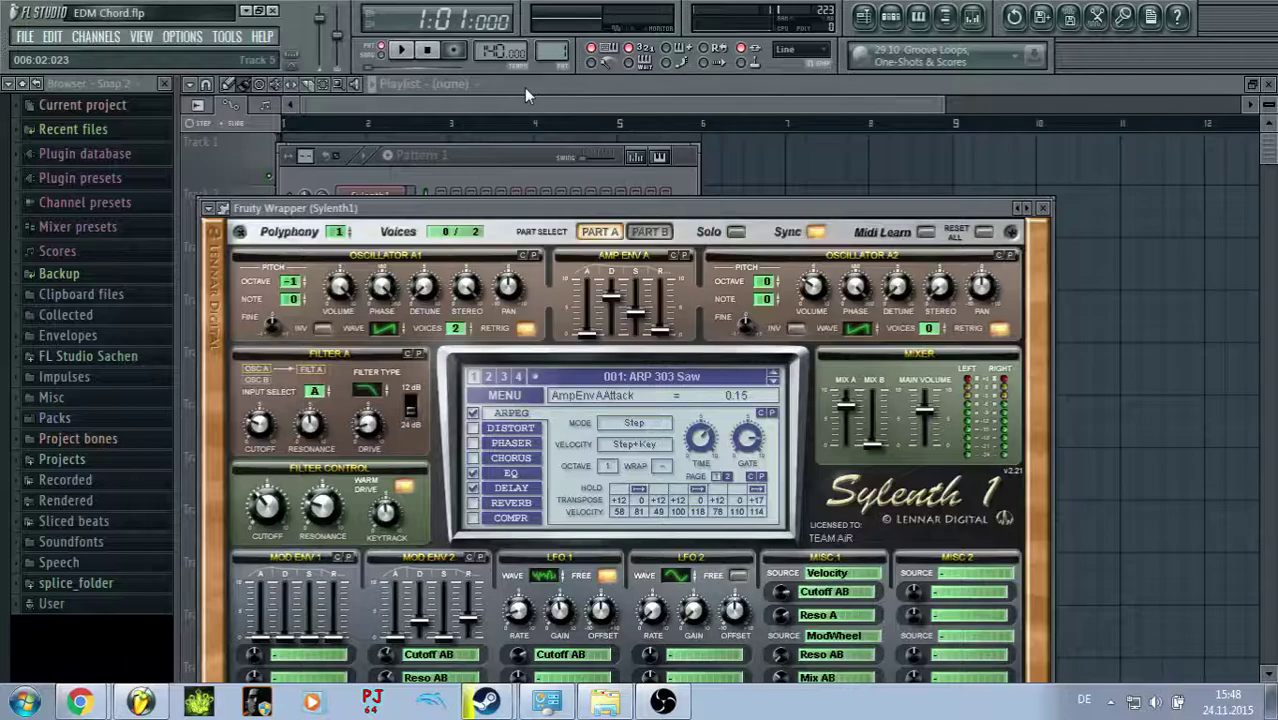
Step: Browse from the Sylenth1 Preset folder into the Vandalism soundbank collection and open the Vandalism Shocking Sounds 6 folder
left_click(392, 270)
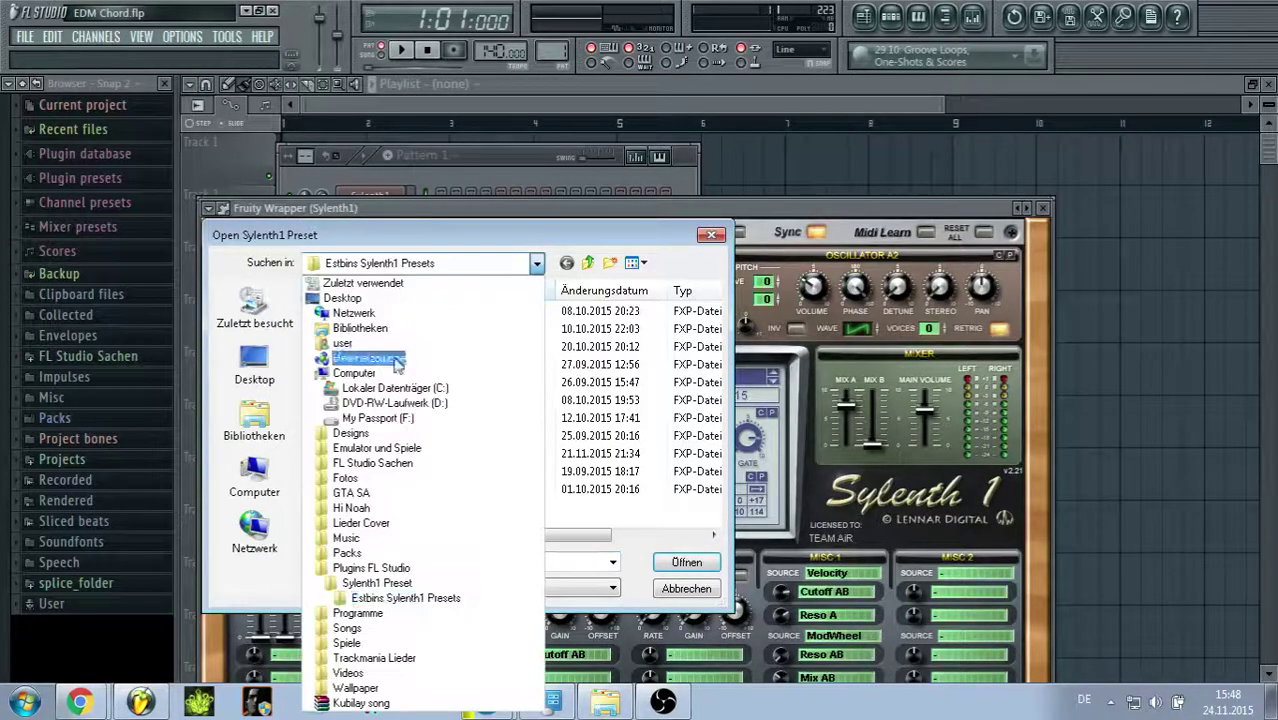
left_click(390, 563)
left_click(406, 422)
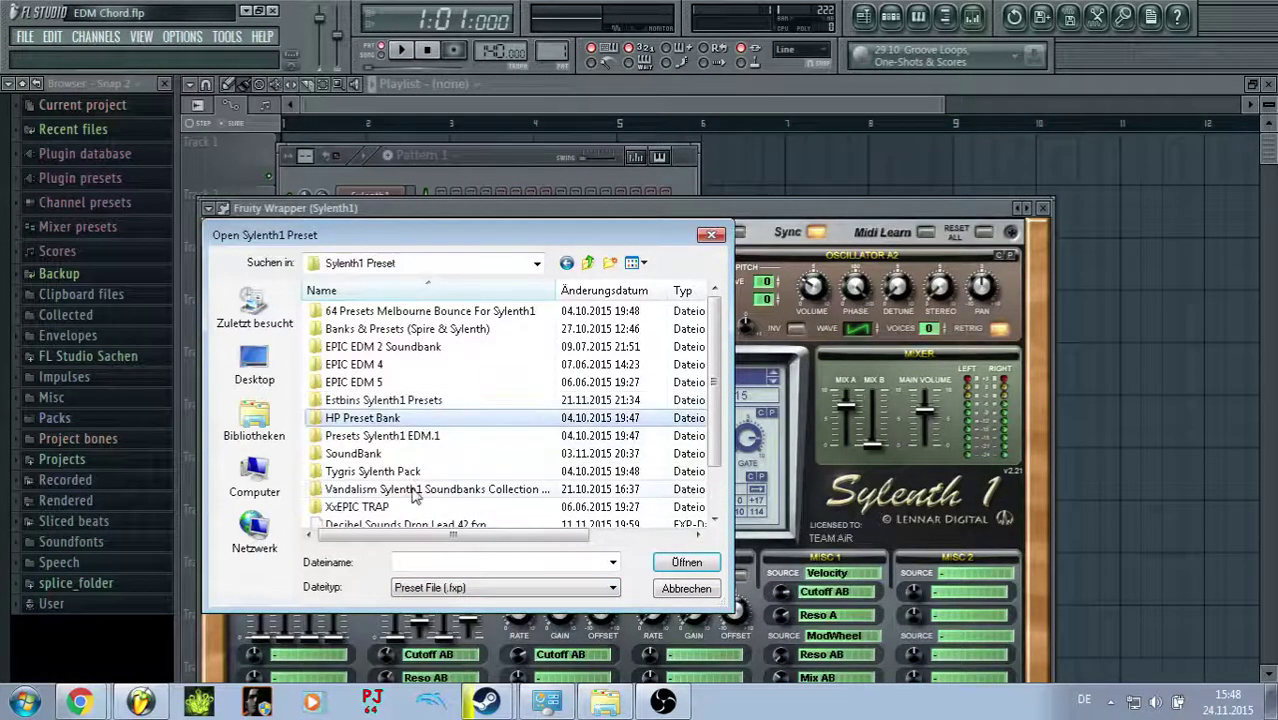
double_click(412, 490)
scroll(416, 470, "down", 3)
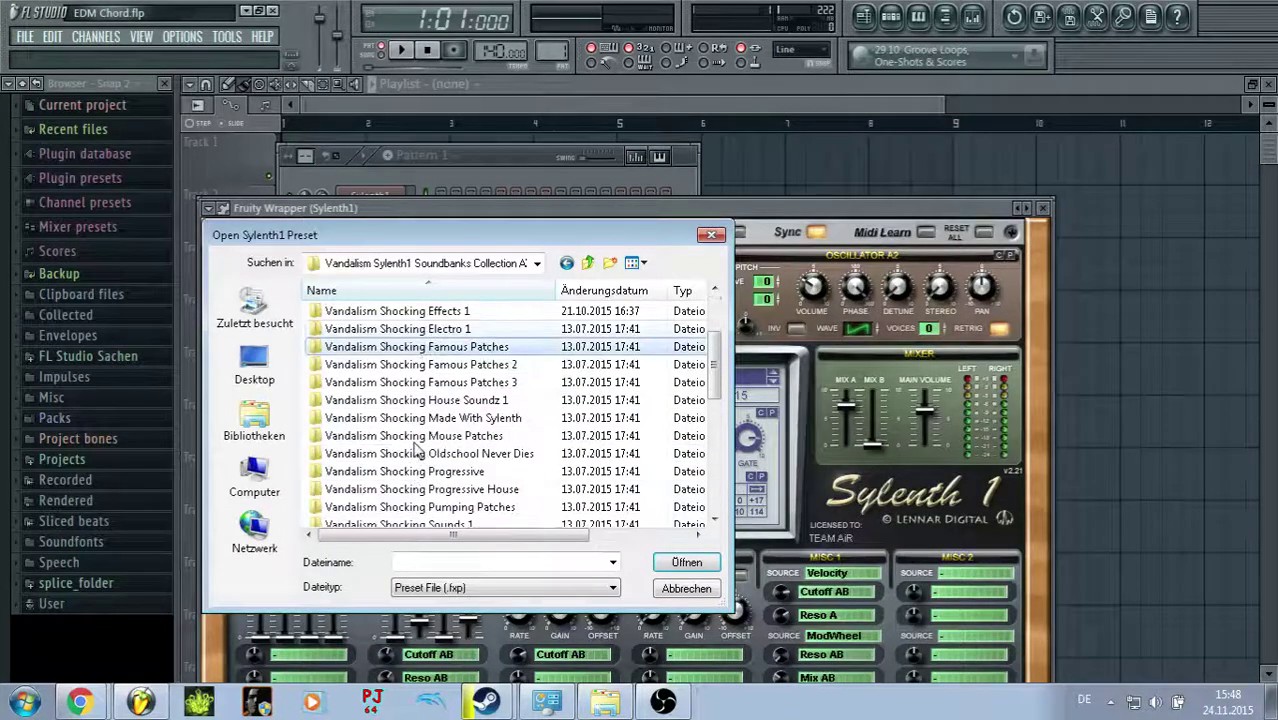
scroll(418, 453, "down", 2)
double_click(445, 453)
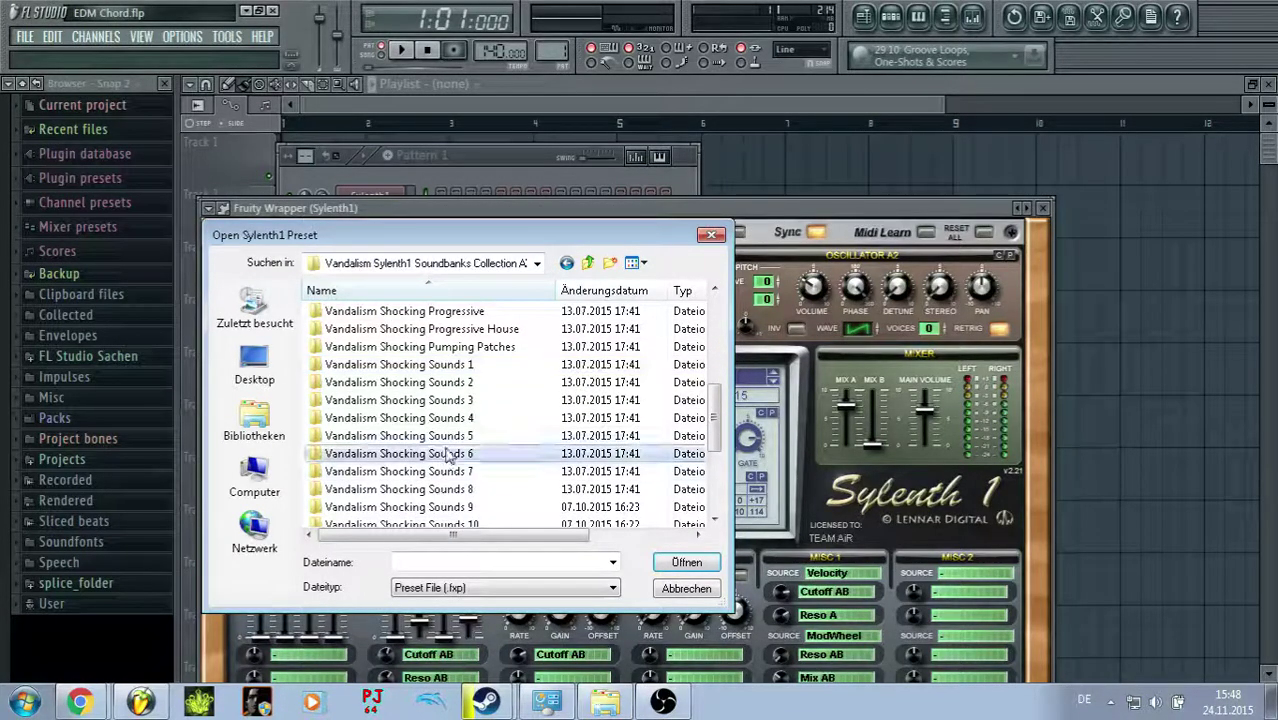
Step: Show files of any type, load the Shocking Sounds 6.fxb bank into Sylenth1 and audition a note
left_click(434, 593)
left_click(427, 616)
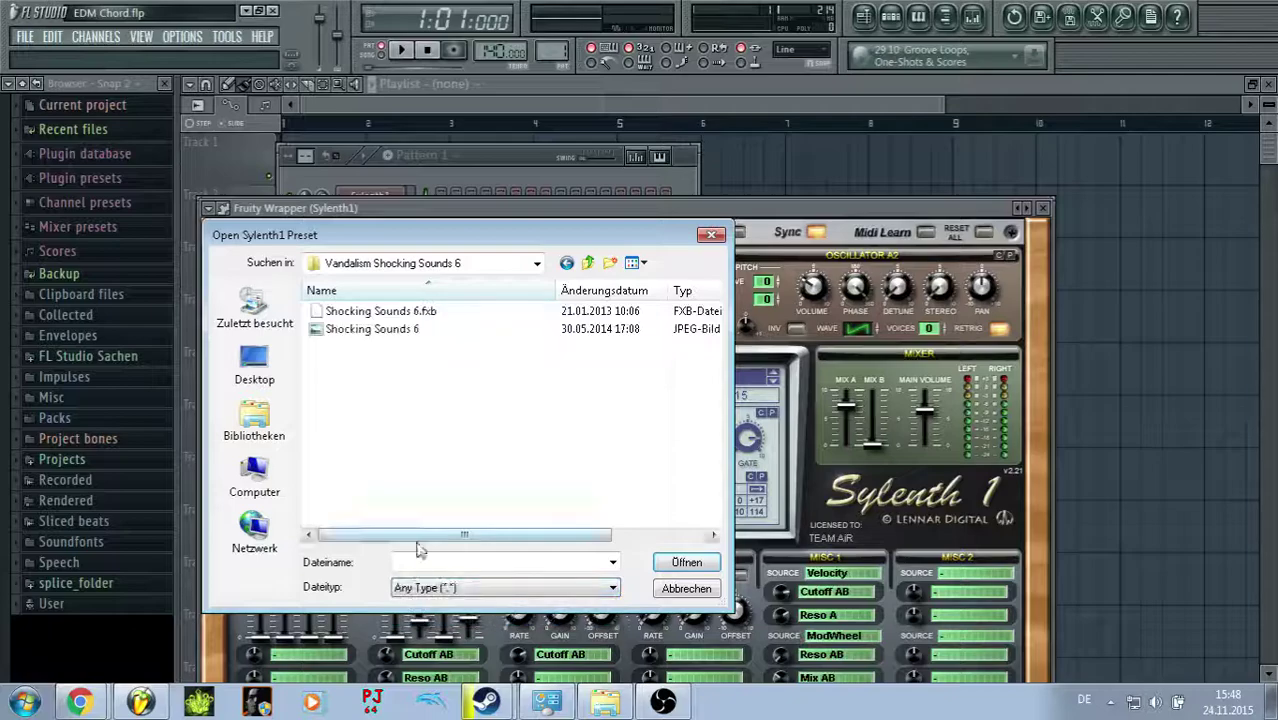
left_click(380, 314)
left_click(677, 566)
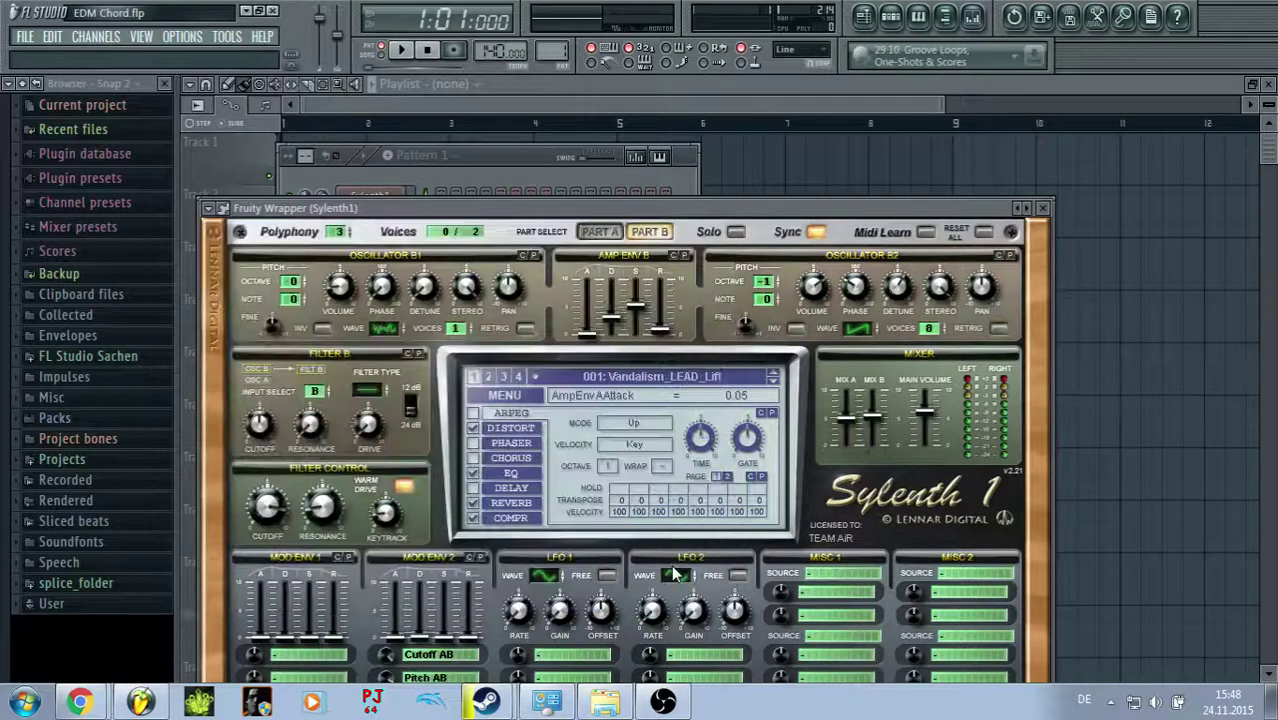
left_click(654, 208)
key("t")
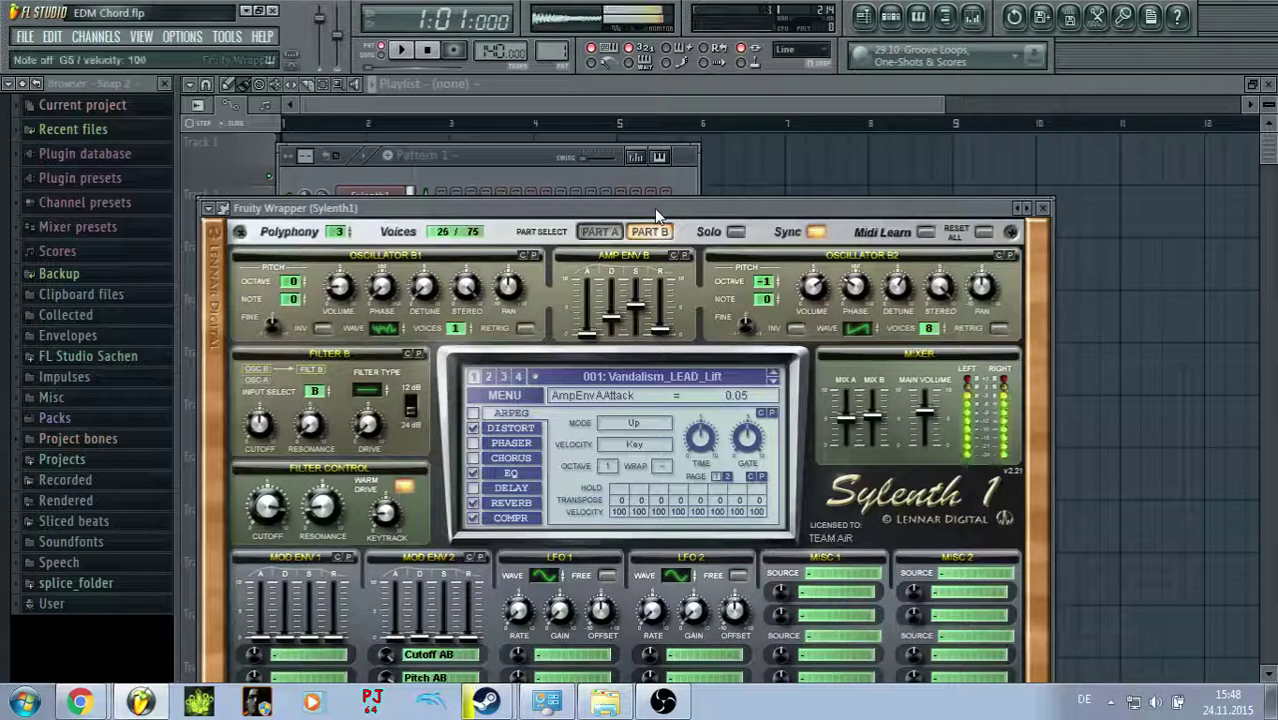
Step: Open the piano roll for the Sylenth1 channel
left_click(459, 175)
right_click(400, 195)
left_click(440, 196)
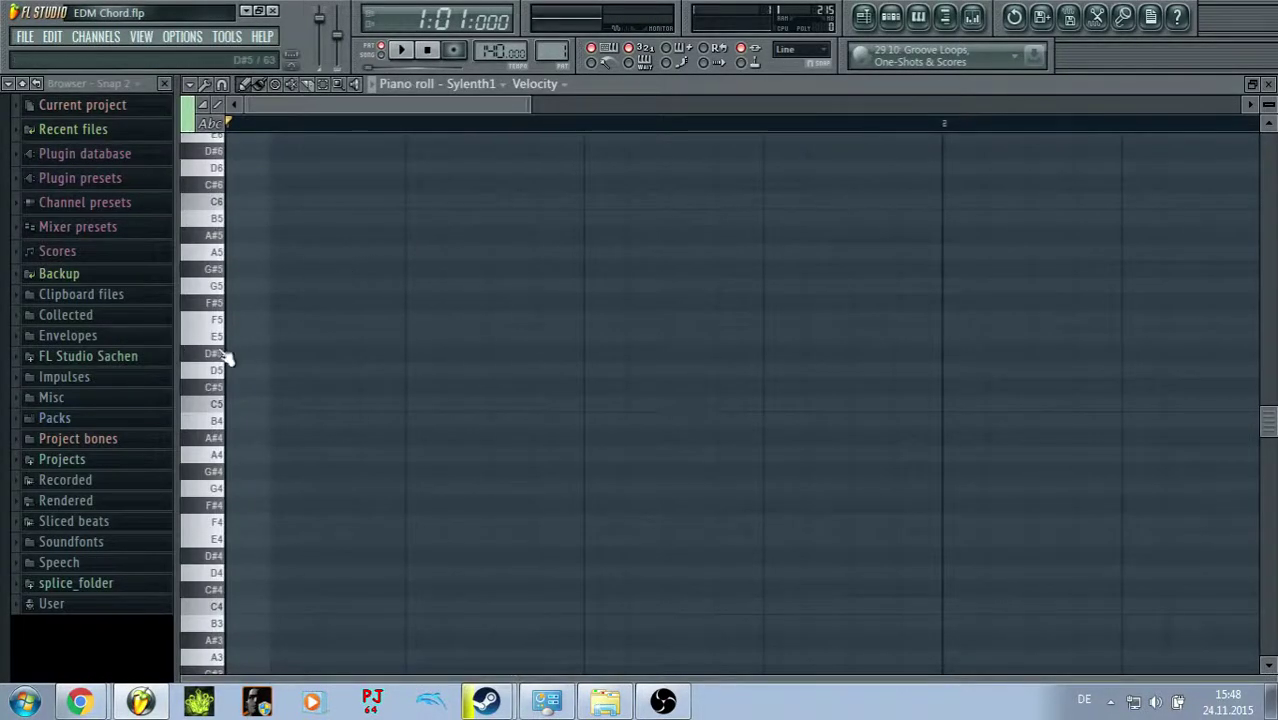
Step: Load the Pitcher effect into the first slot of the mixer's Master track
left_click(972, 16)
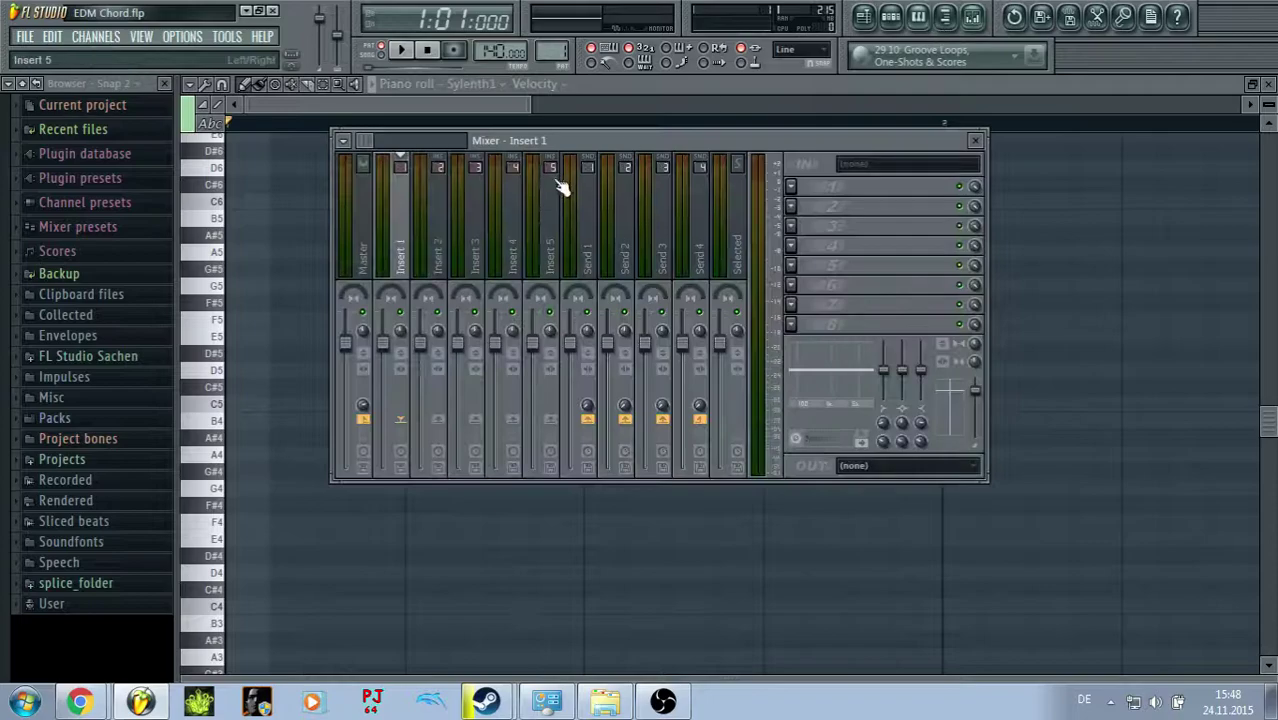
left_click(358, 240)
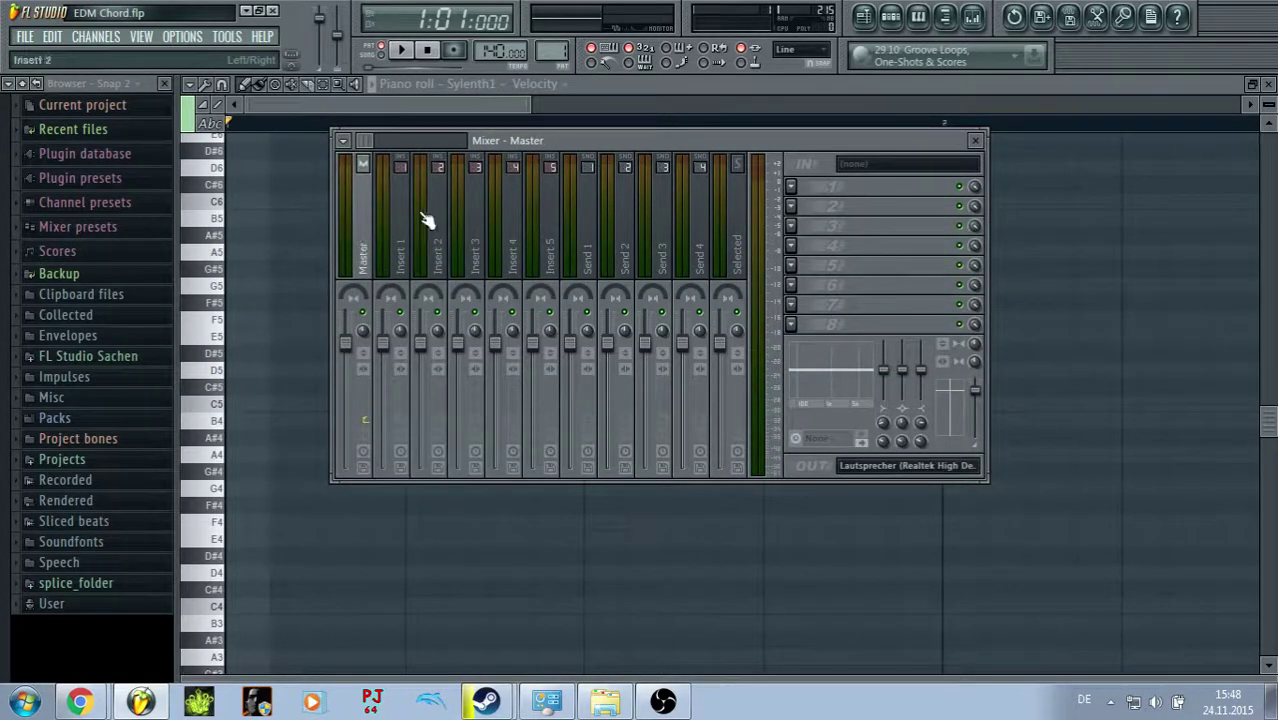
left_click(791, 186)
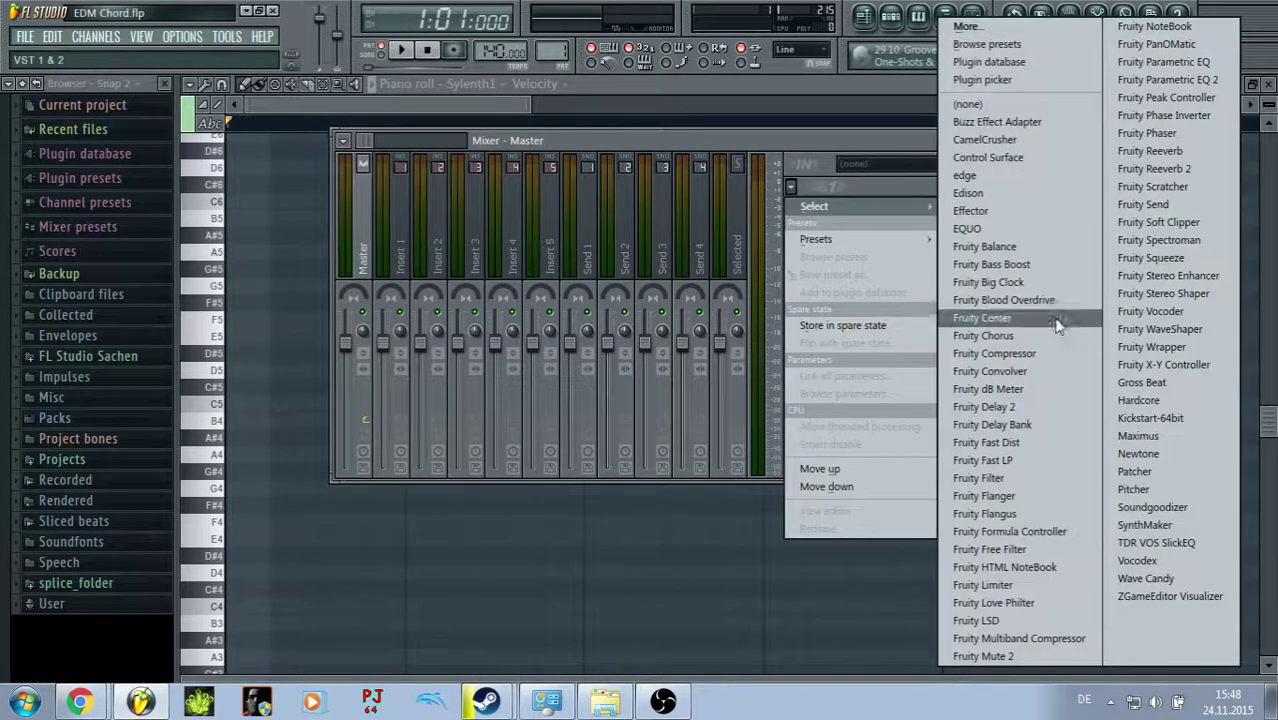
left_click(1147, 484)
left_click(884, 143)
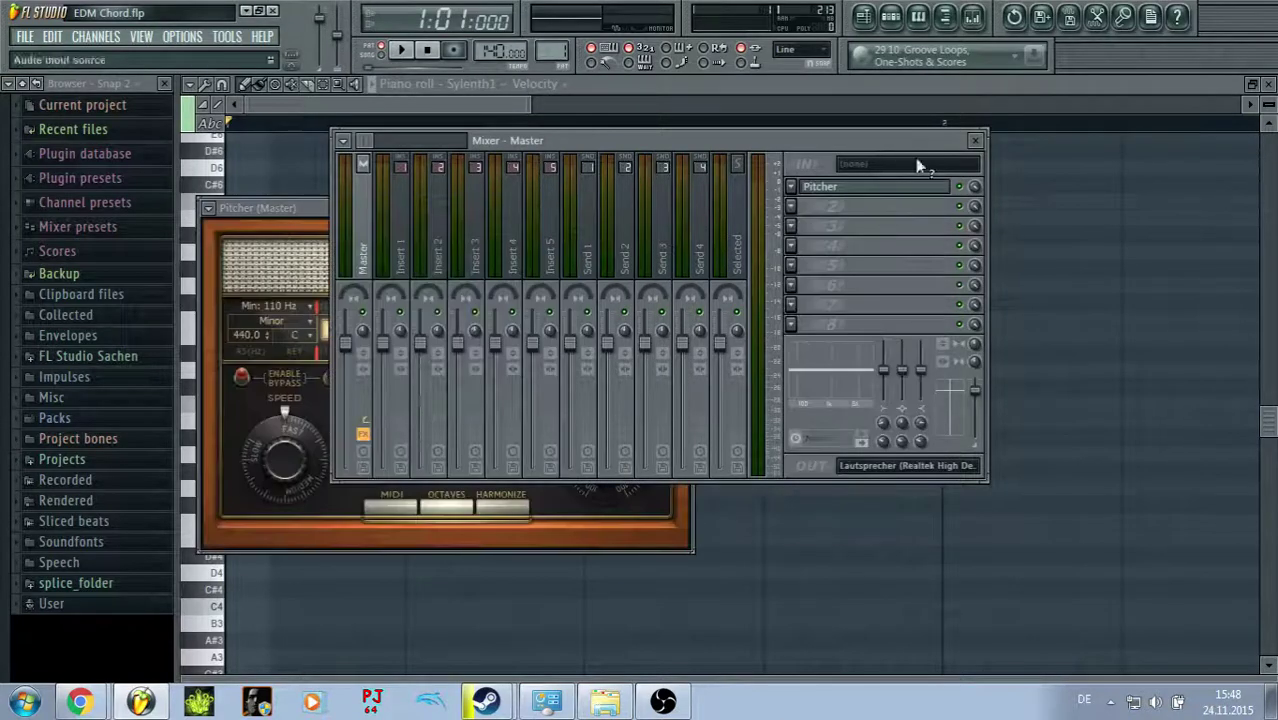
Step: Set the key of the Pitcher's Minor scale to D
left_click(285, 210)
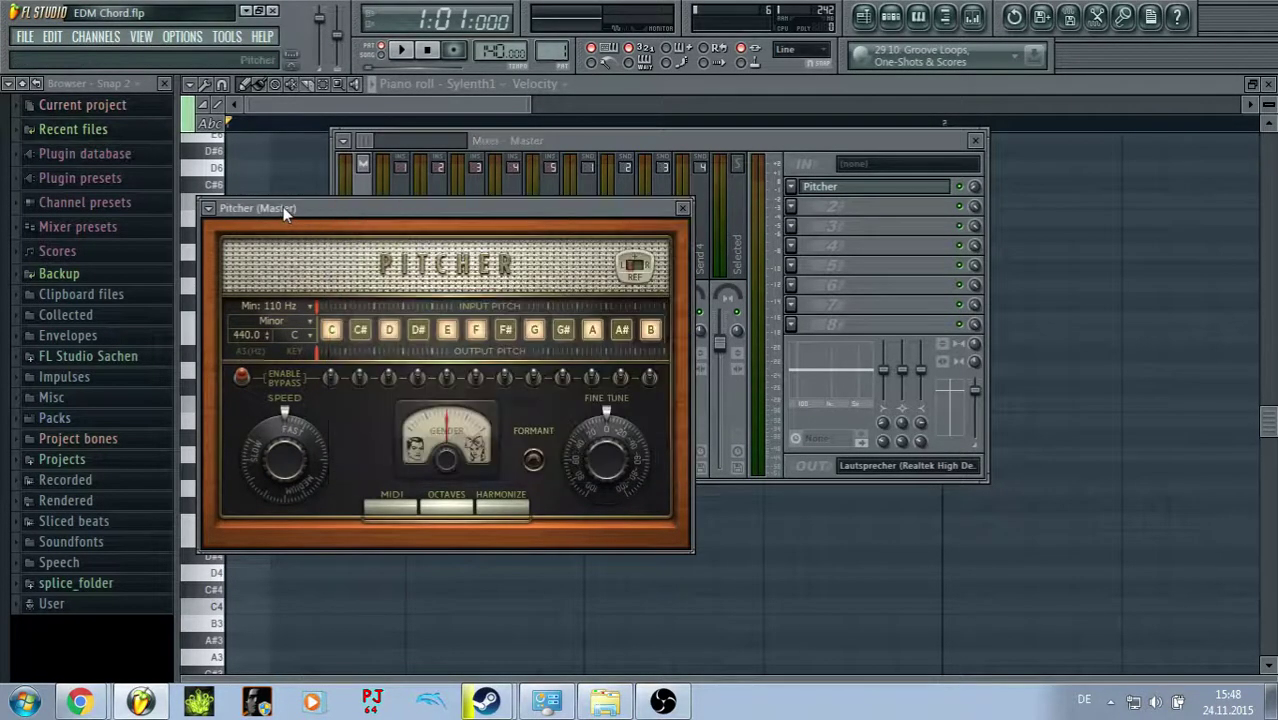
left_click(288, 333)
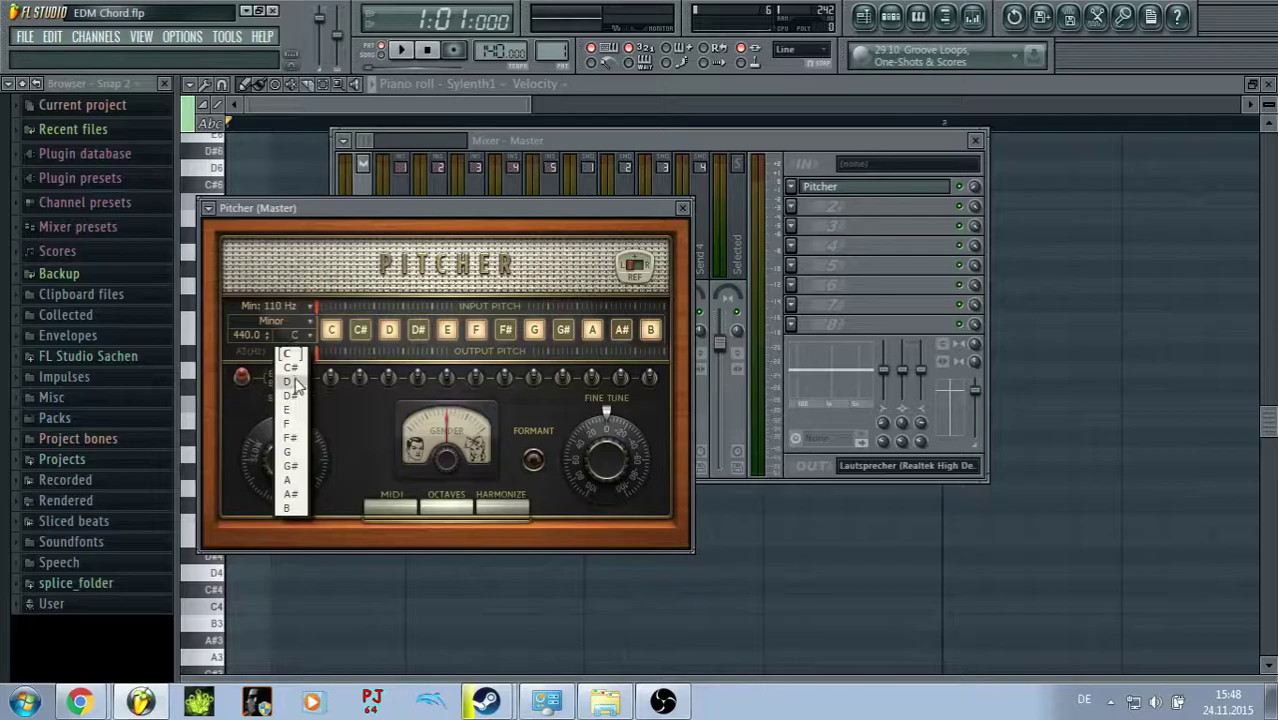
left_click(290, 382)
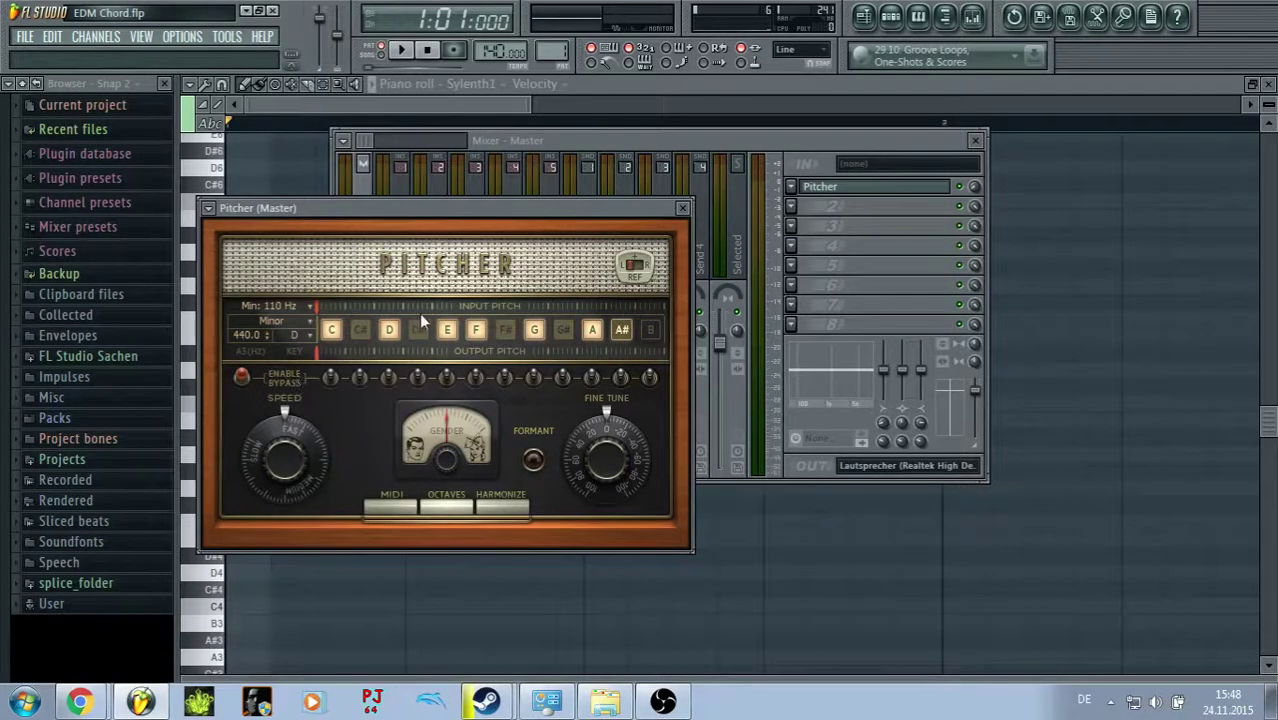
Step: Assign the Sylenth1 channel to mixer track 2 and set the project tempo to 128
left_click(557, 141)
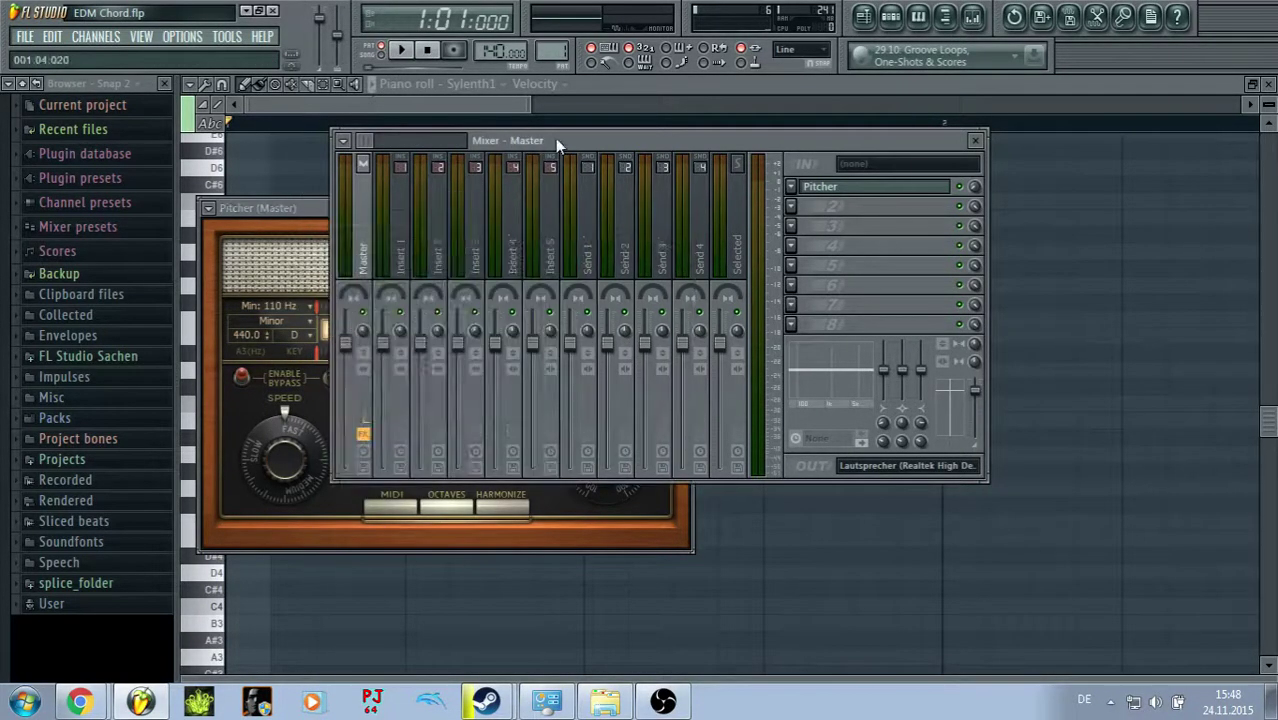
left_click(891, 18)
left_click(374, 199)
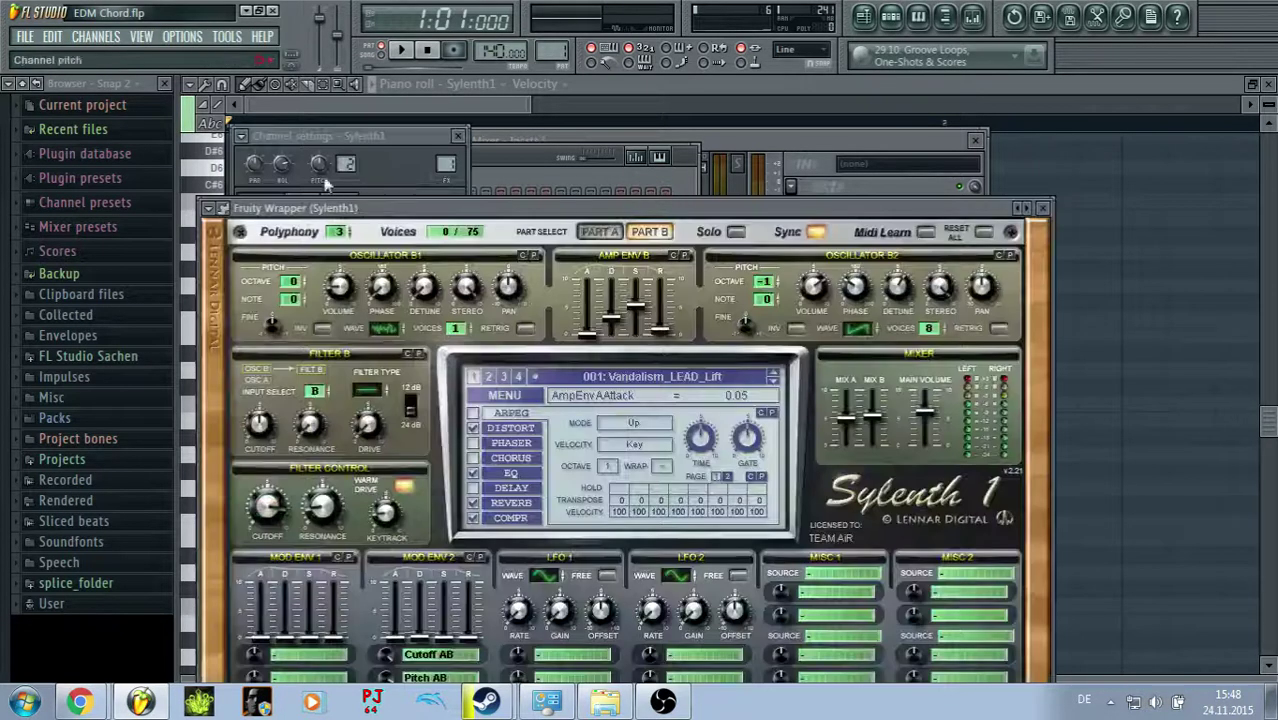
left_click(244, 138)
left_click(271, 175)
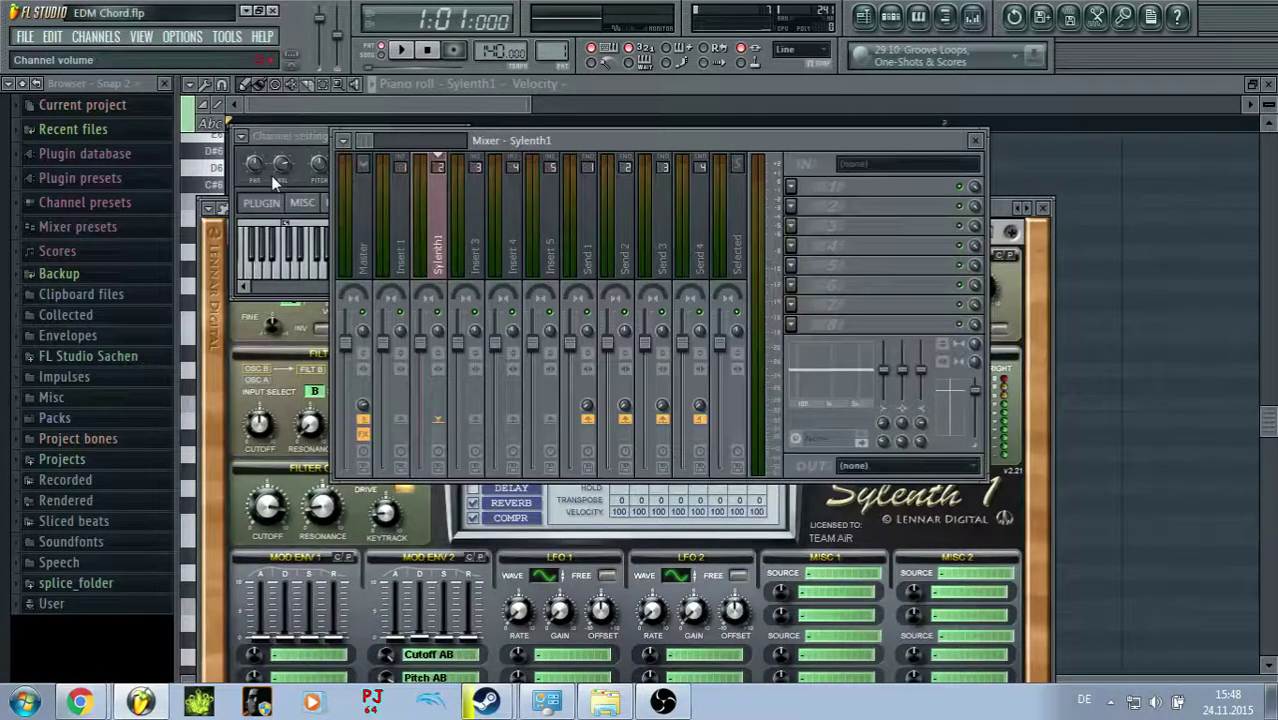
left_click(360, 222)
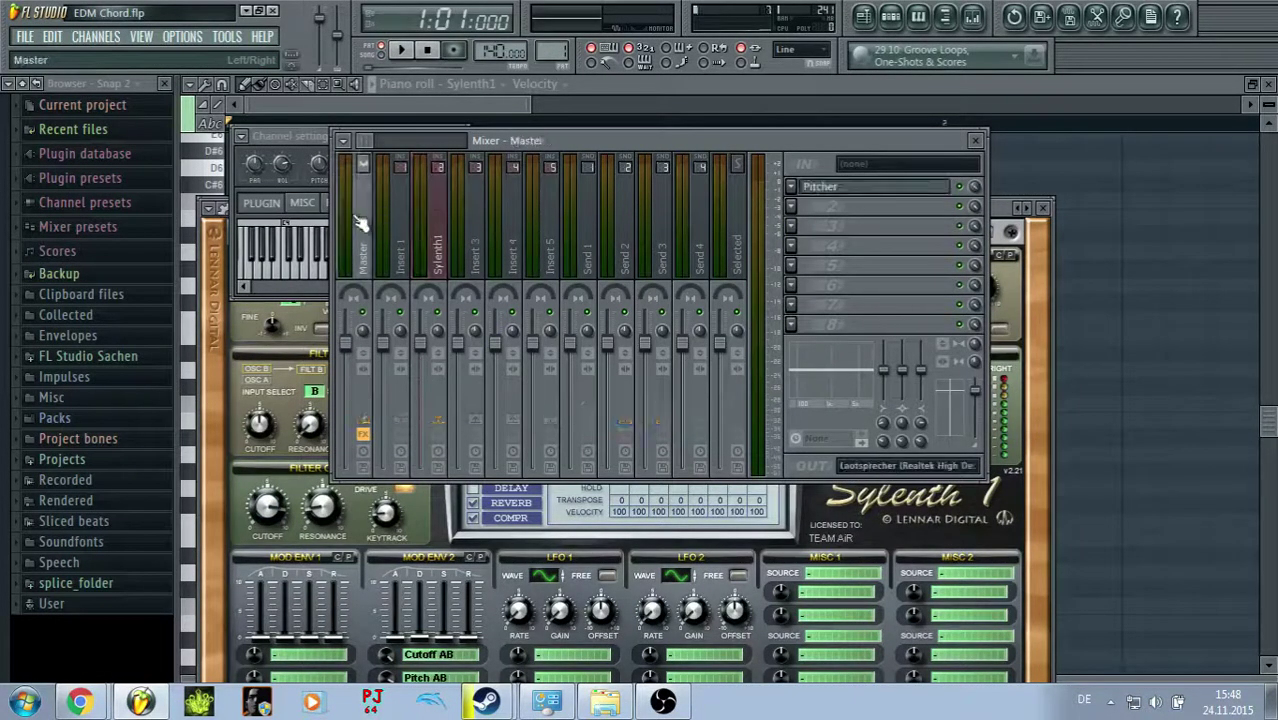
left_click(446, 107)
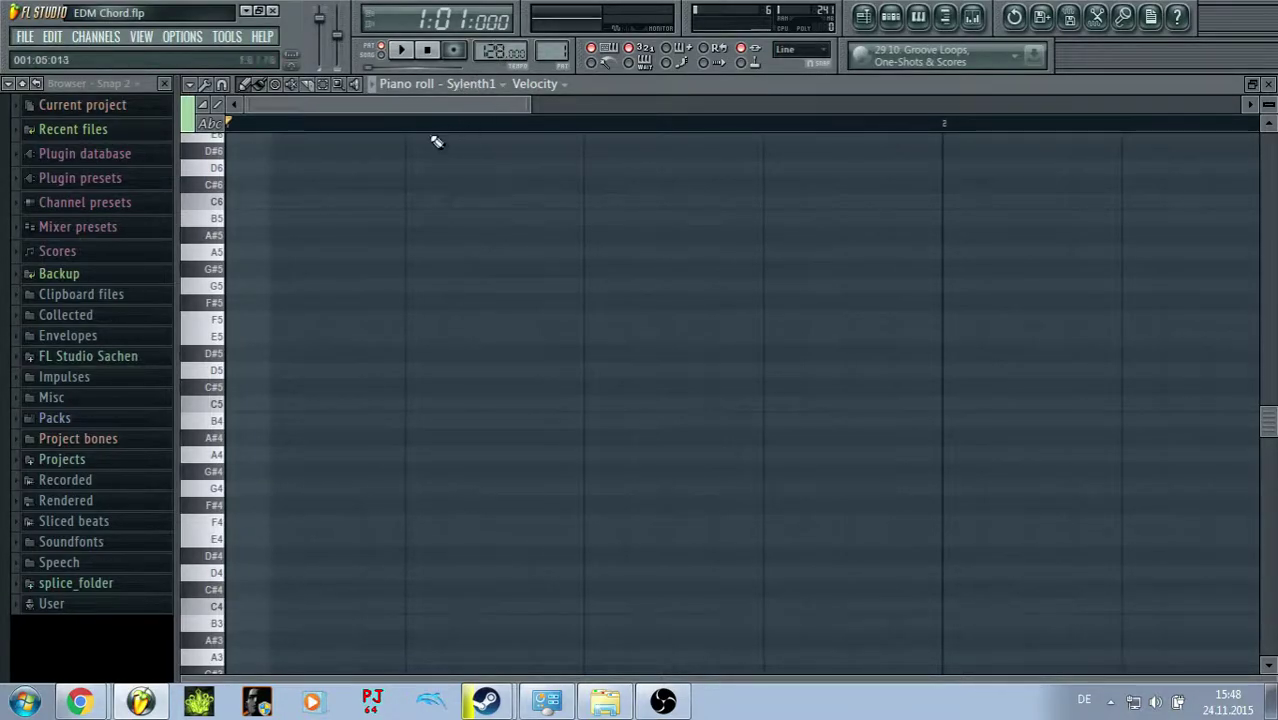
Step: Arrange the Pitcher and a non-maximized piano roll side by side, closing the mixer and Sylenth1 and moving the channel rack away
left_click(1251, 85)
left_click(975, 140)
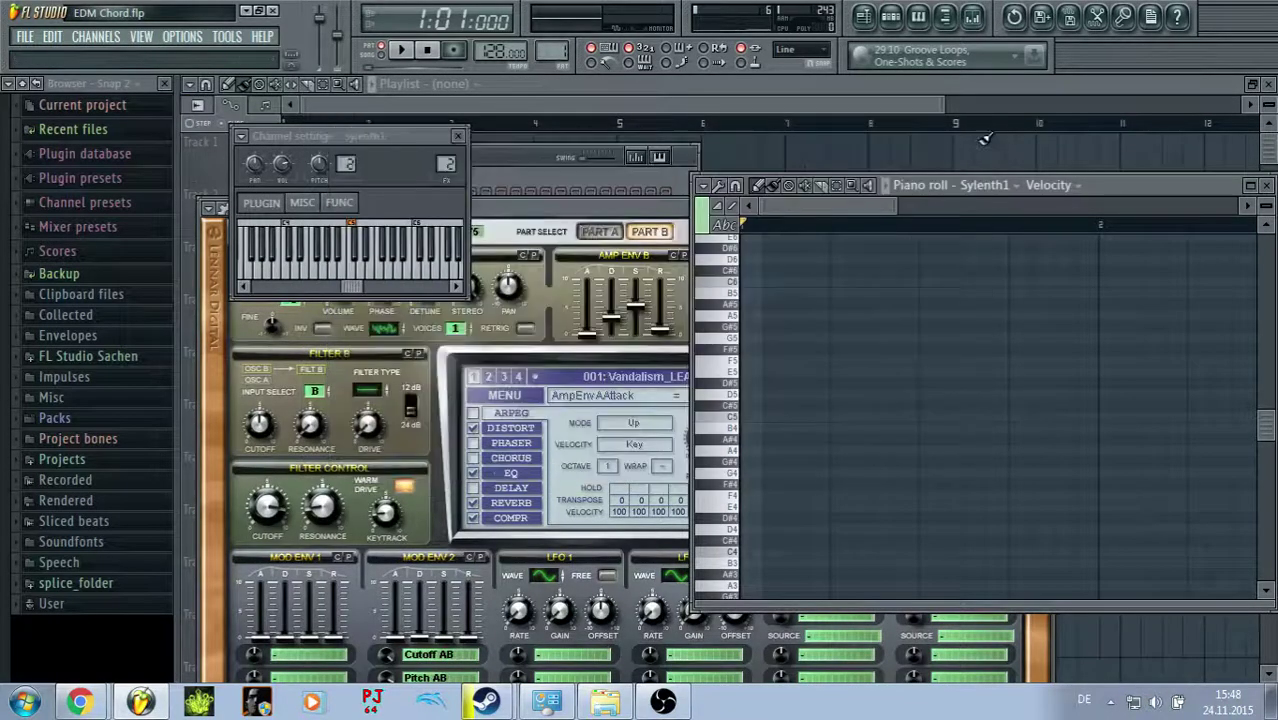
left_click_drag(649, 207, 605, 246)
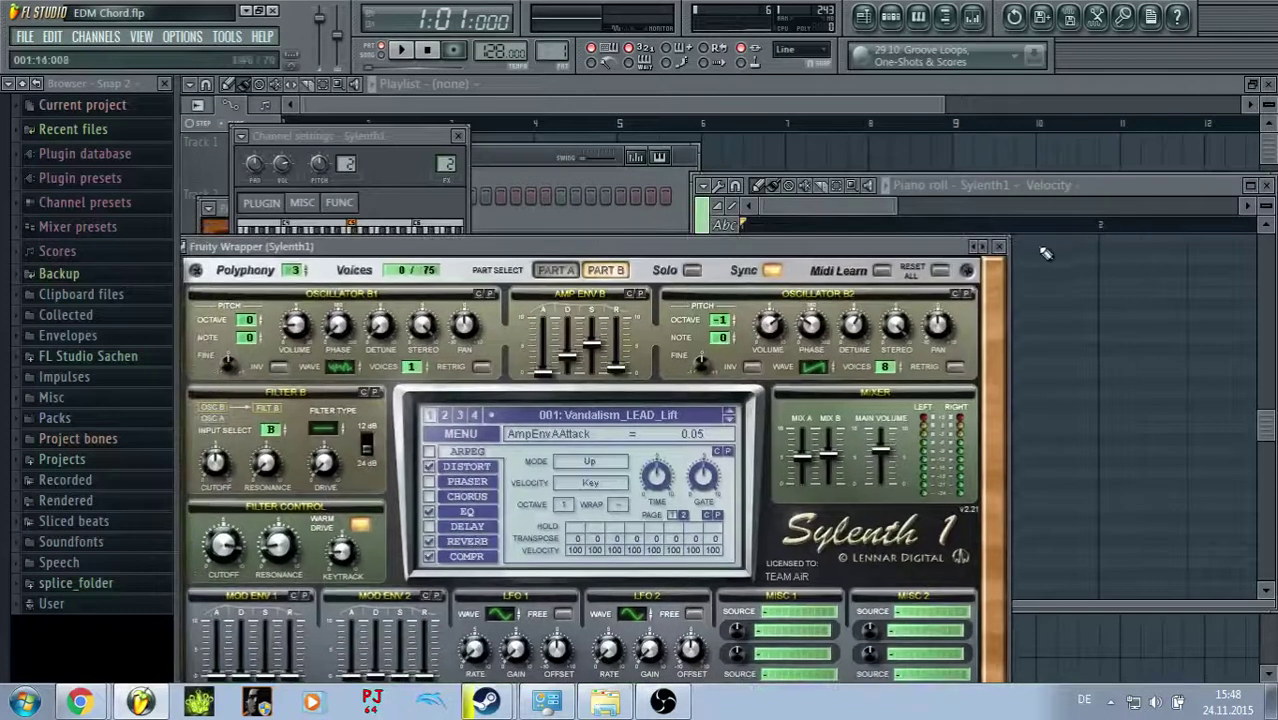
left_click(999, 247)
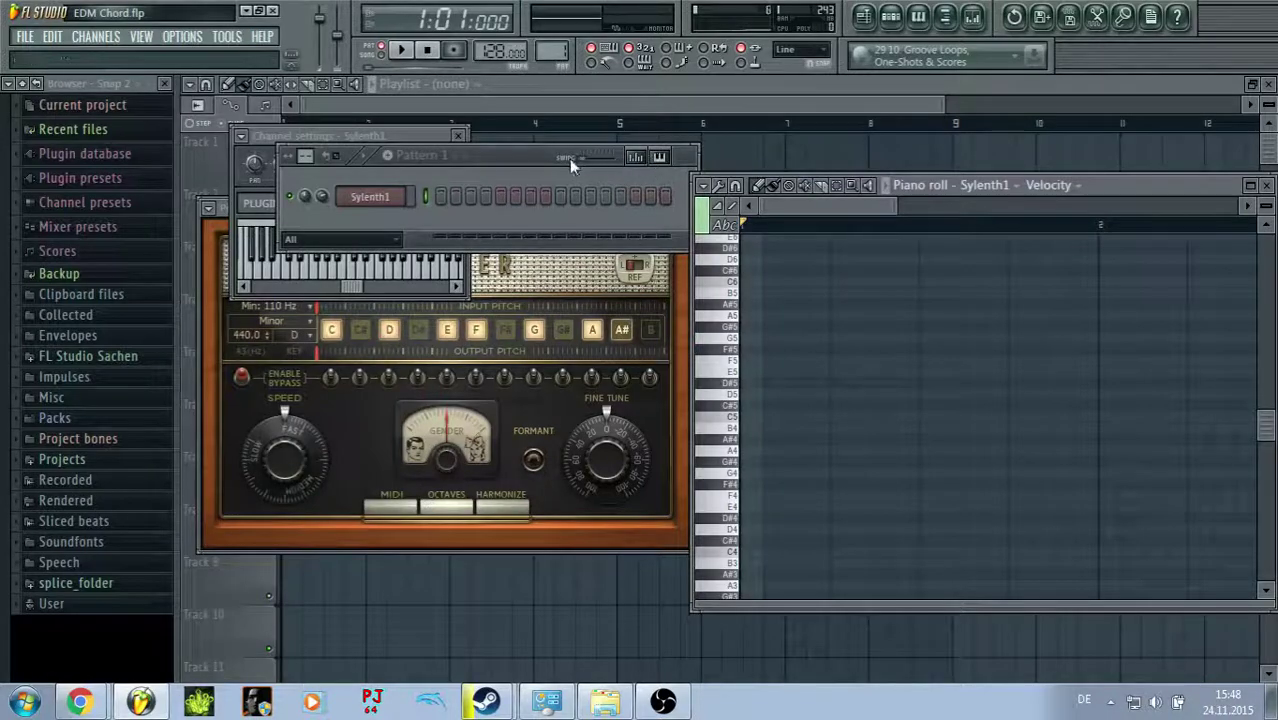
left_click_drag(569, 158, 326, 544)
left_click(538, 213)
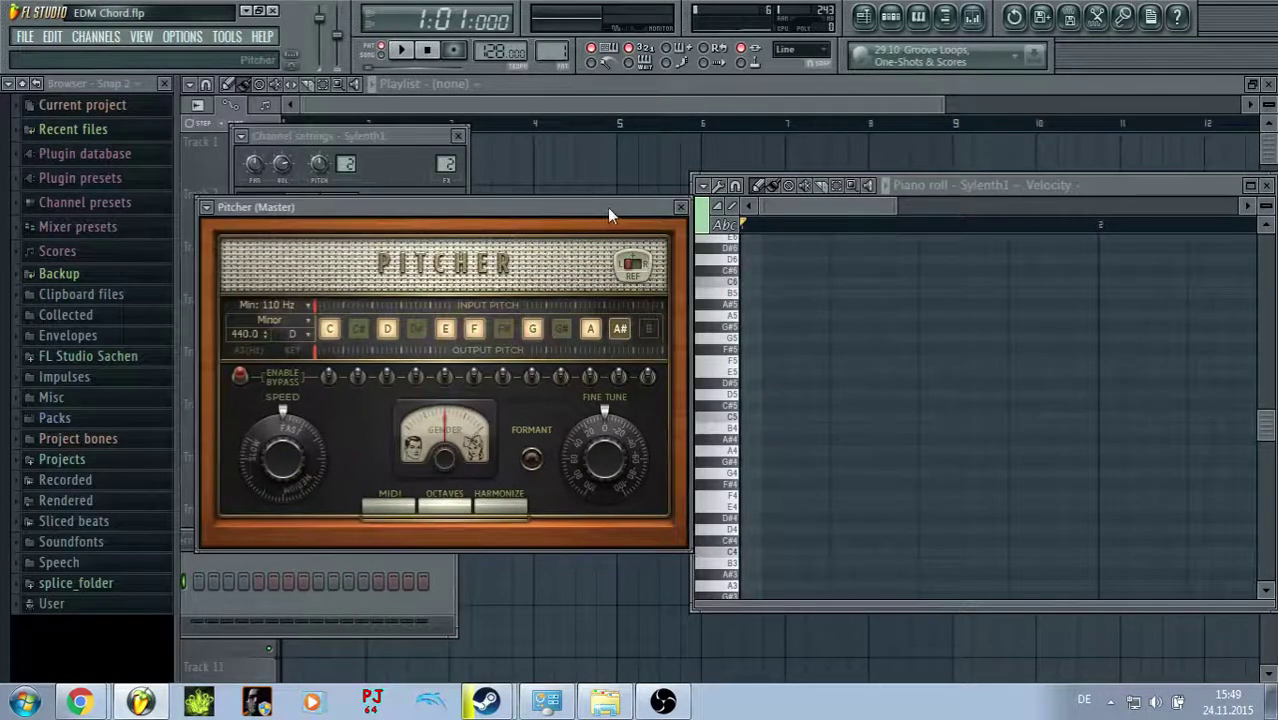
Step: Place notes on C5, D4 and A3 at the start of the Sylenth1 piano roll
left_click(748, 418)
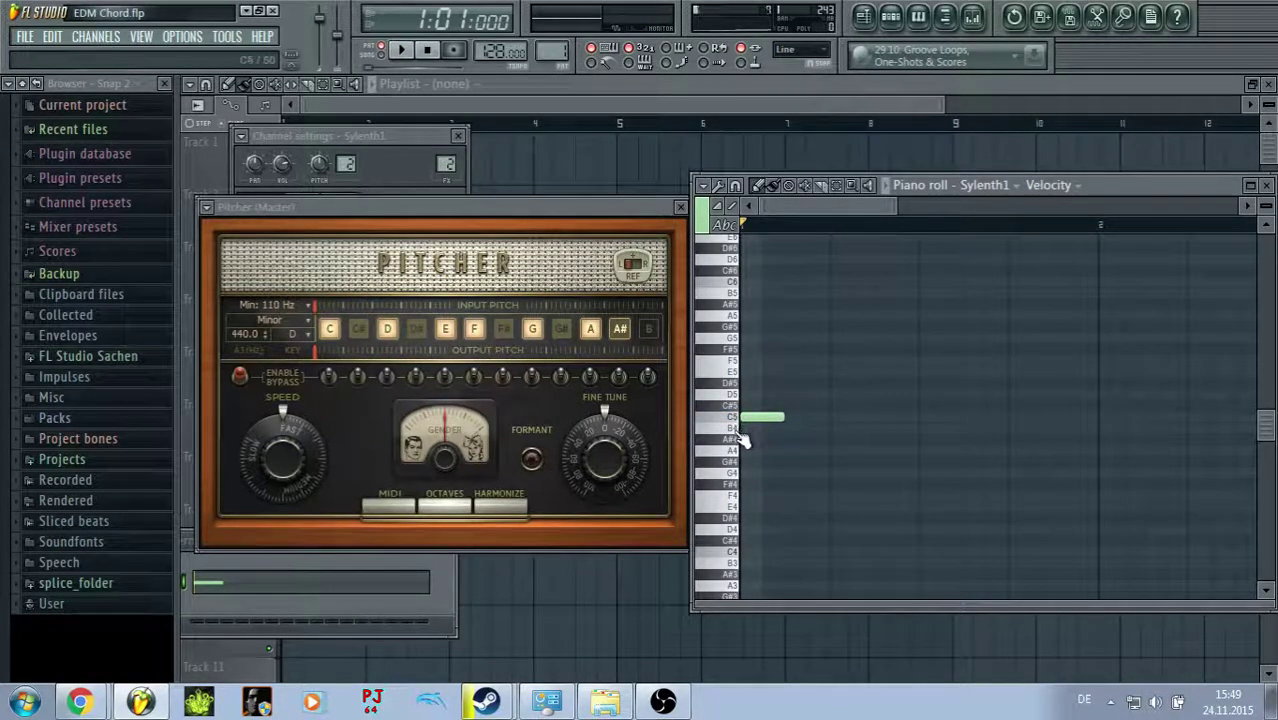
left_click(737, 532)
left_click(748, 529)
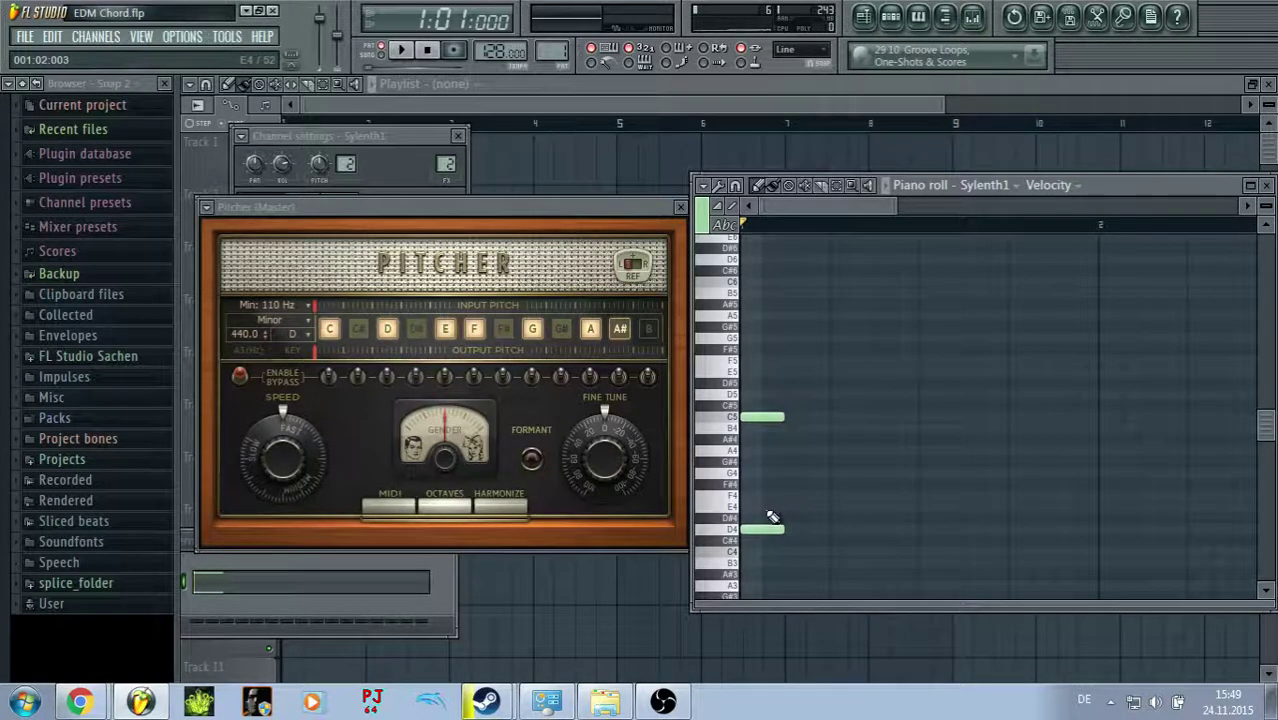
left_click(755, 587)
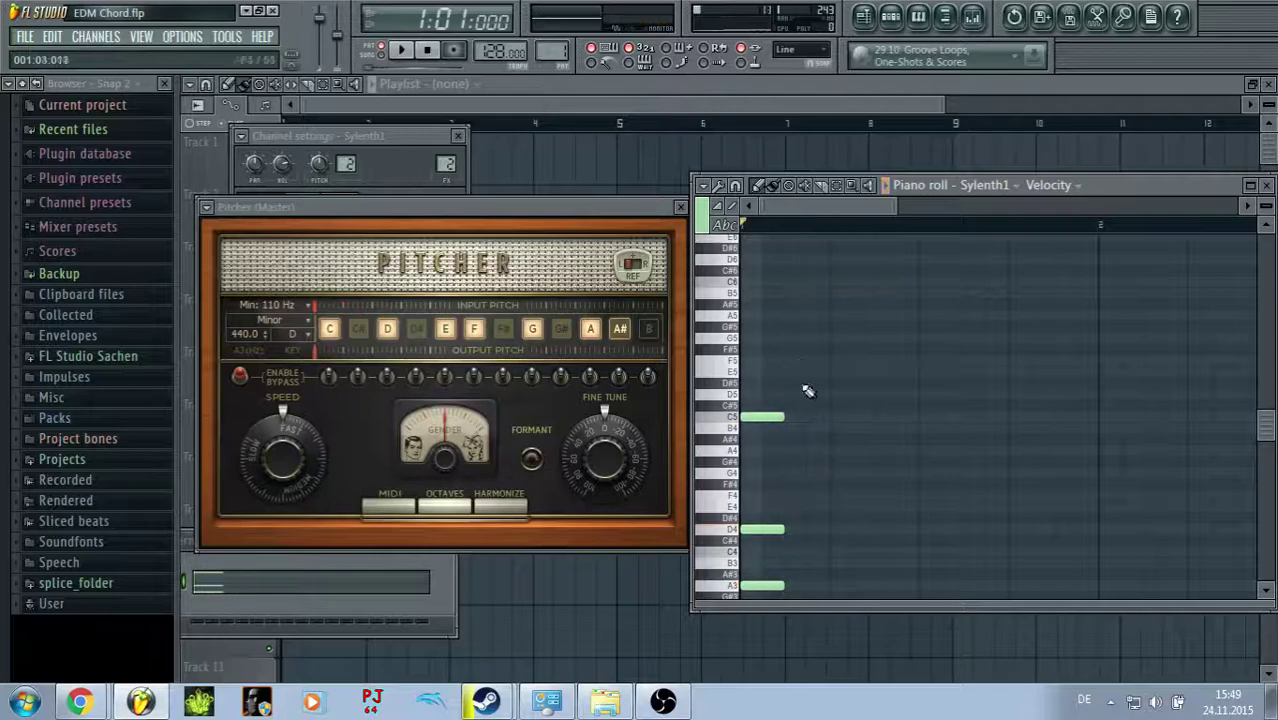
Step: Move the channel rack over the Pitcher window and reopen the Sylenth1 instrument
left_click(891, 18)
left_click_drag(249, 538, 447, 308)
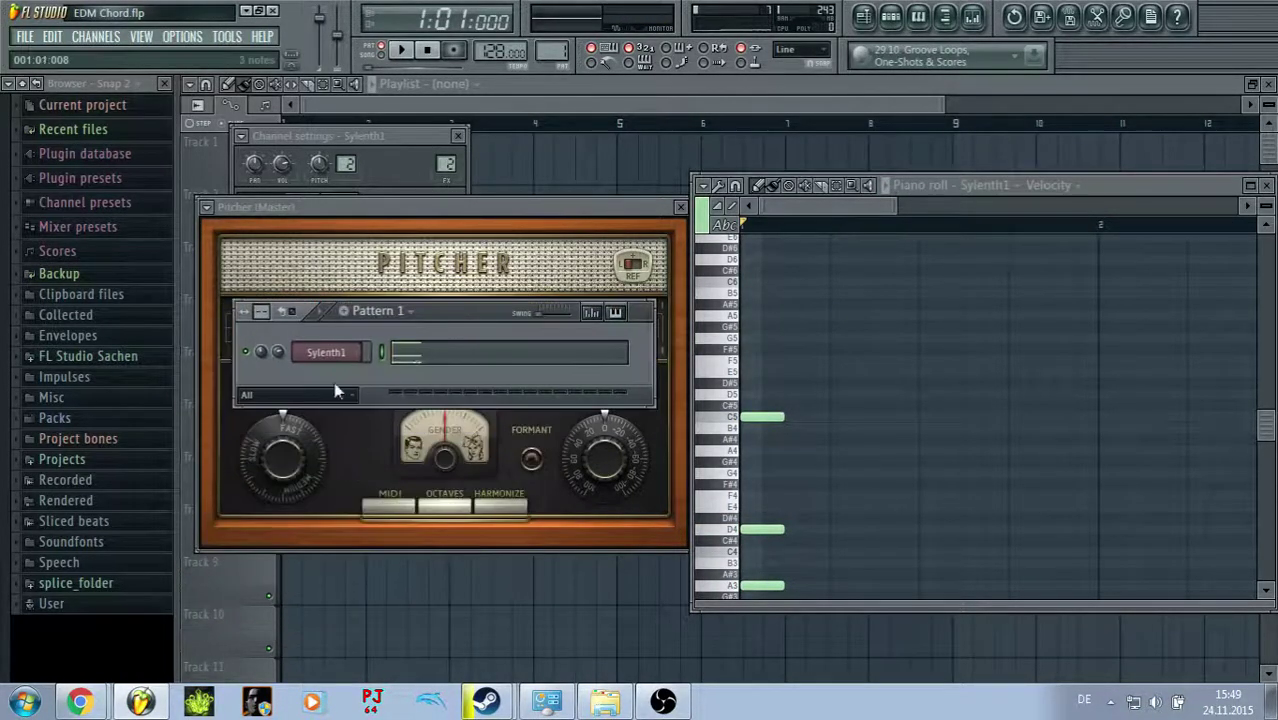
scroll(810, 244, "down", 3)
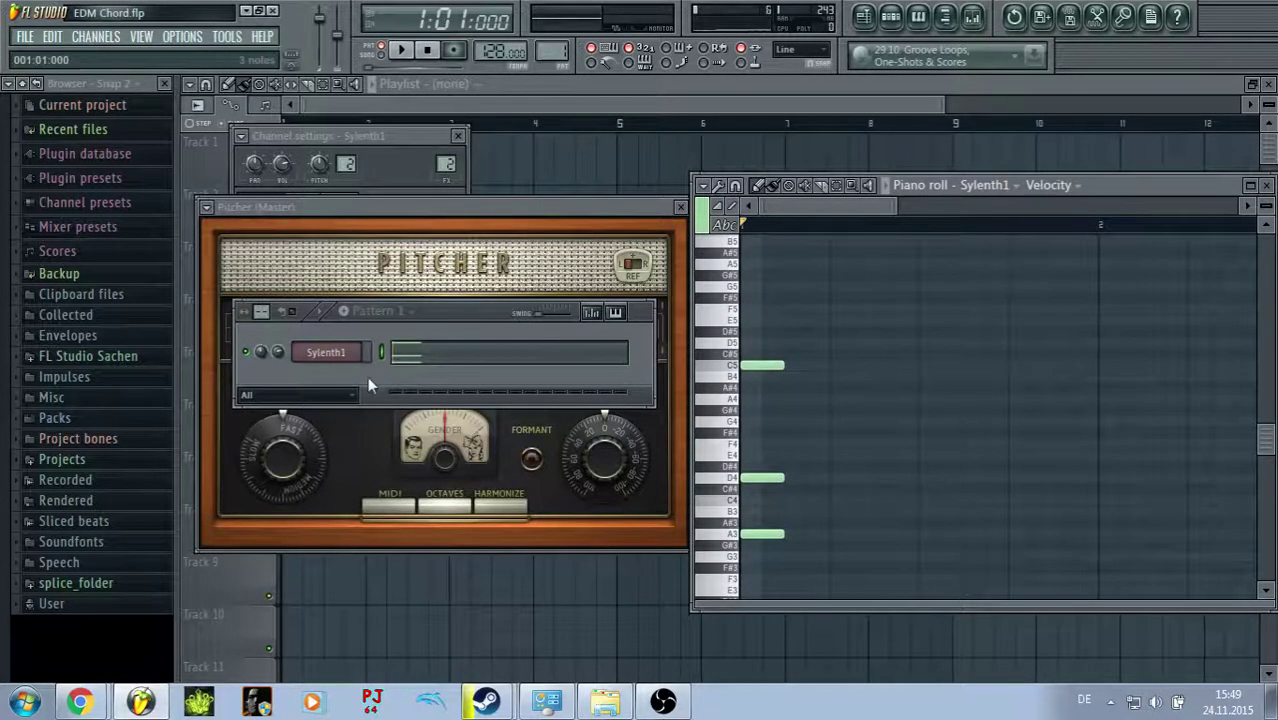
left_click(893, 18)
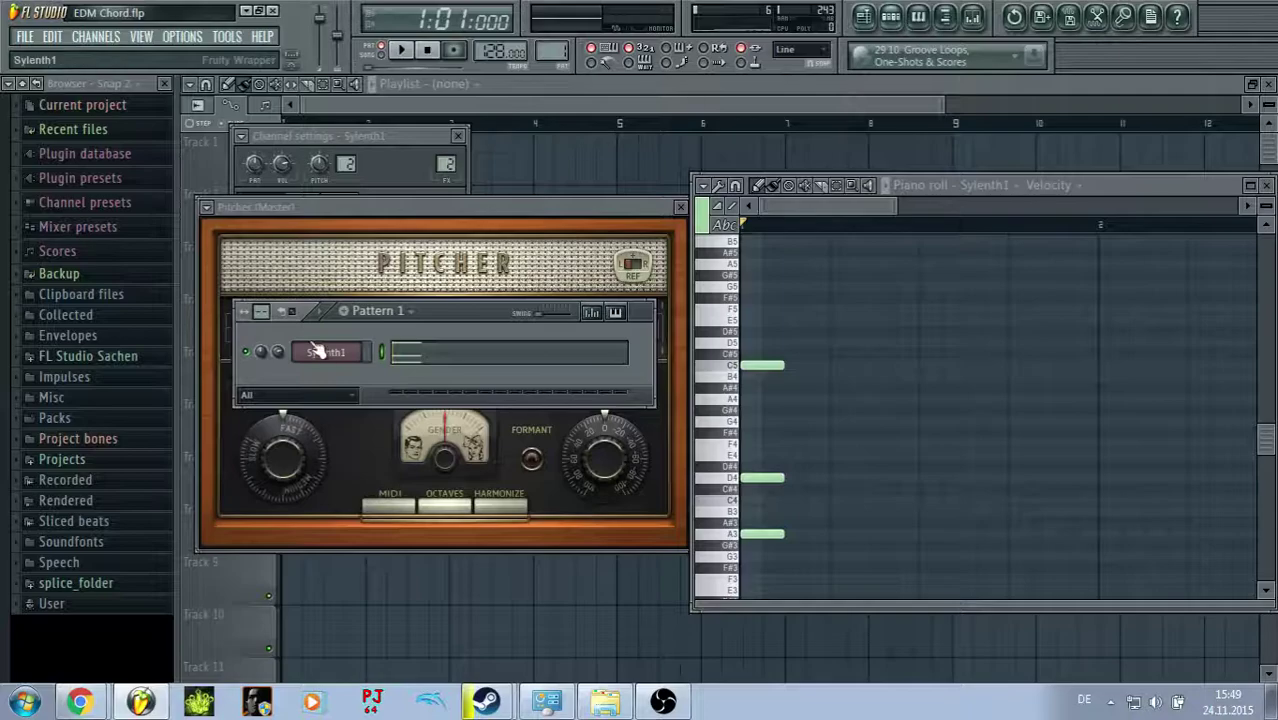
left_click(350, 354)
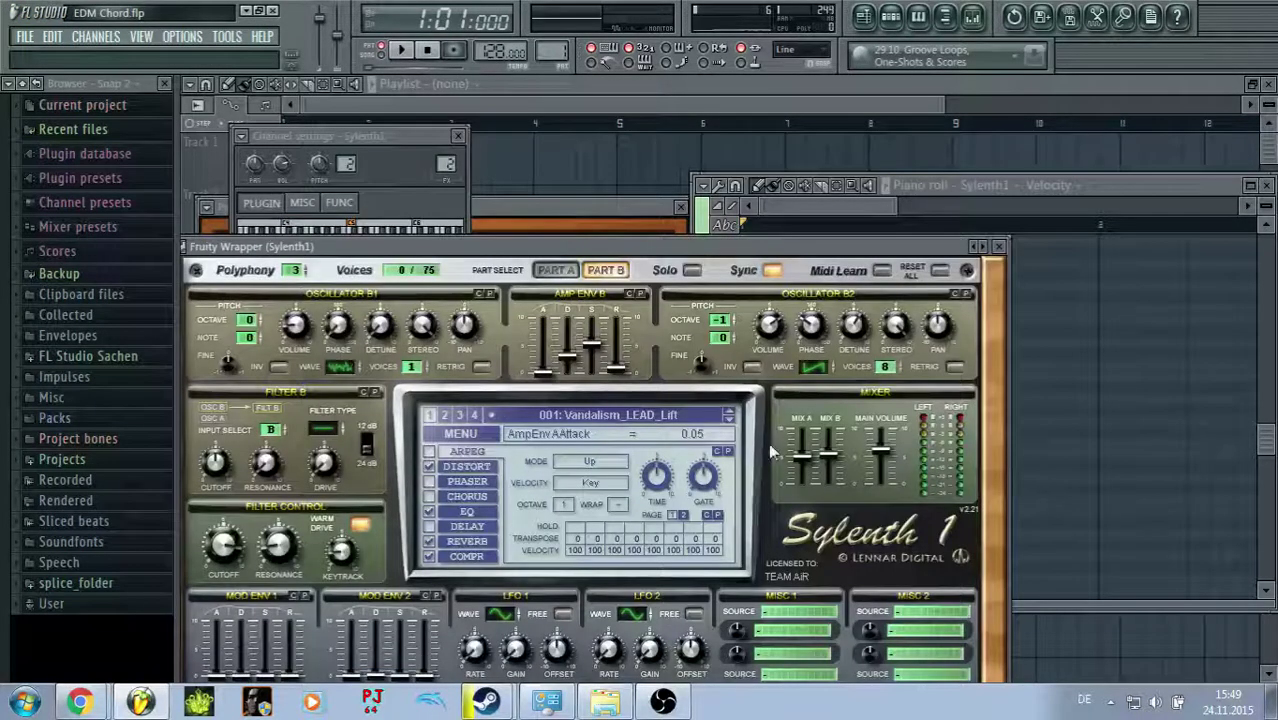
Step: Audition the chord with preset 002 Vandalism_LEAD_Percussion and switch to preset 003 Vandalism_BASS_Off!
left_click(733, 421)
left_click(402, 50)
left_click(428, 51)
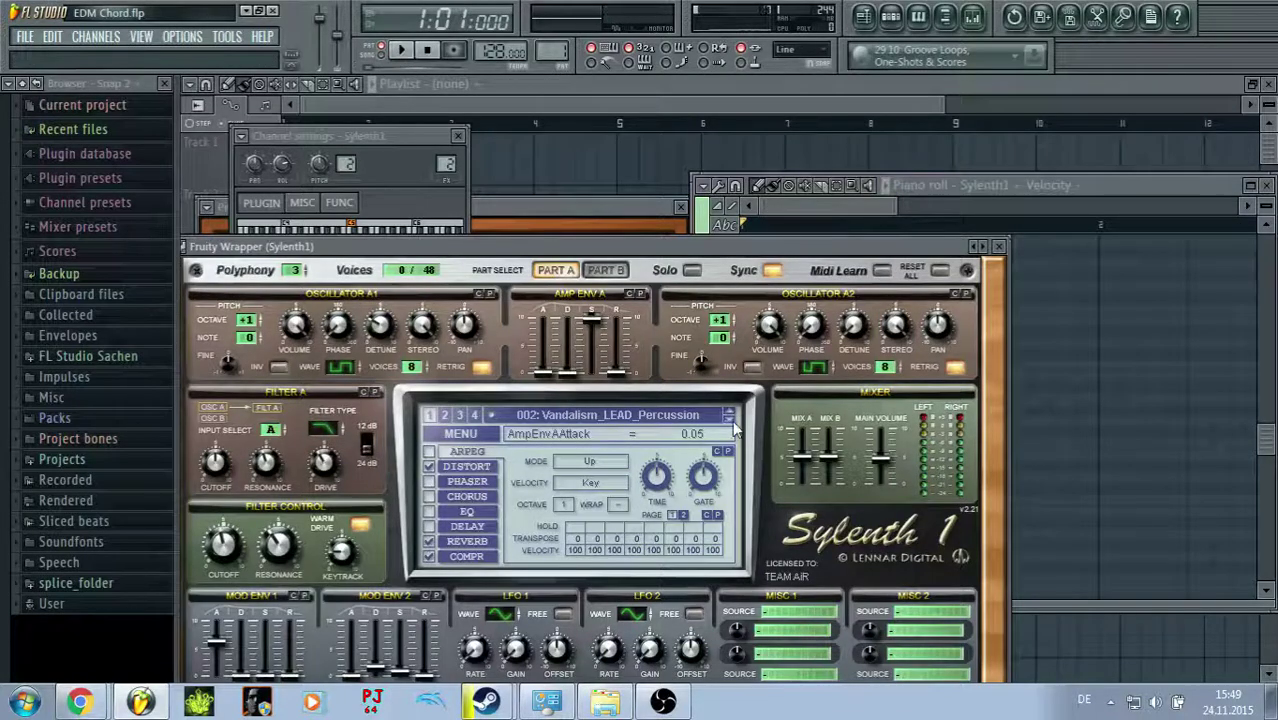
left_click(734, 424)
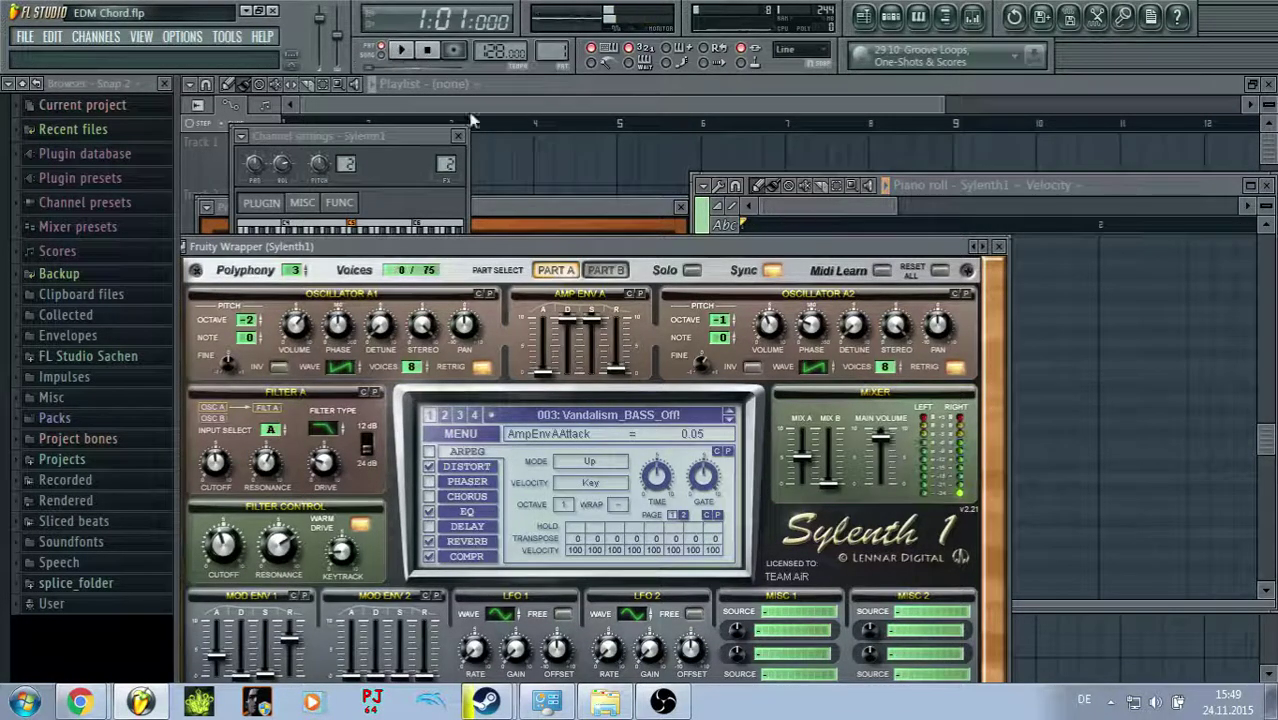
Step: Load preset 021 Vandalism_LEAD_Fix FX in Sylenth1 and play the pattern with it
left_click(610, 414)
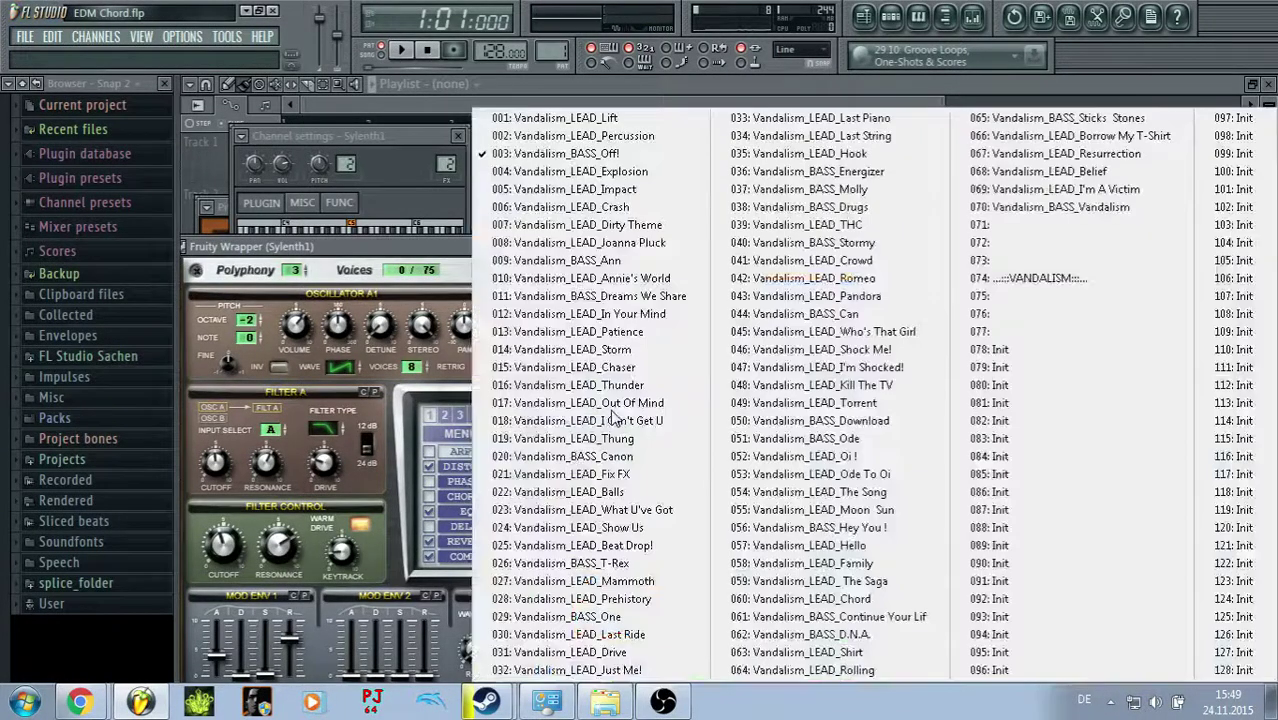
left_click(641, 476)
left_click(400, 50)
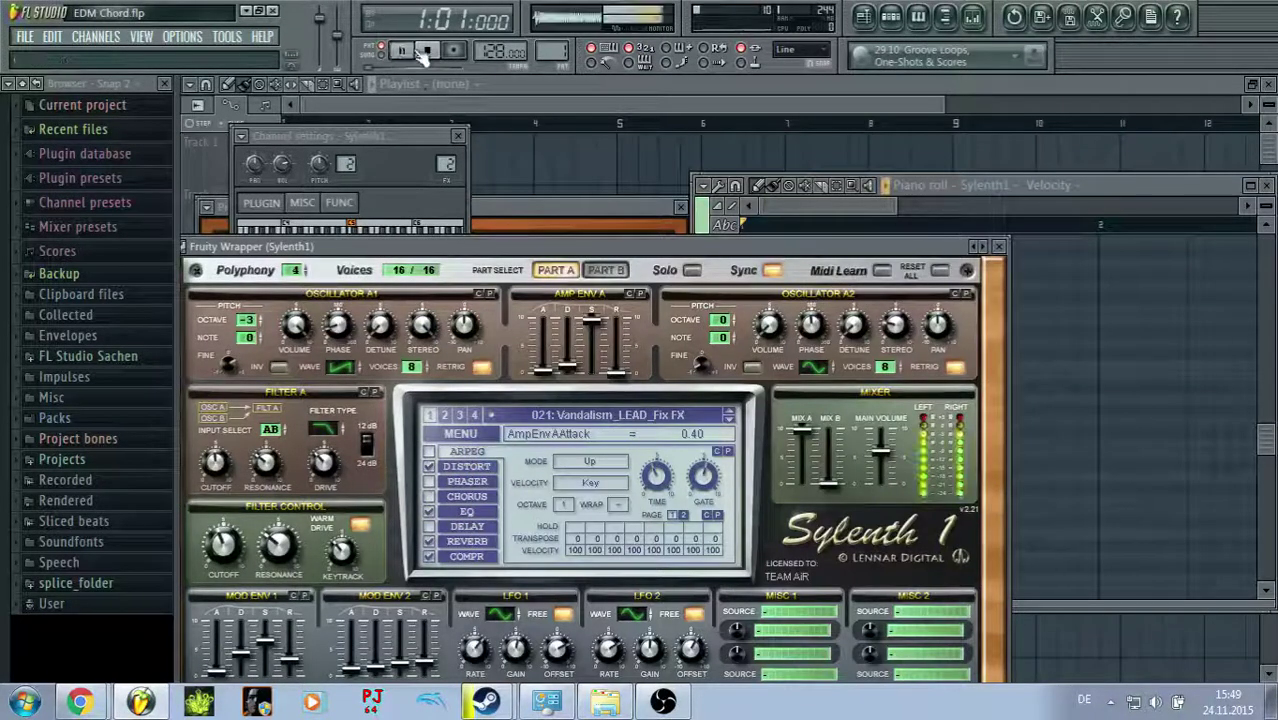
Step: Stop playback, load preset 030 Vandalism_LEAD_Last Ride in Sylenth1 and audition the chord with it
left_click(433, 52)
left_click(557, 418)
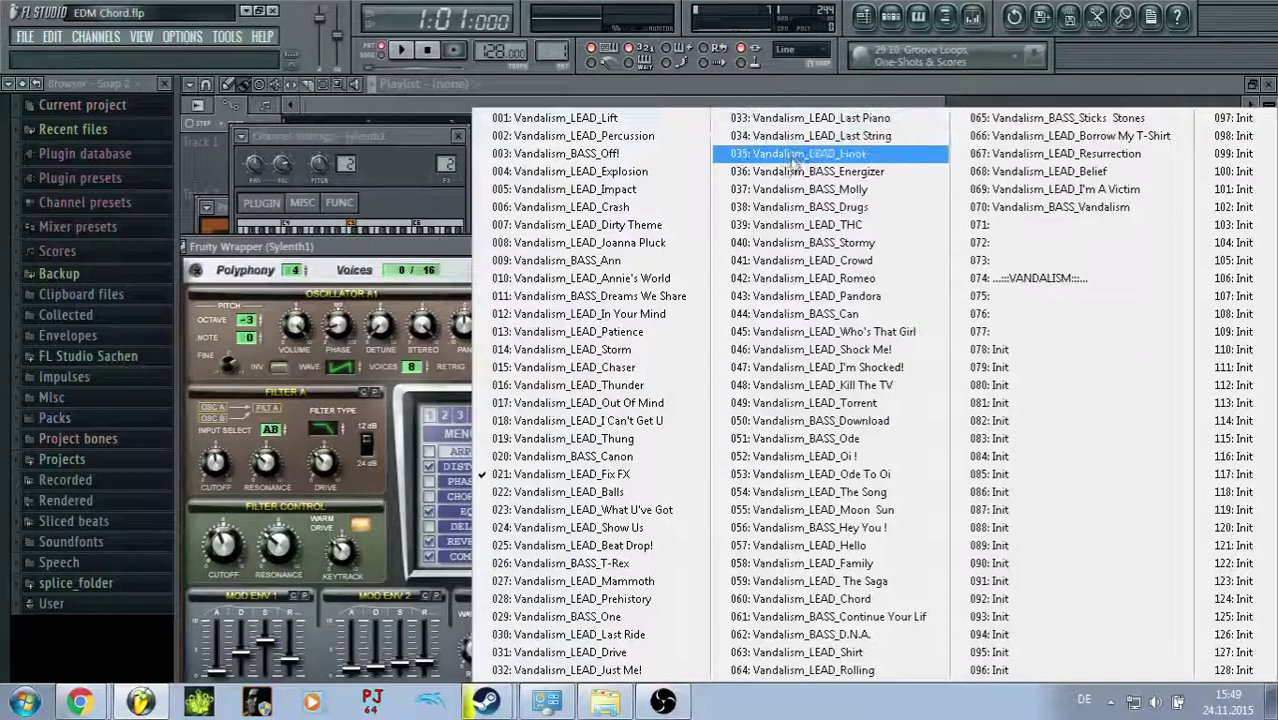
left_click(630, 634)
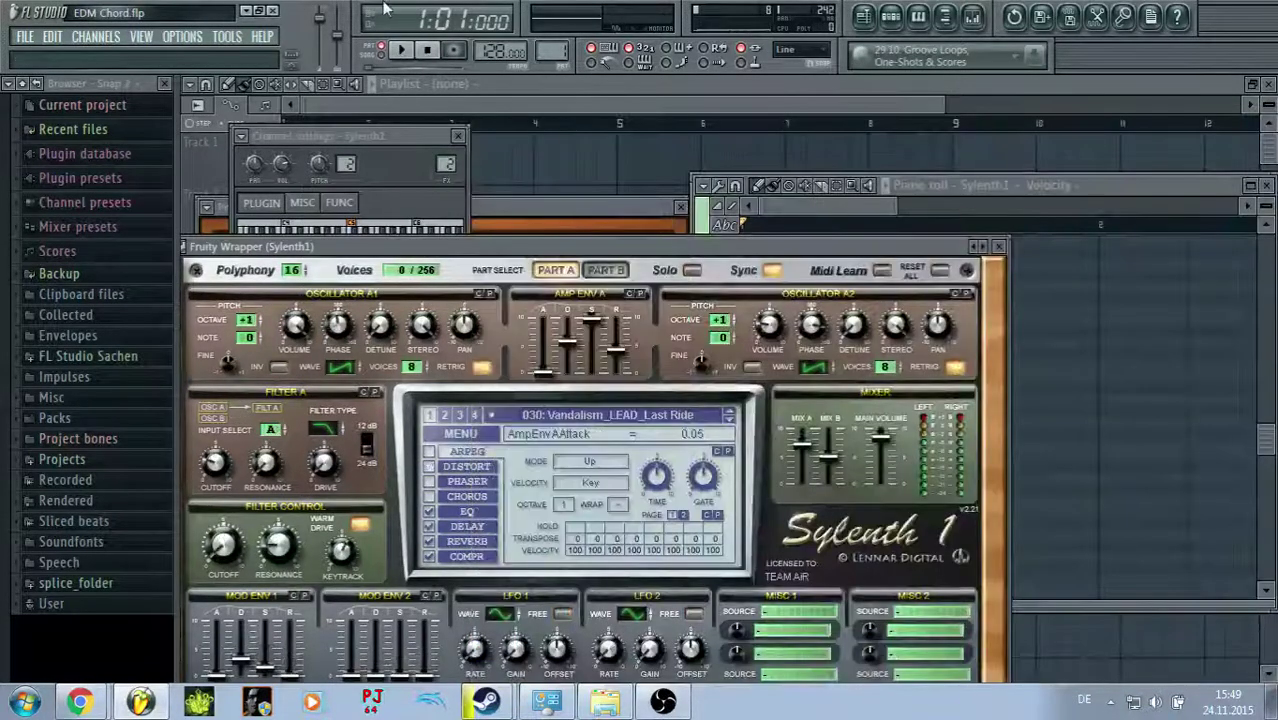
left_click(402, 52)
left_click(428, 51)
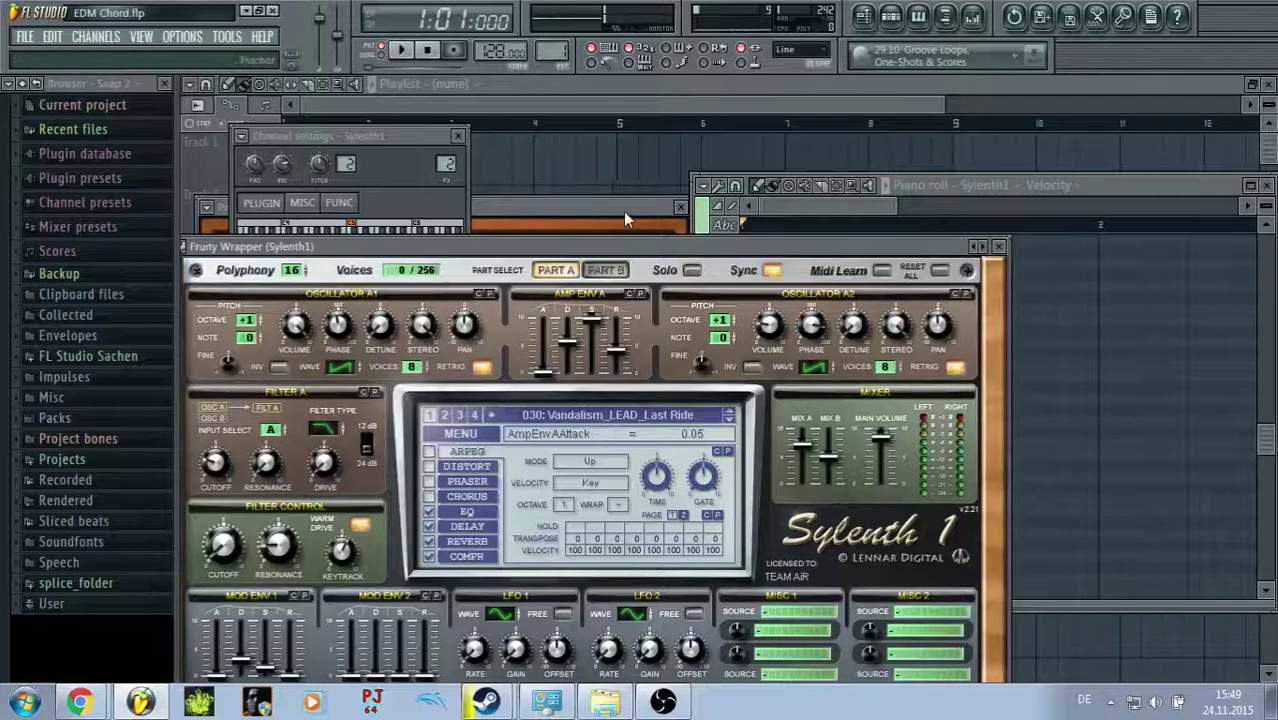
Step: Turn off Sylenth1's delay effect, audition the chord and bring the piano roll to the front
left_click(430, 526)
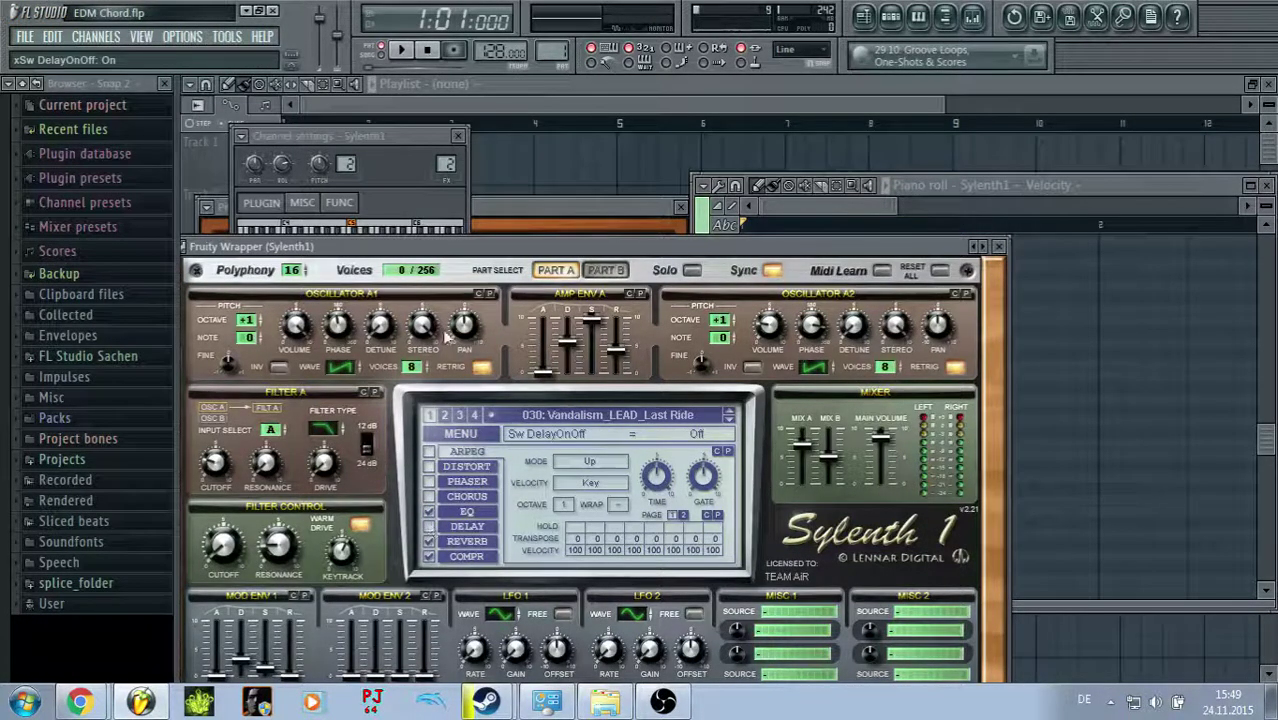
left_click(401, 50)
left_click(427, 50)
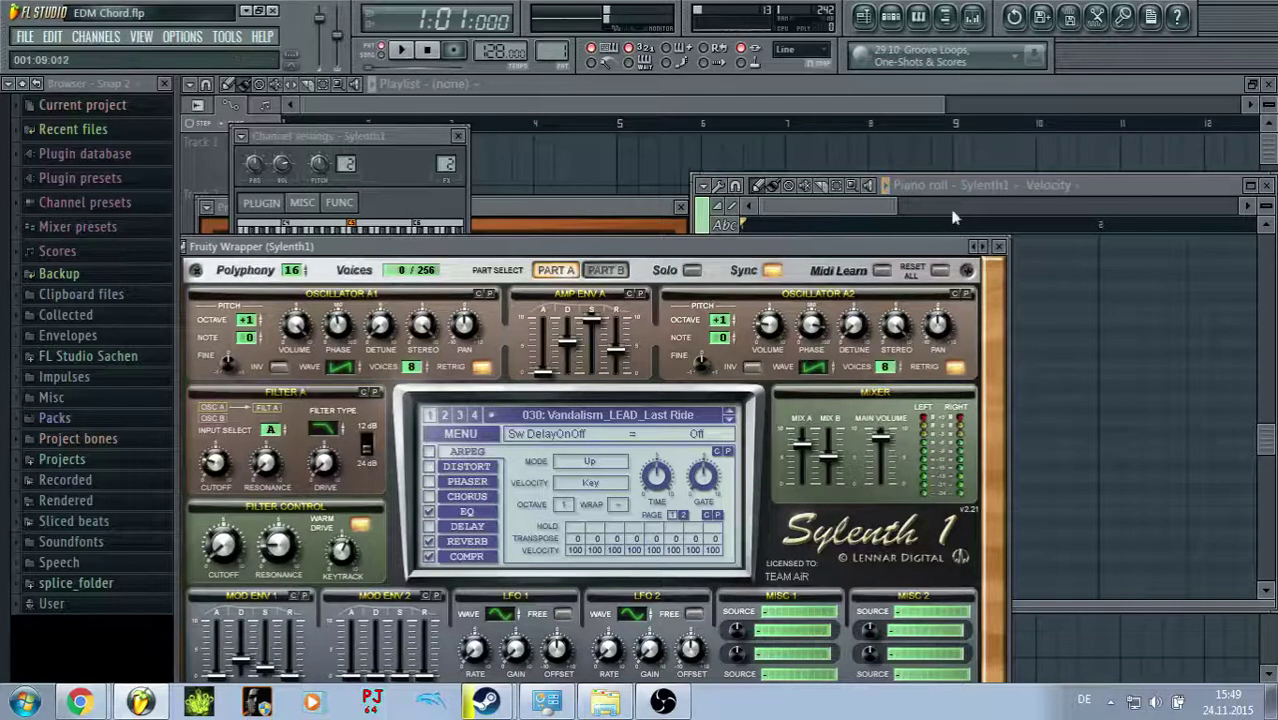
left_click(1103, 187)
key("space")
key("space")
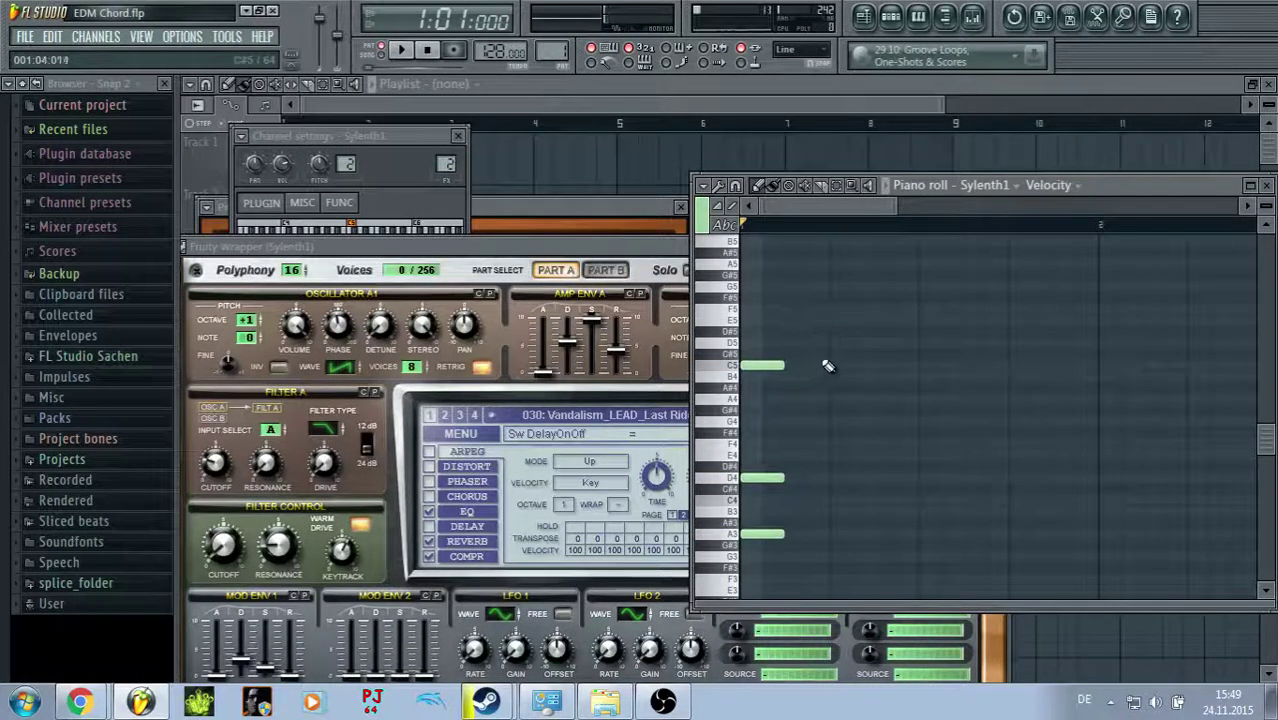
Step: Repeat the C5, D4 and A3 chord three more times across bar 1, at steps 4, 7 and 10
left_click_drag(859, 338, 900, 535)
key("ctrl+v")
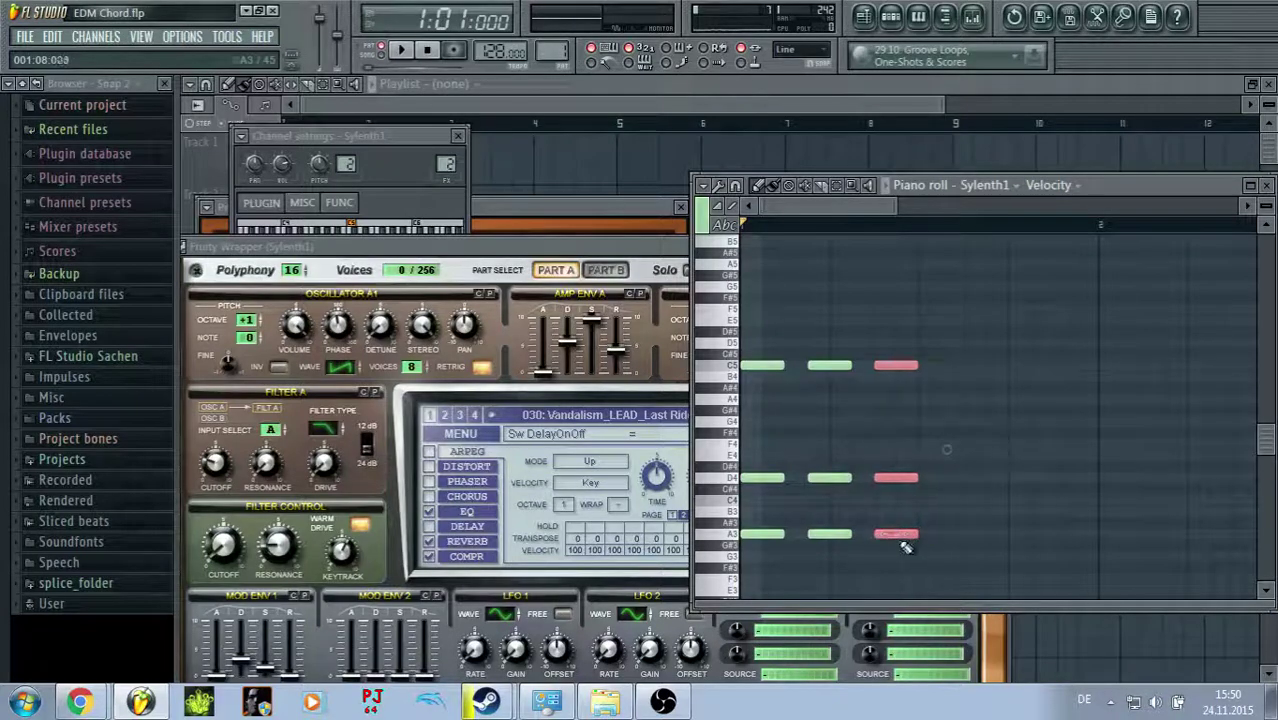
key("space")
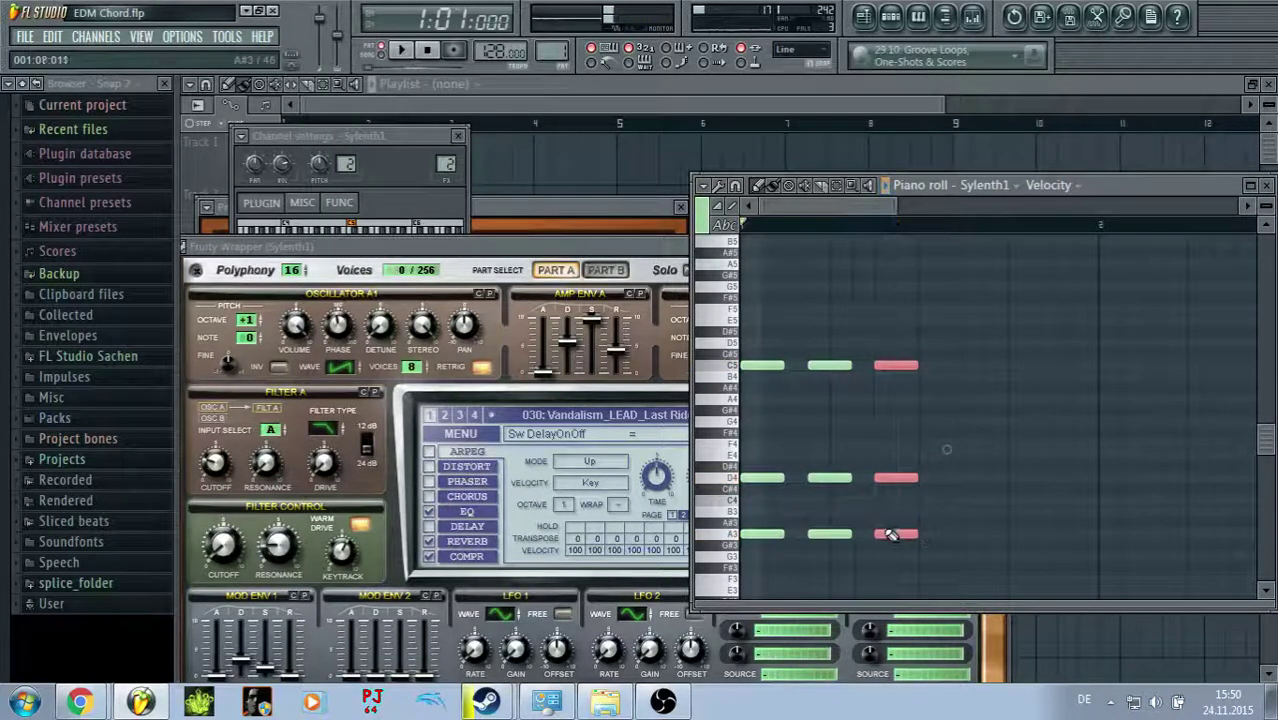
key("ctrl+v")
left_click_drag(764, 532, 953, 538)
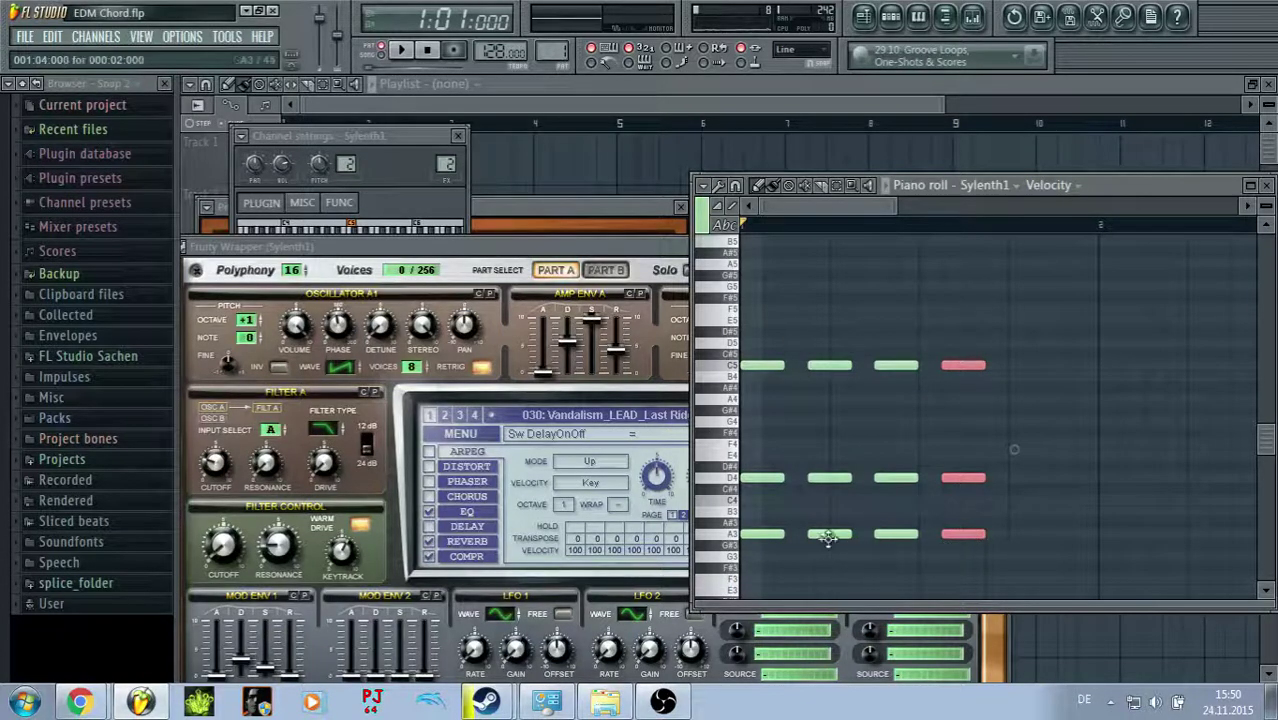
key("ctrl+v")
Step: Delete the first chord and place C5, D4 and A3 again at the start of bar 1
left_click(770, 543)
right_click(772, 543)
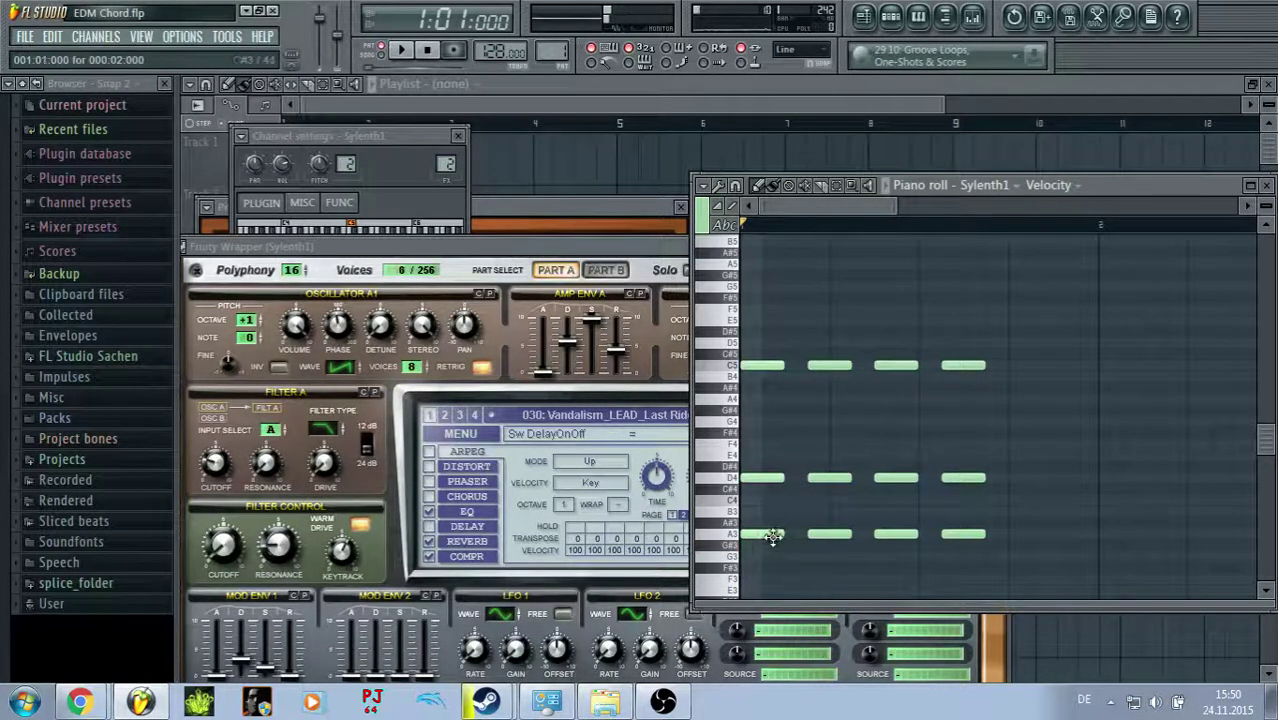
left_click_drag(799, 320, 765, 545)
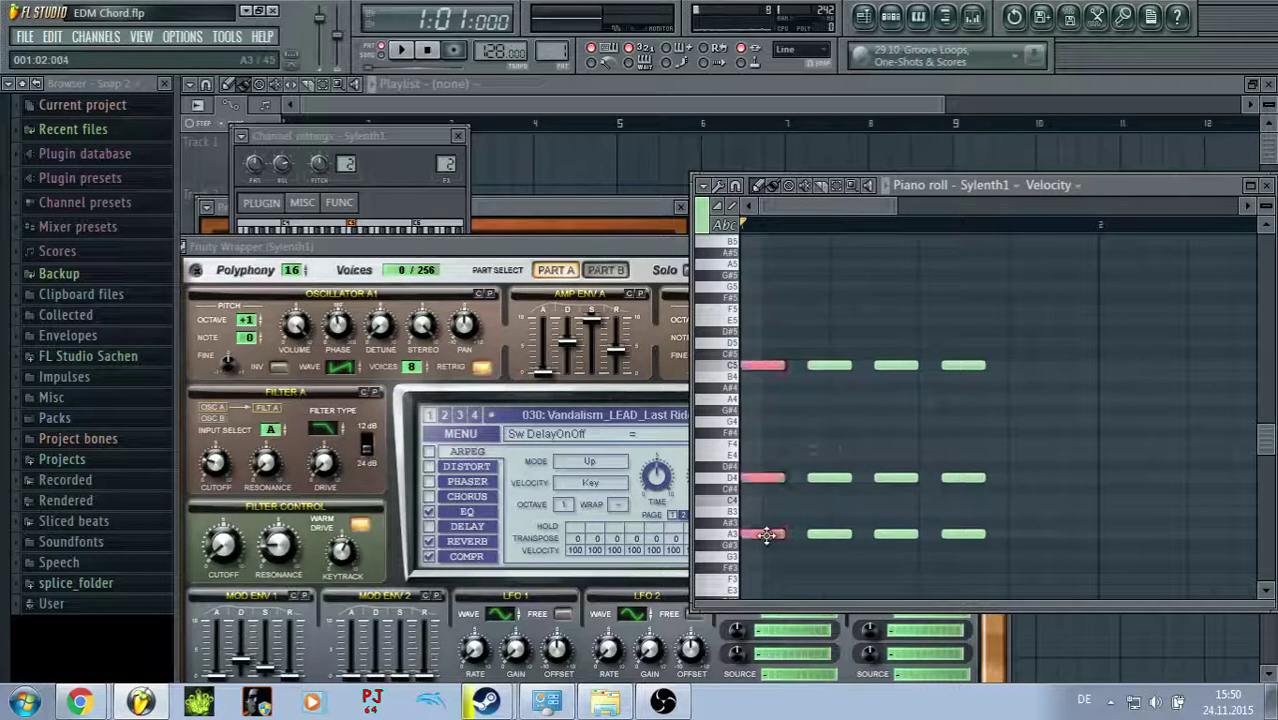
key("Delete")
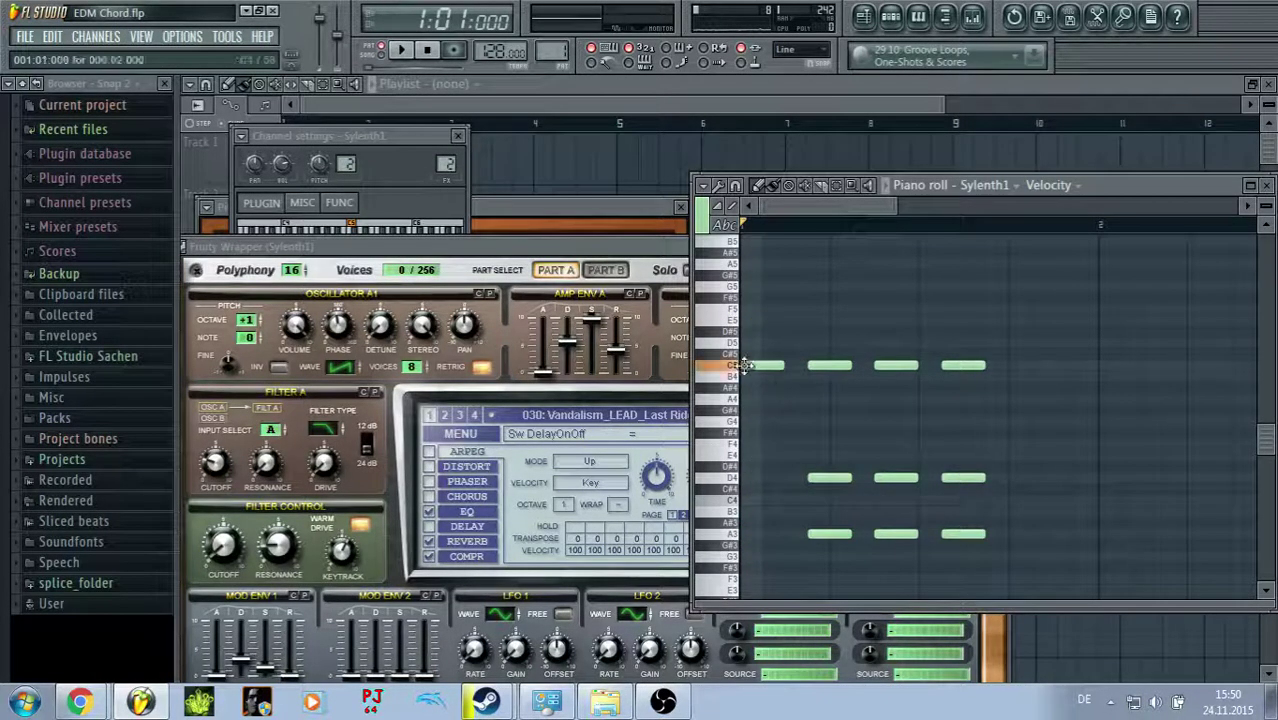
left_click(745, 478)
left_click(743, 534)
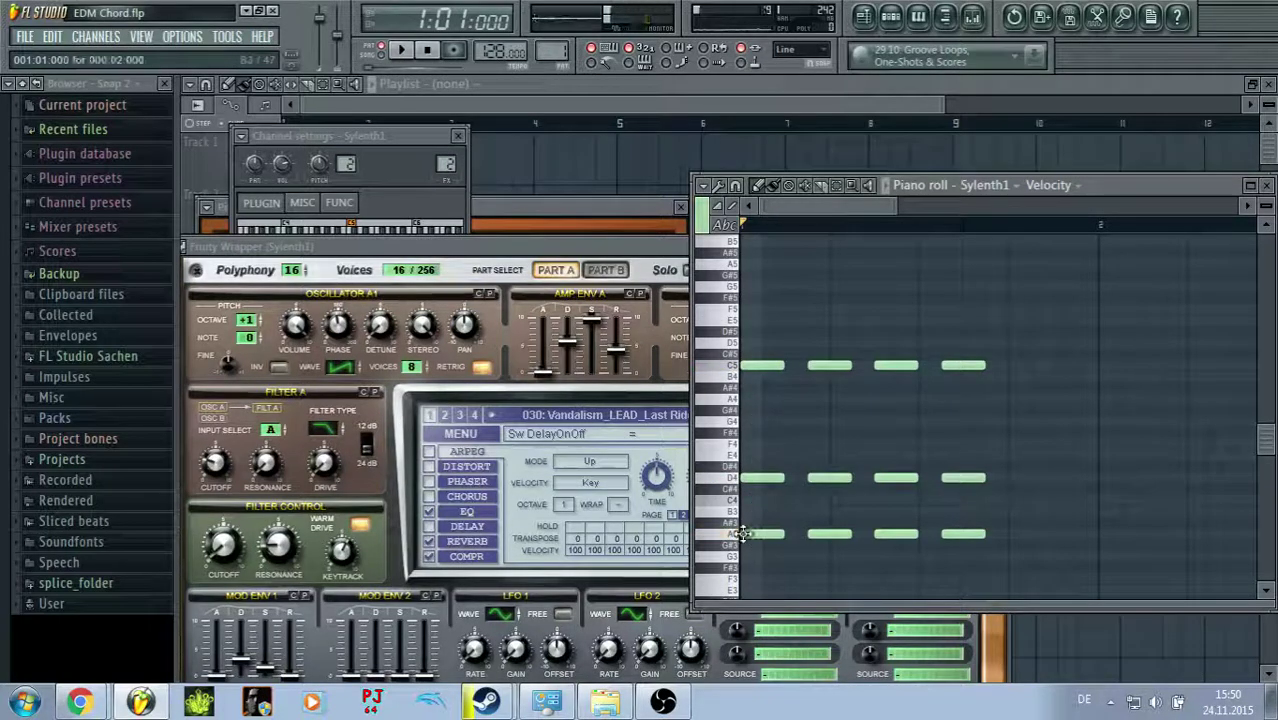
Step: Add two one-step C5, D4 and A3 chords at steps 13 and 15 of bar 1
left_click(1011, 367)
left_click_drag(1048, 367, 1040, 373)
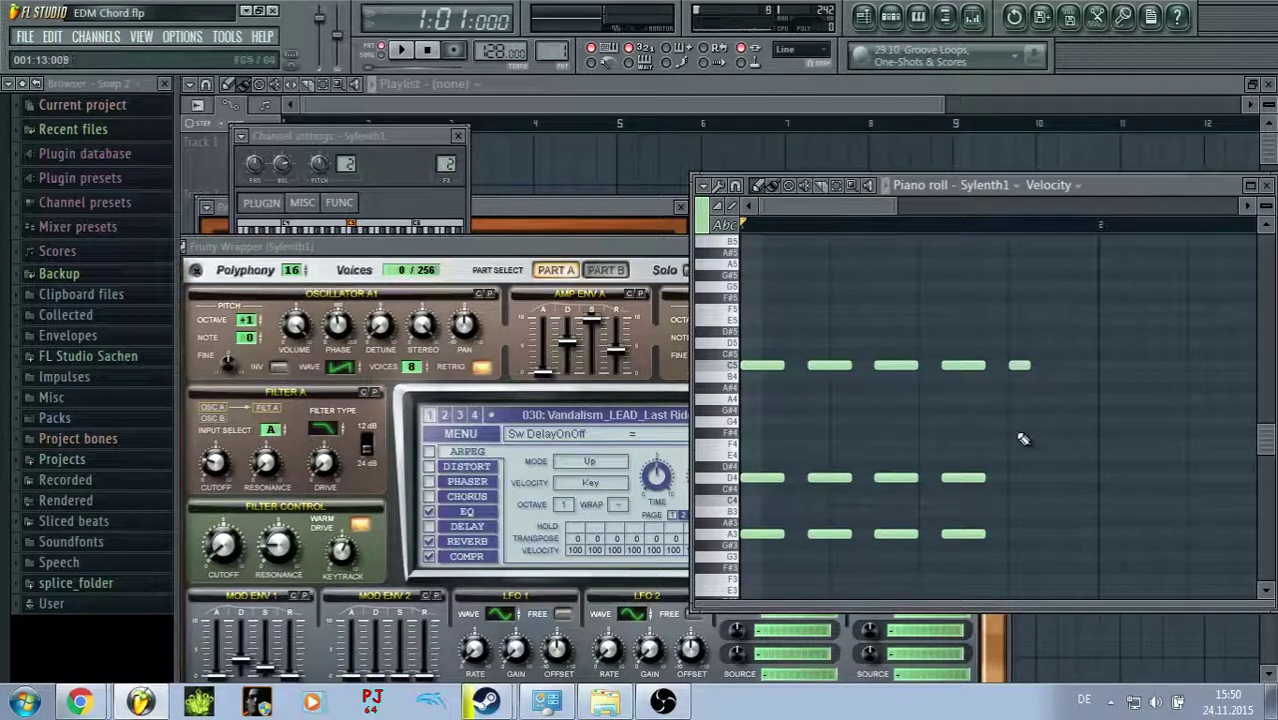
left_click(1012, 478)
left_click(1012, 534)
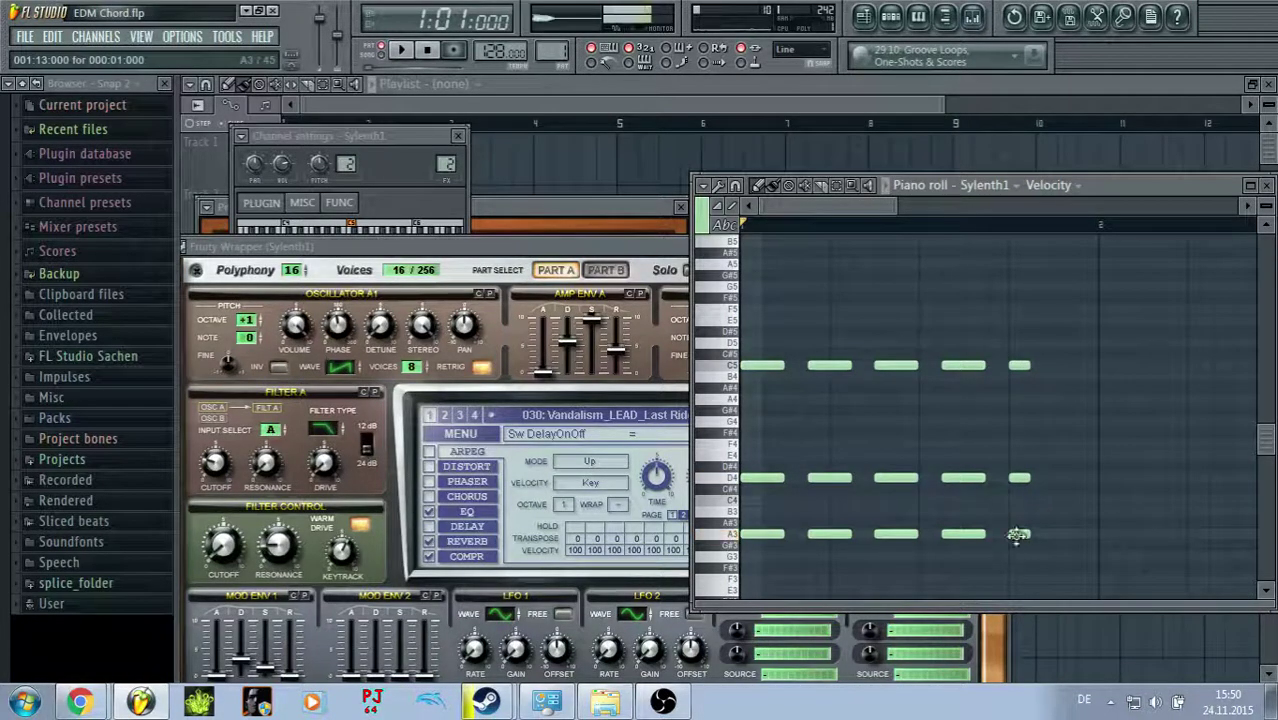
left_click(1063, 366)
left_click(1063, 478)
left_click(1063, 534)
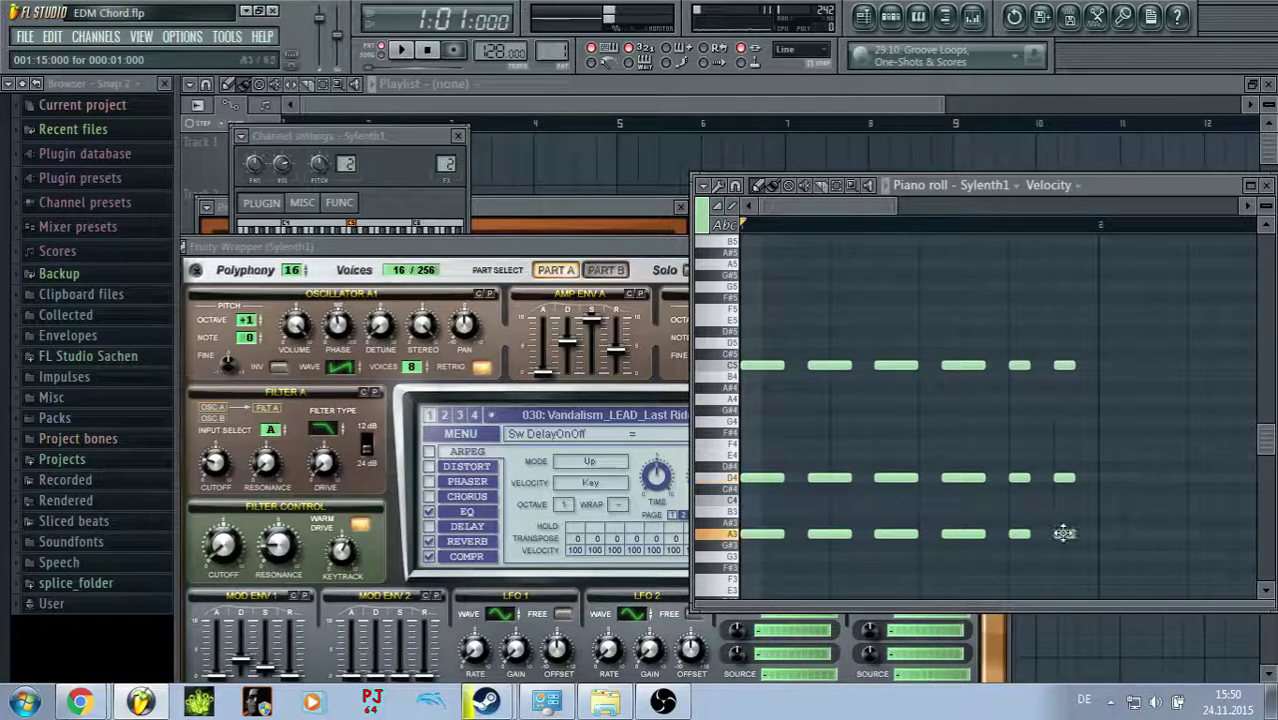
Step: Play the one-bar chord rhythm in the piano roll and stop it
left_click_drag(895, 206, 1005, 206)
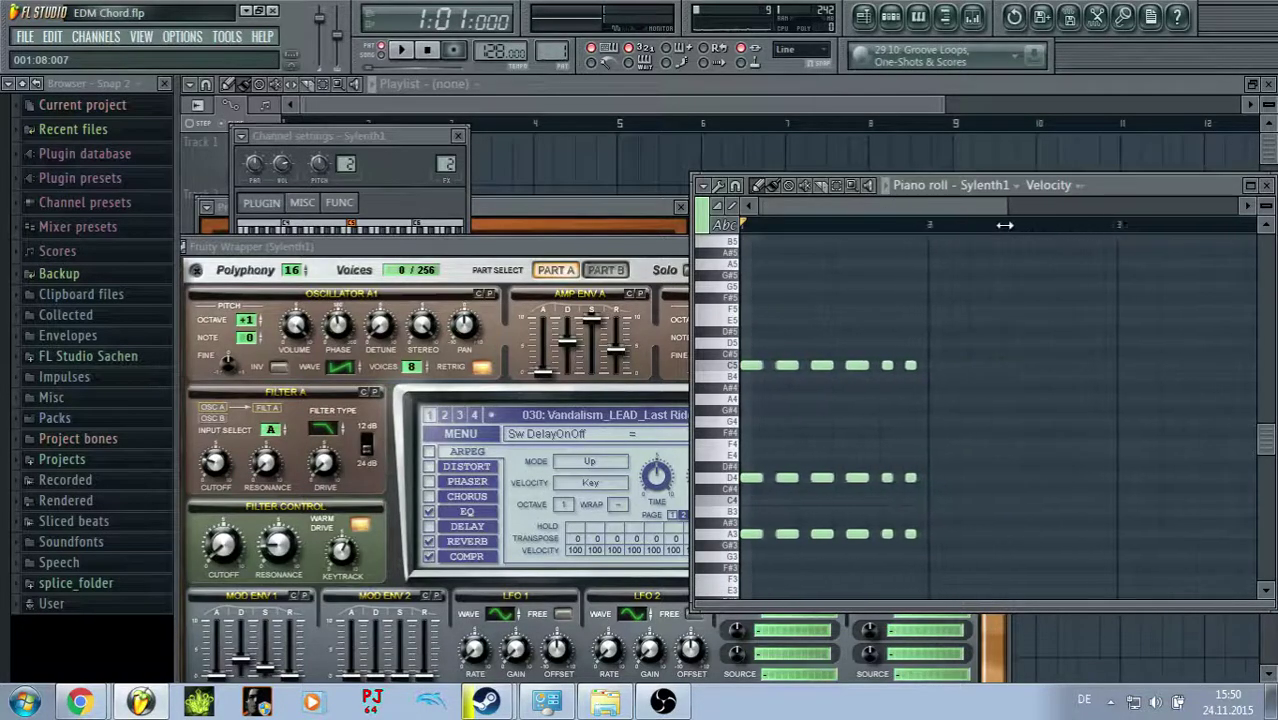
key("space")
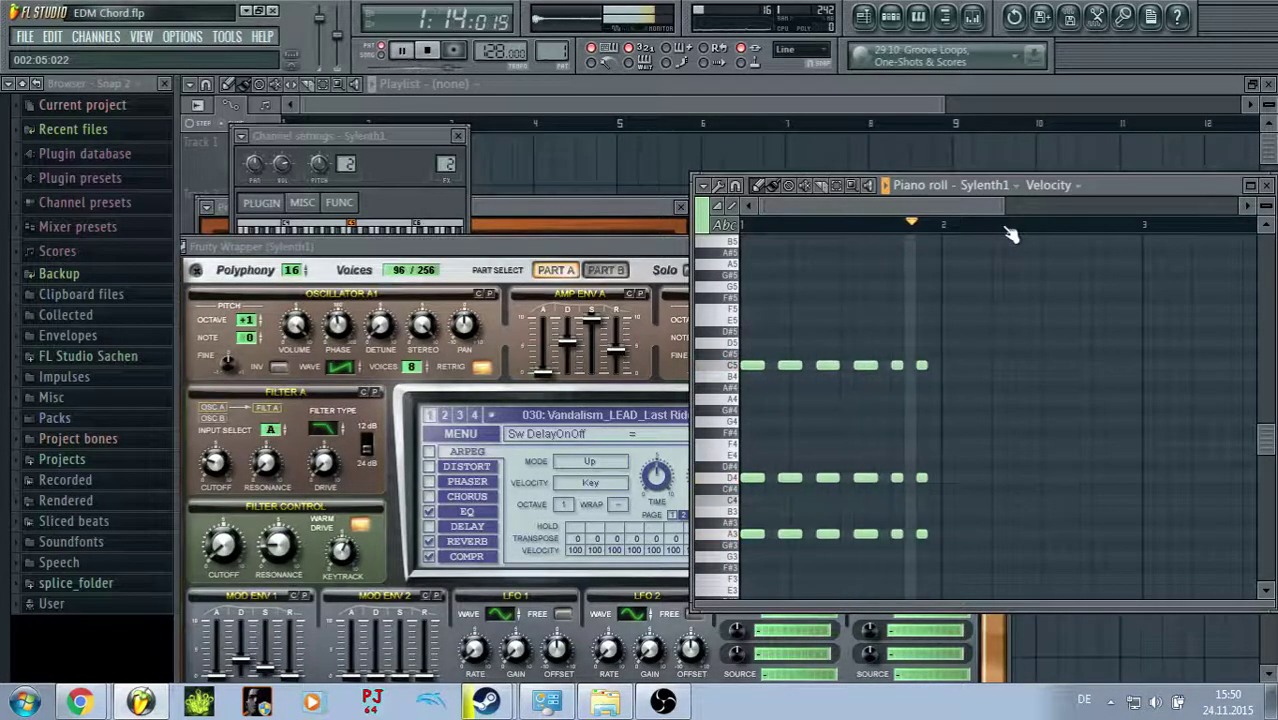
left_click_drag(1005, 207, 948, 207)
key("space")
Step: Hide the Sylenth1 window and bring Pitcher to the front beside the piano roll
left_click_drag(560, 243, 355, 352)
left_click(797, 355)
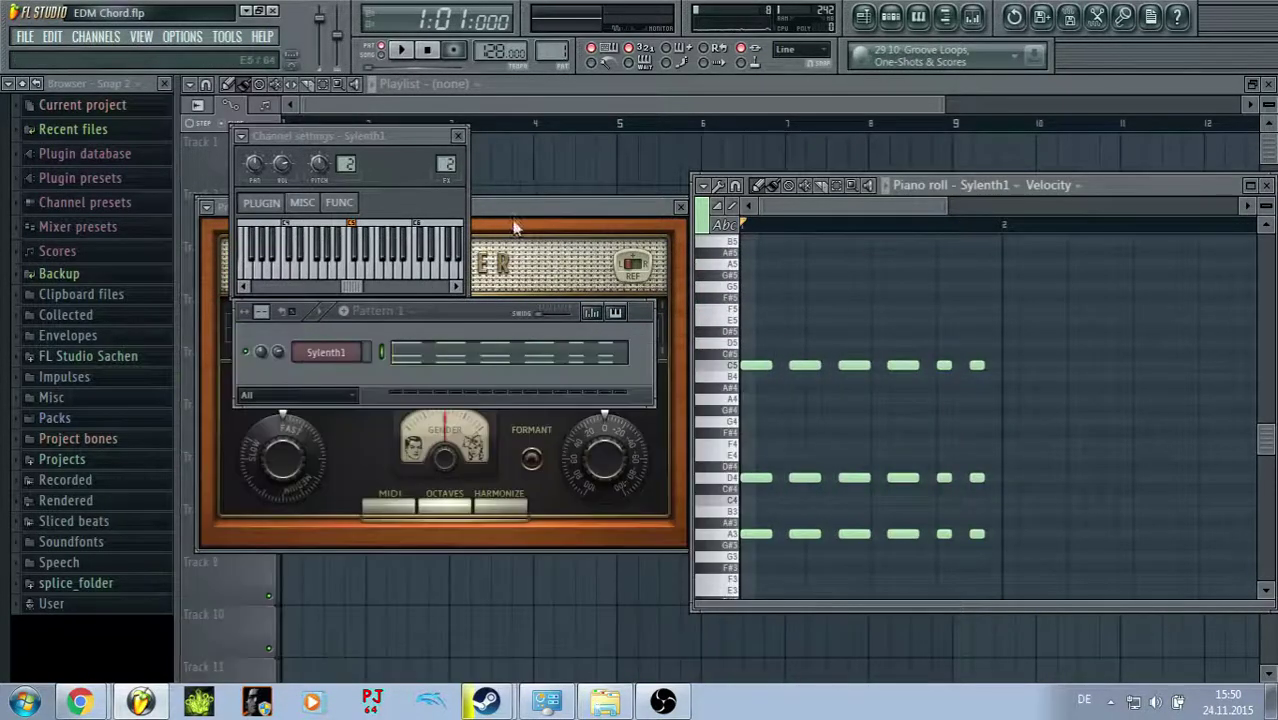
left_click(546, 206)
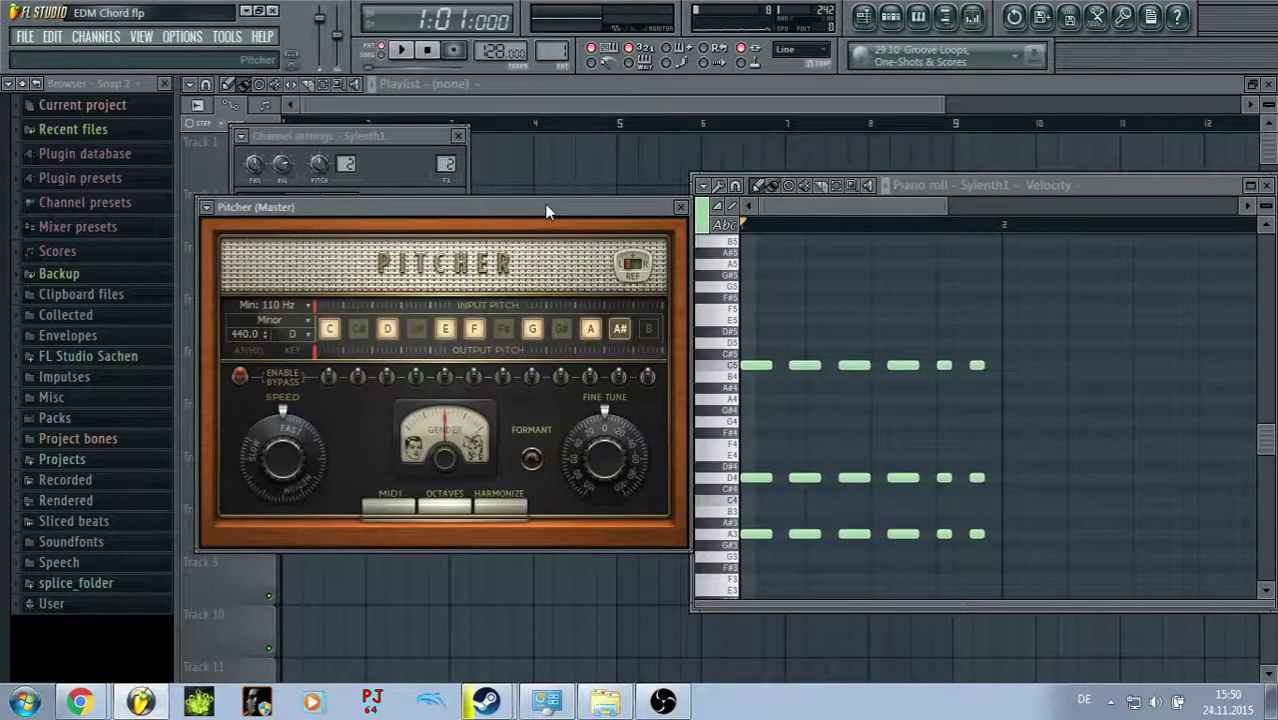
Step: Place two-step notes on A4, G4 and E4 at the start of bar 2 and play the pattern
left_click(738, 402)
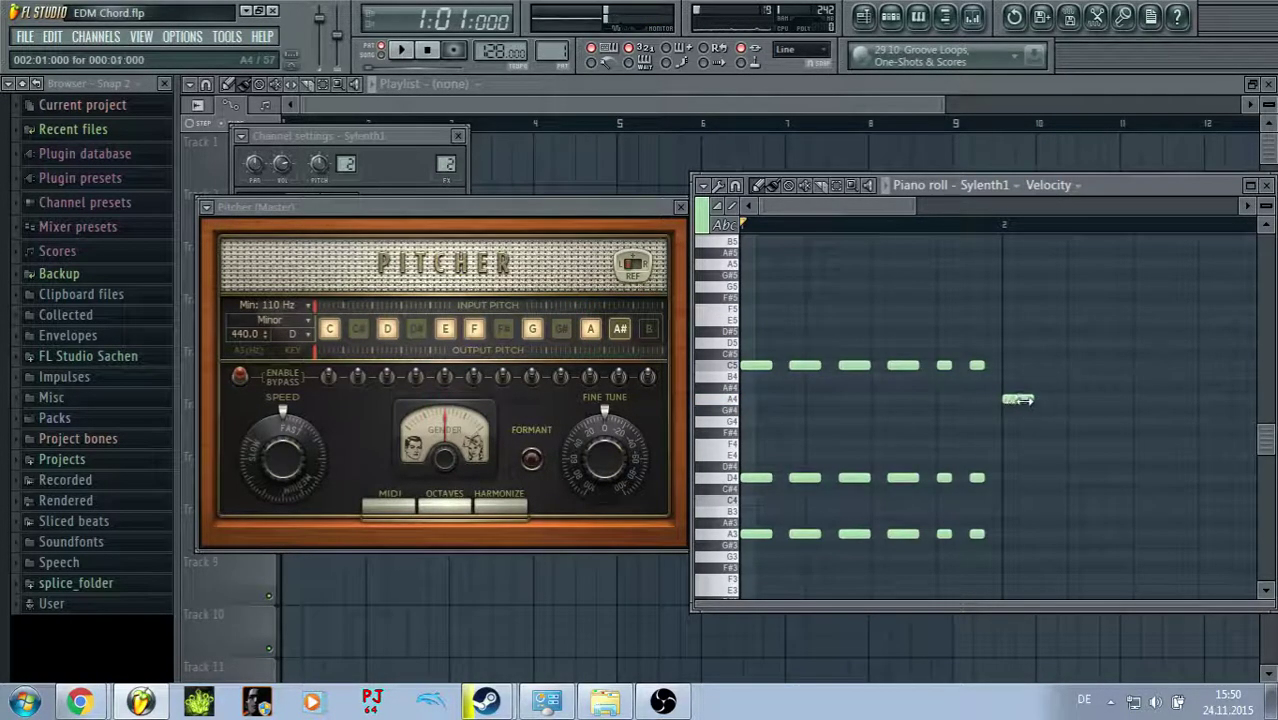
left_click(1018, 398)
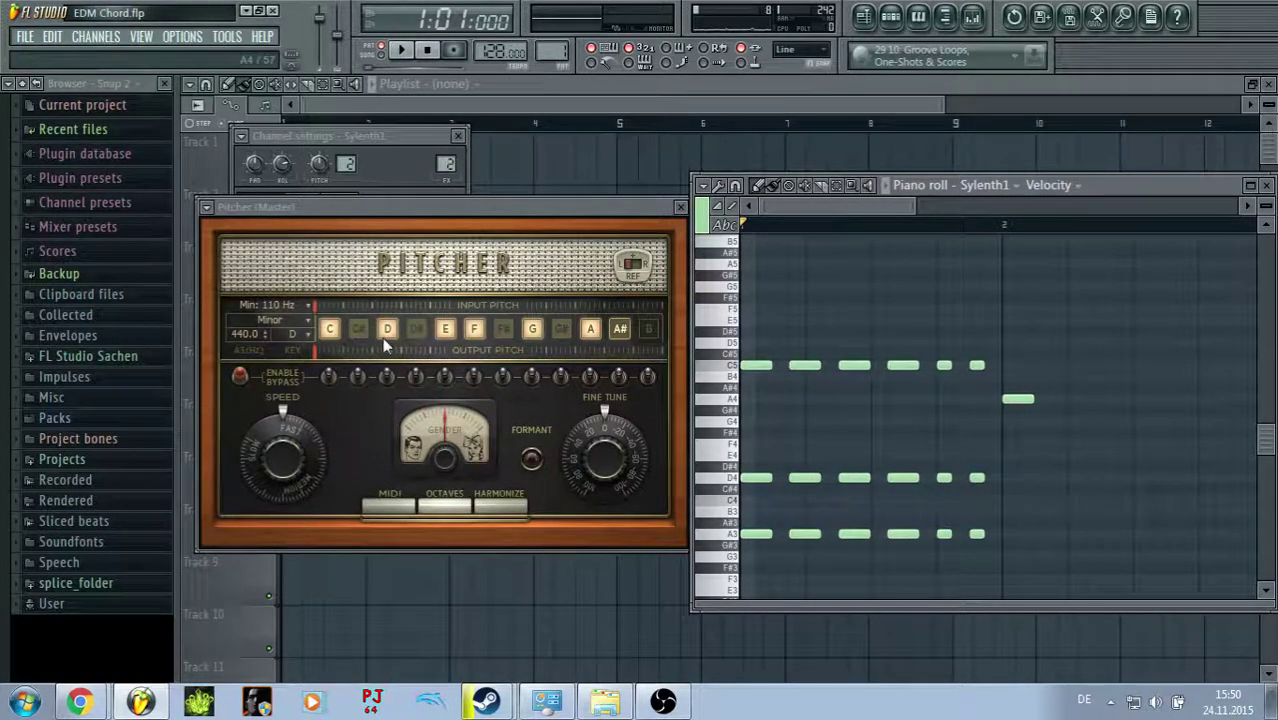
left_click(735, 425)
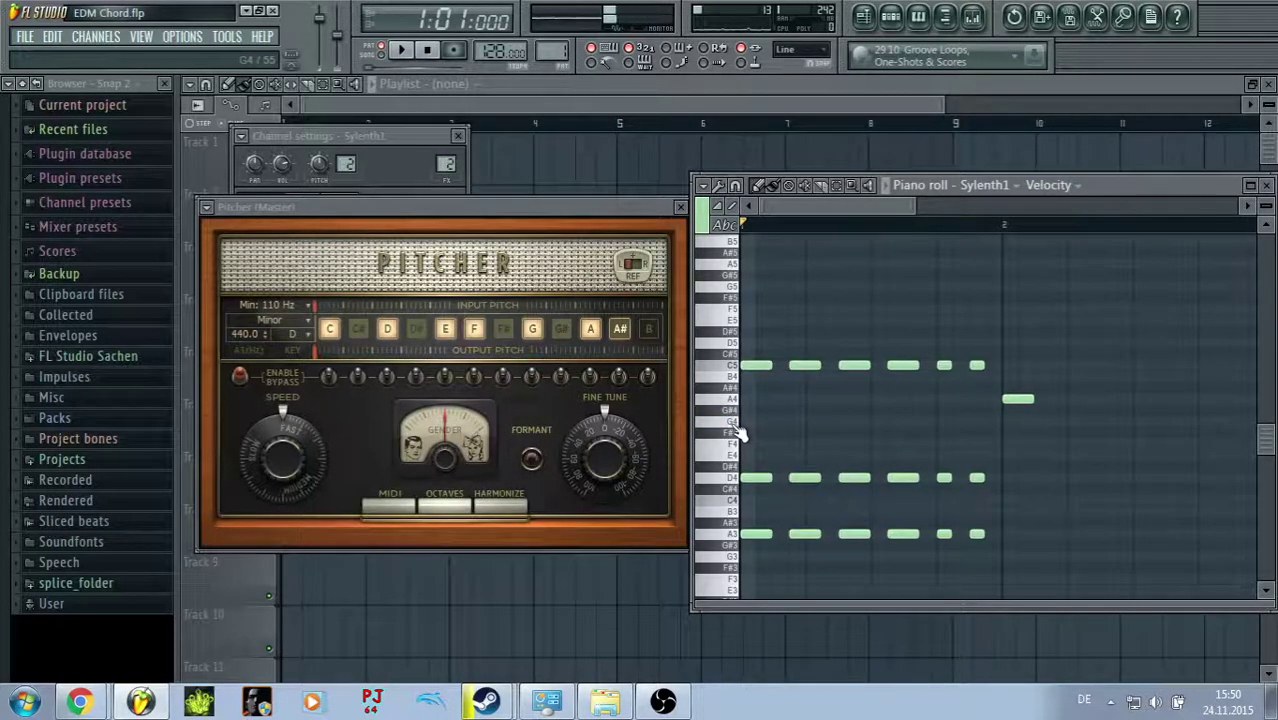
left_click(1008, 422)
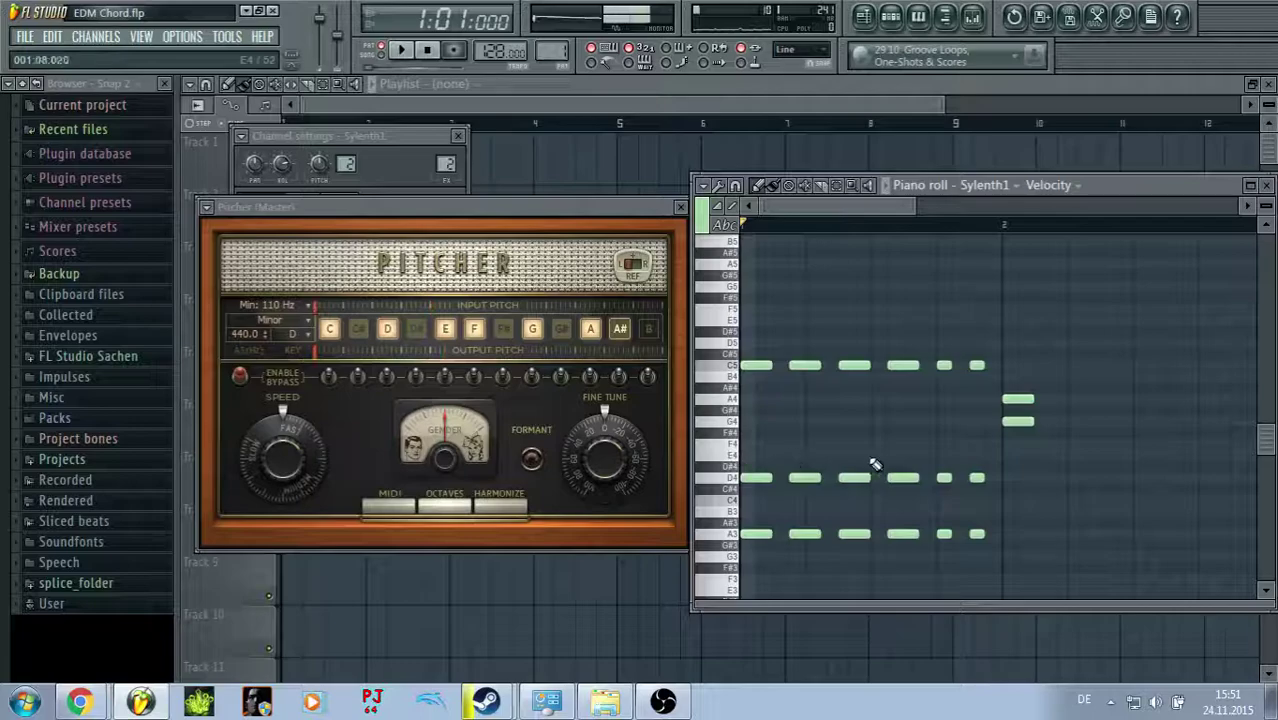
left_click(1012, 456)
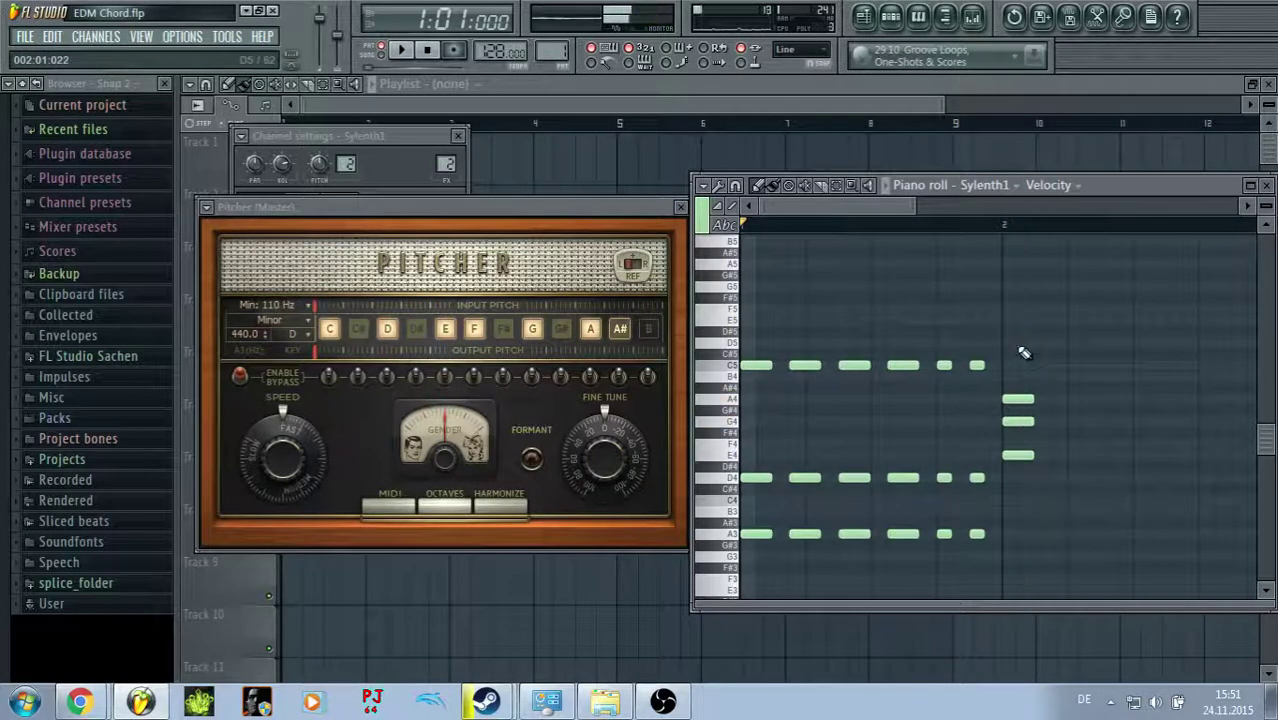
key("space")
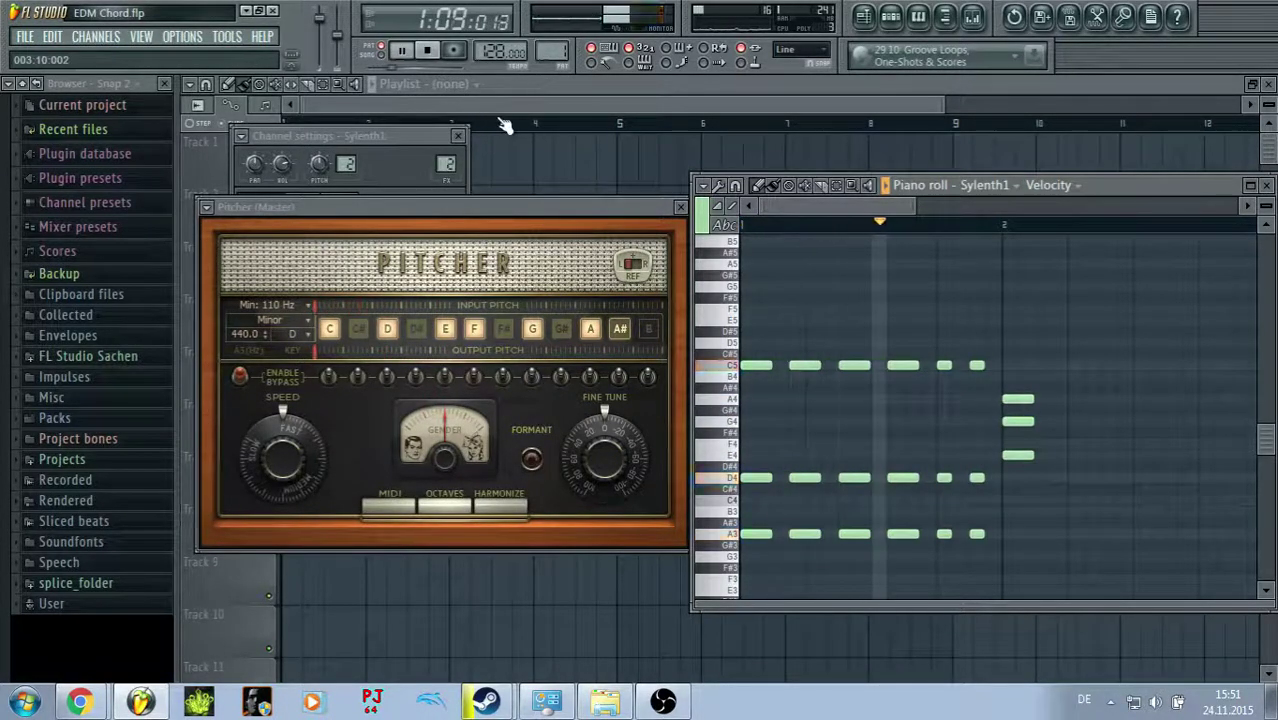
key("space")
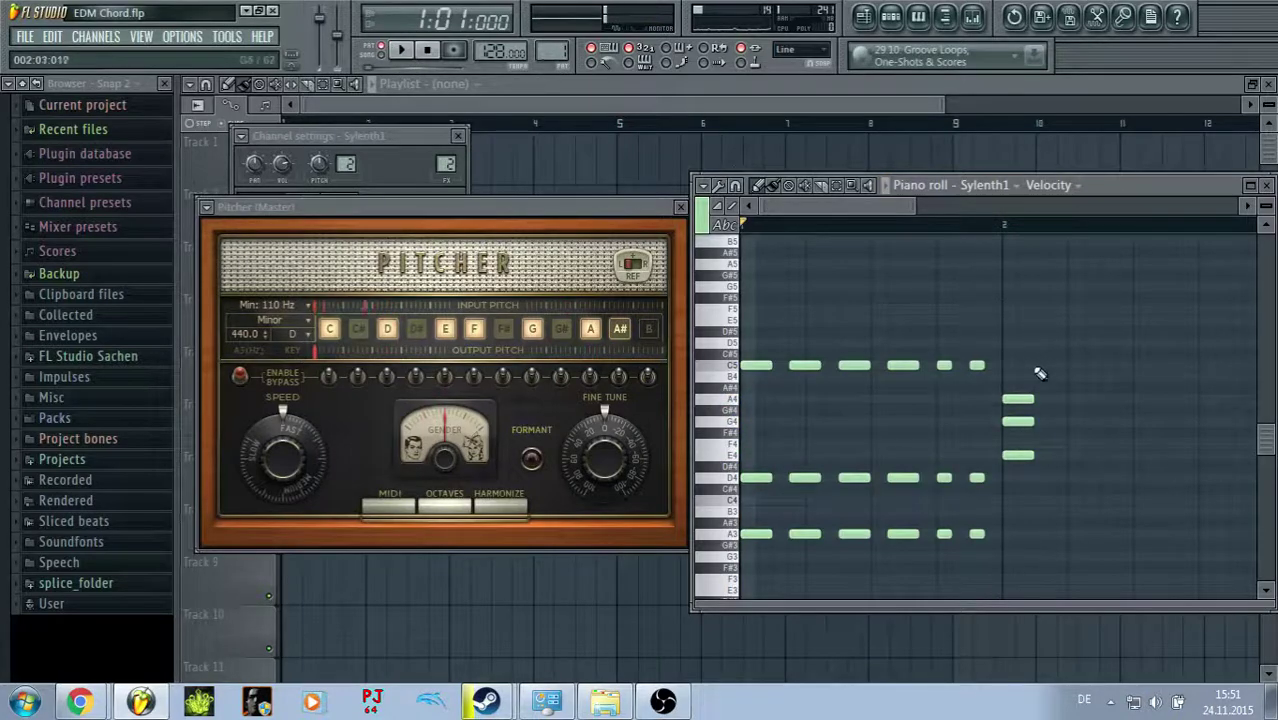
Step: Repeat the A4, G4 and E4 chord at steps 4, 7 and 10 of bar 2
left_click(1063, 400)
left_click(1063, 421)
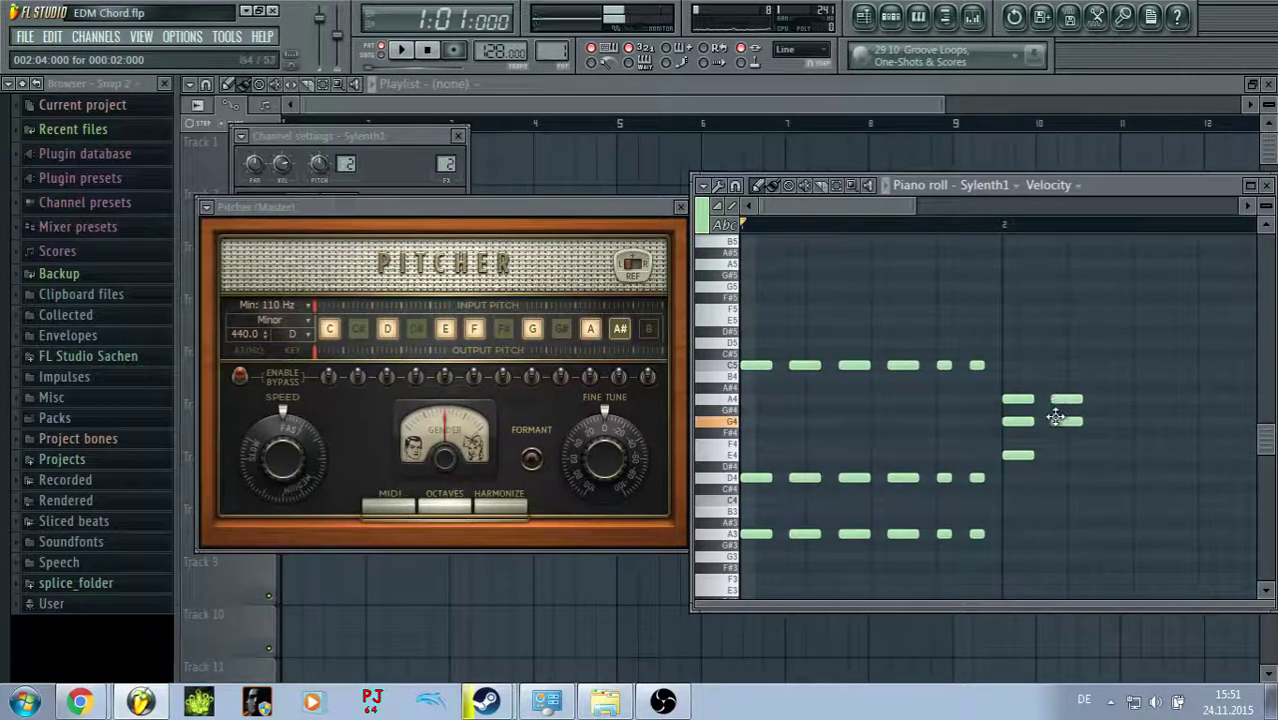
left_click(1063, 455)
left_click(1112, 400)
left_click(1112, 421)
left_click(1112, 455)
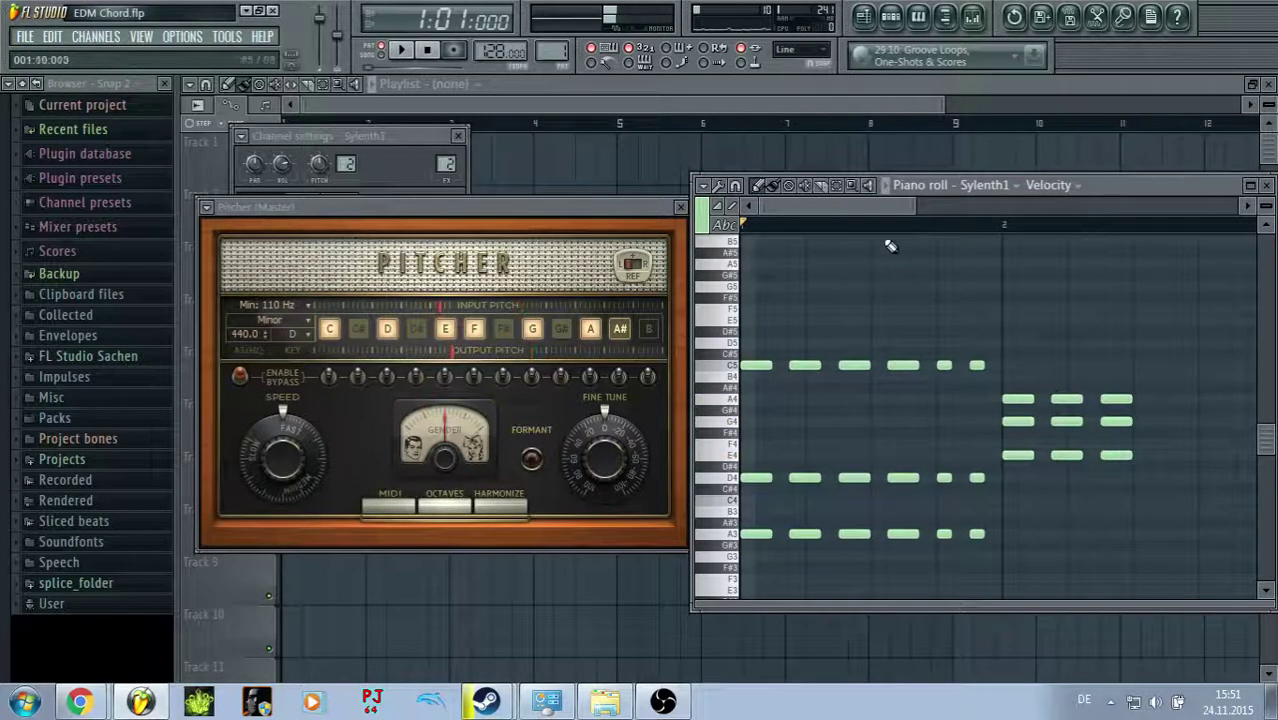
left_click_drag(872, 206, 950, 233)
left_click(950, 400)
left_click(950, 421)
left_click(950, 455)
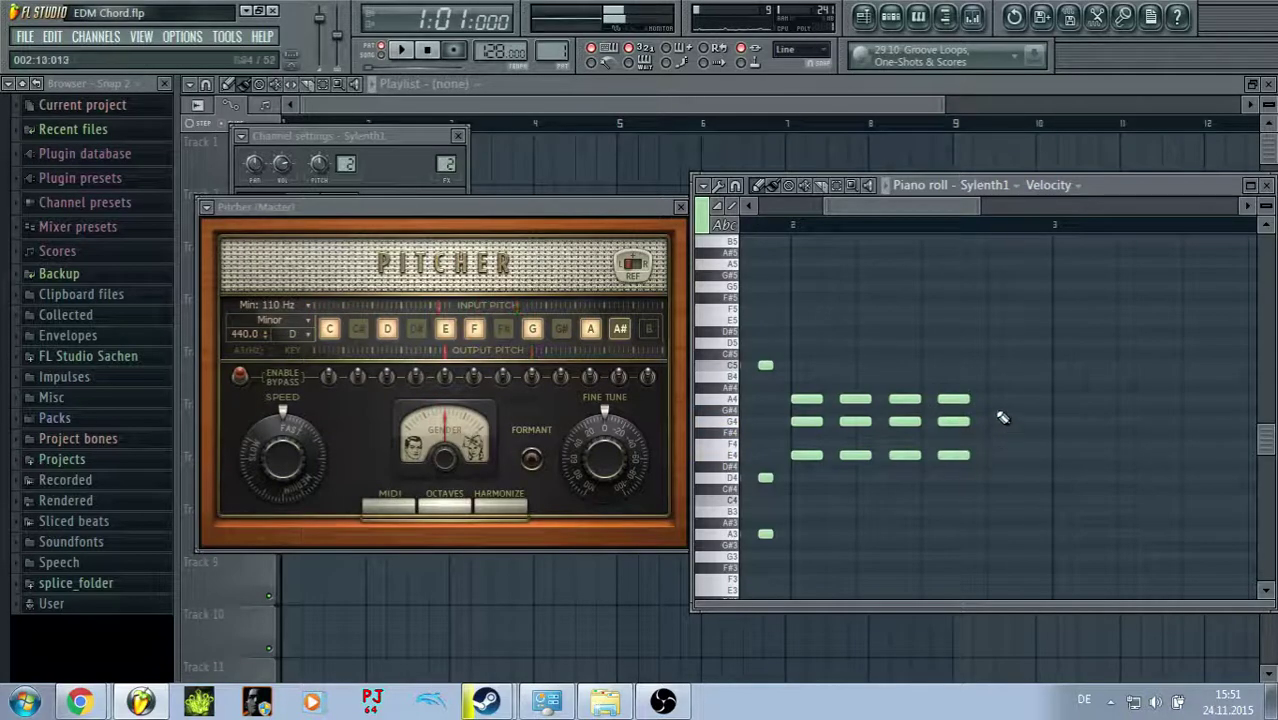
Step: Add two one-step A4, G4 and E4 chords at steps 13 and 15 of bar 2
left_click(988, 399)
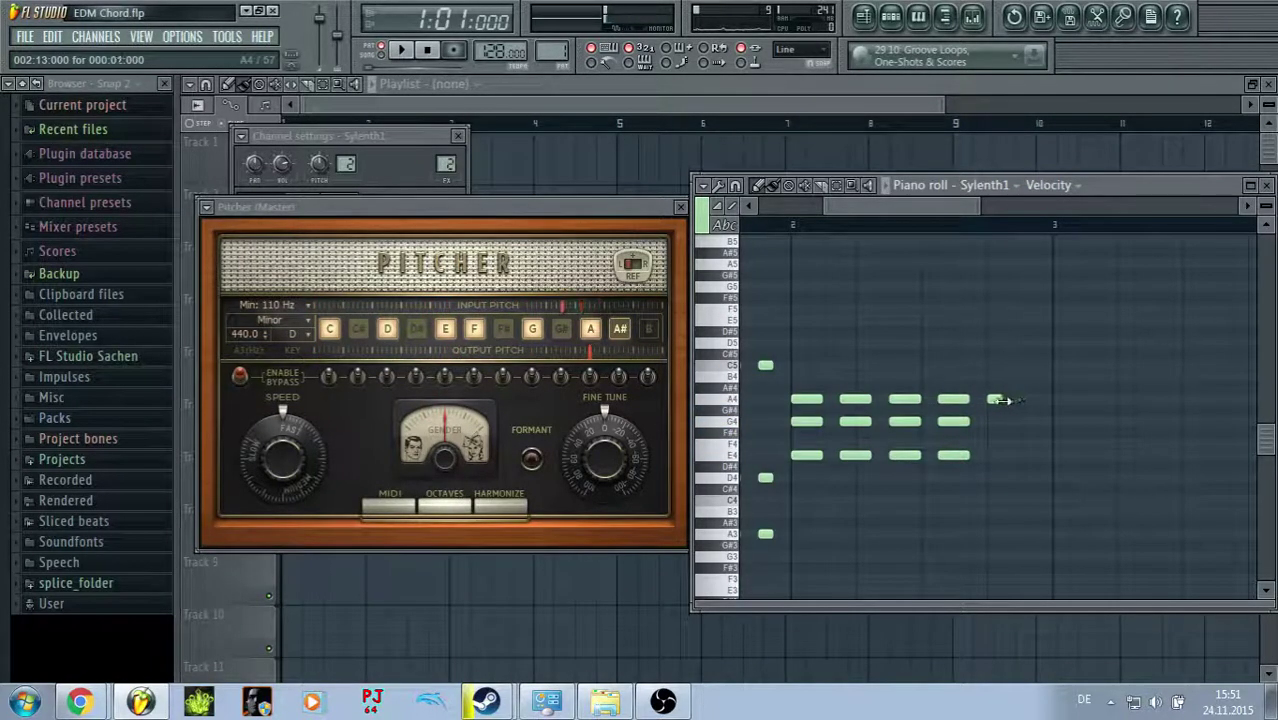
left_click(994, 421)
left_click(994, 455)
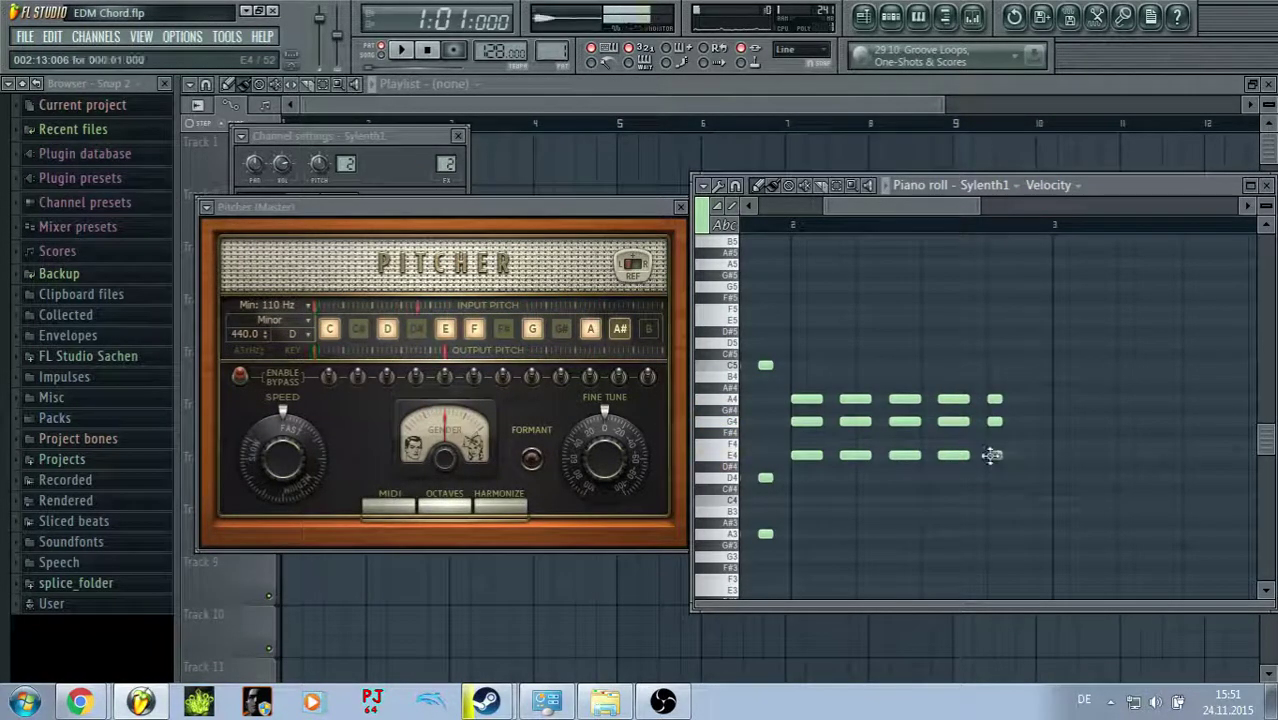
left_click(1027, 399)
left_click(1027, 421)
left_click(1027, 455)
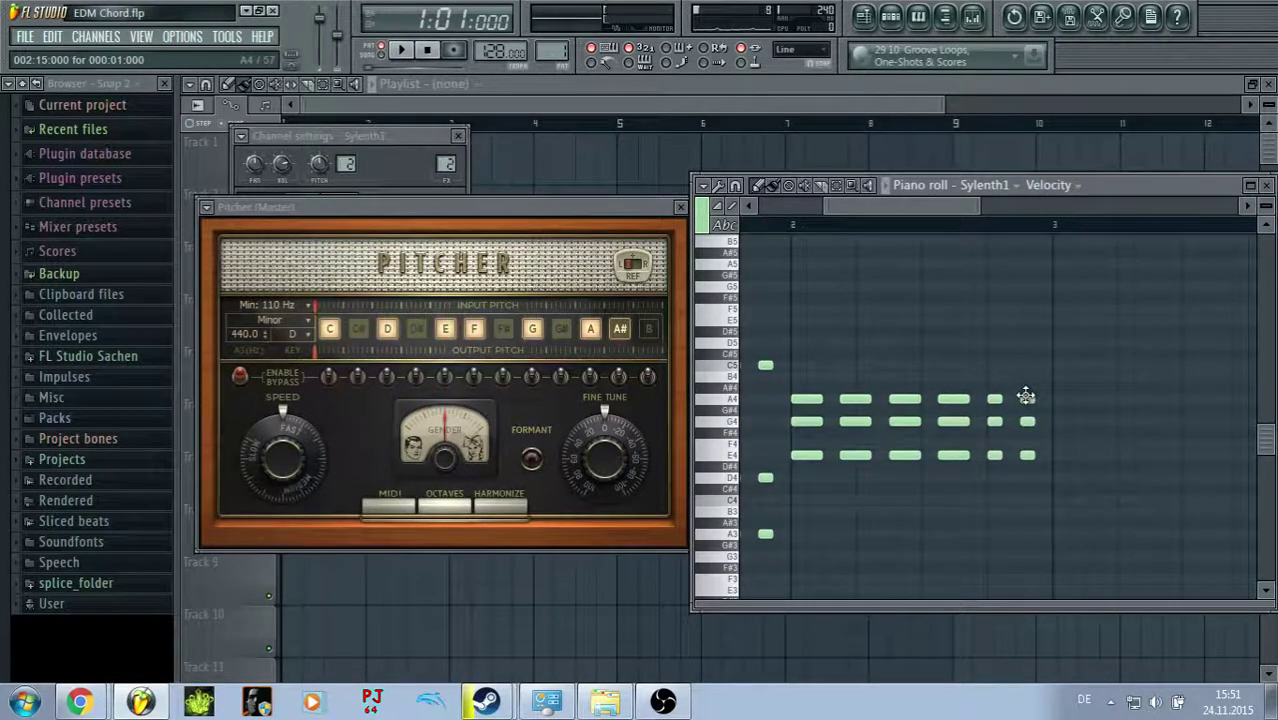
Step: Replace the A4 note in bar 2's last chord with C5 and play the pattern
right_click(1026, 397)
key("space")
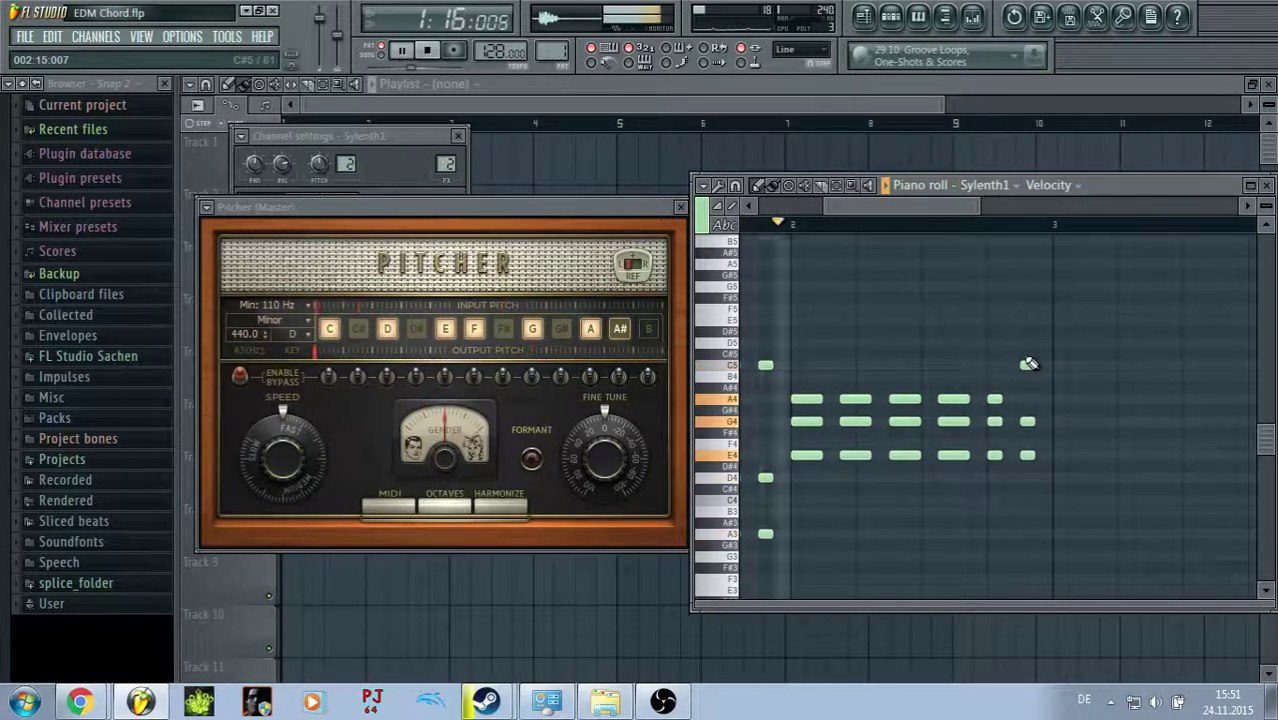
left_click(1027, 364)
key("space")
scroll(846, 245, "left", 4)
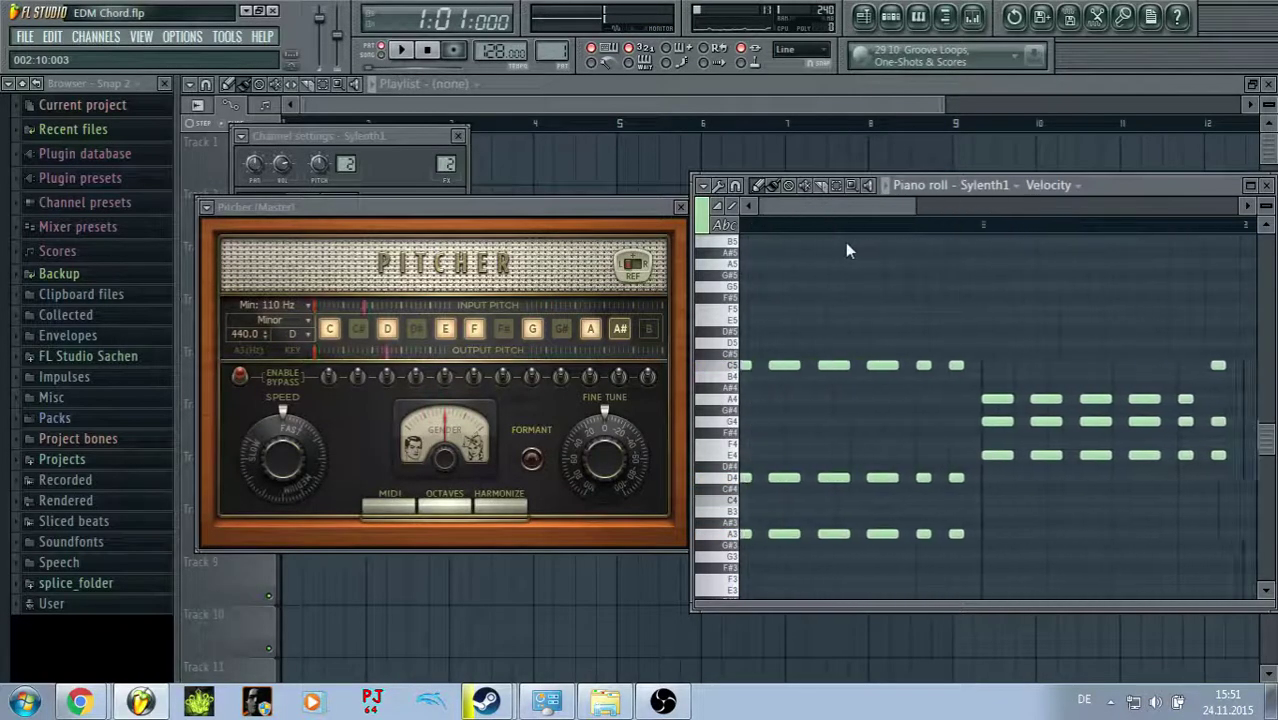
Step: Raise the third C5 note in bar 1 to D5 and play the pattern
left_click_drag(984, 340, 913, 302)
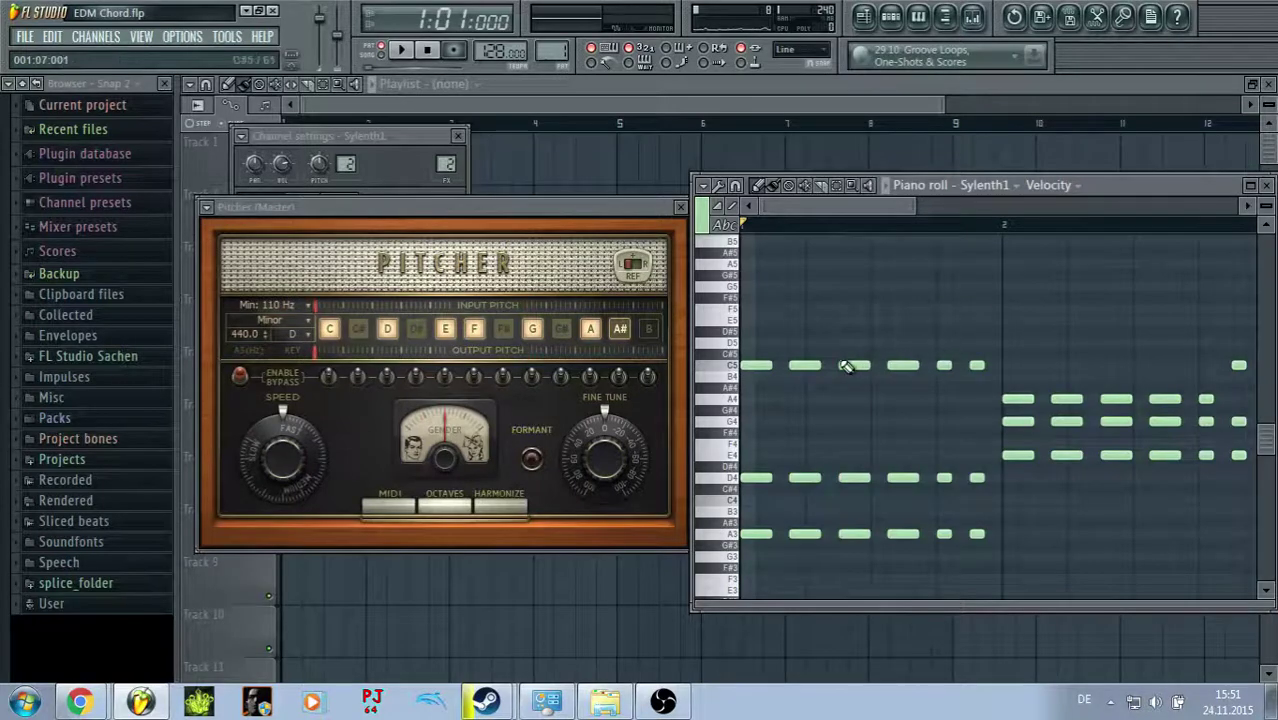
left_click_drag(847, 364, 852, 342)
key("space")
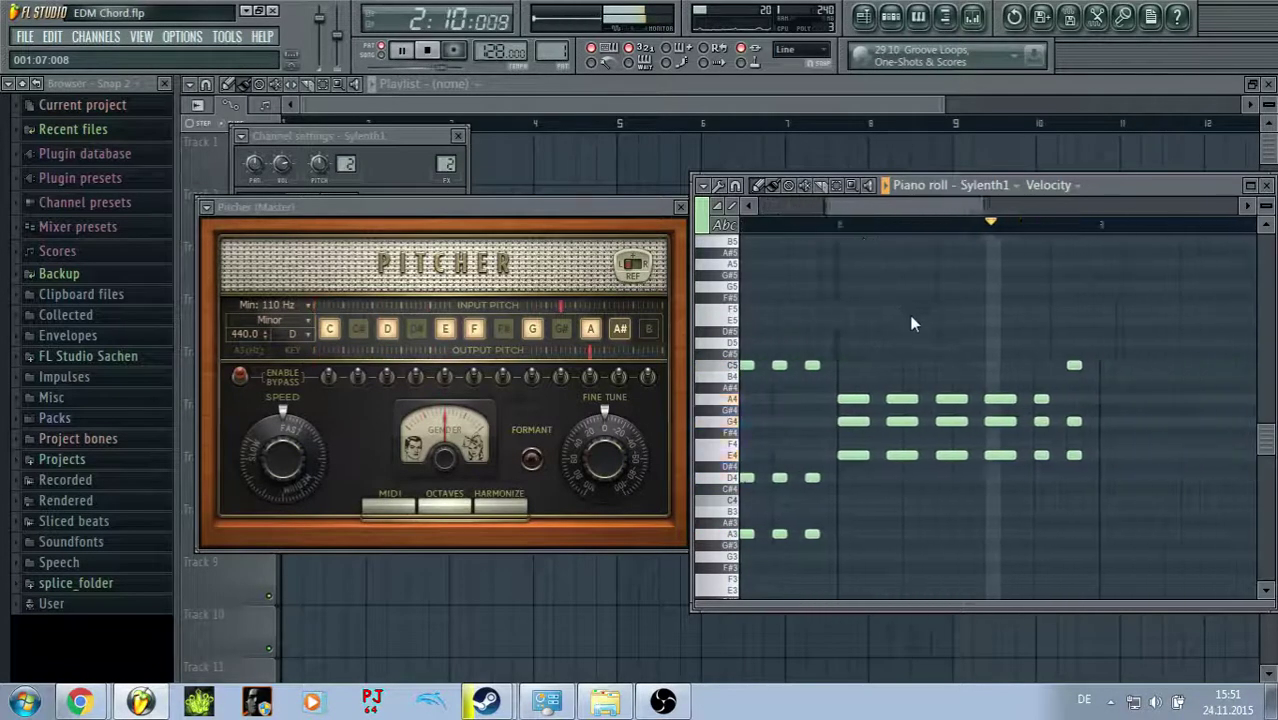
key("space")
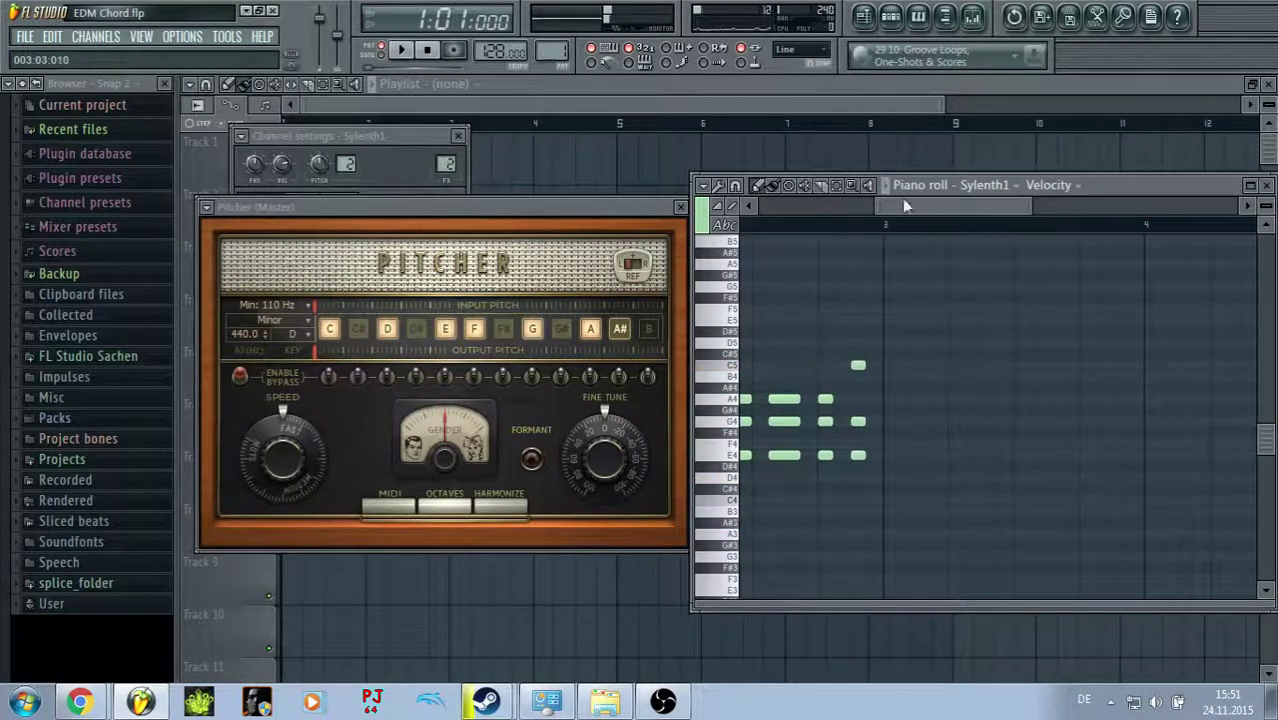
Step: Place two-step notes on G4, E4 and C4 at the start of bar 3, matching the note length used in bar 2
left_click_drag(873, 214, 801, 214)
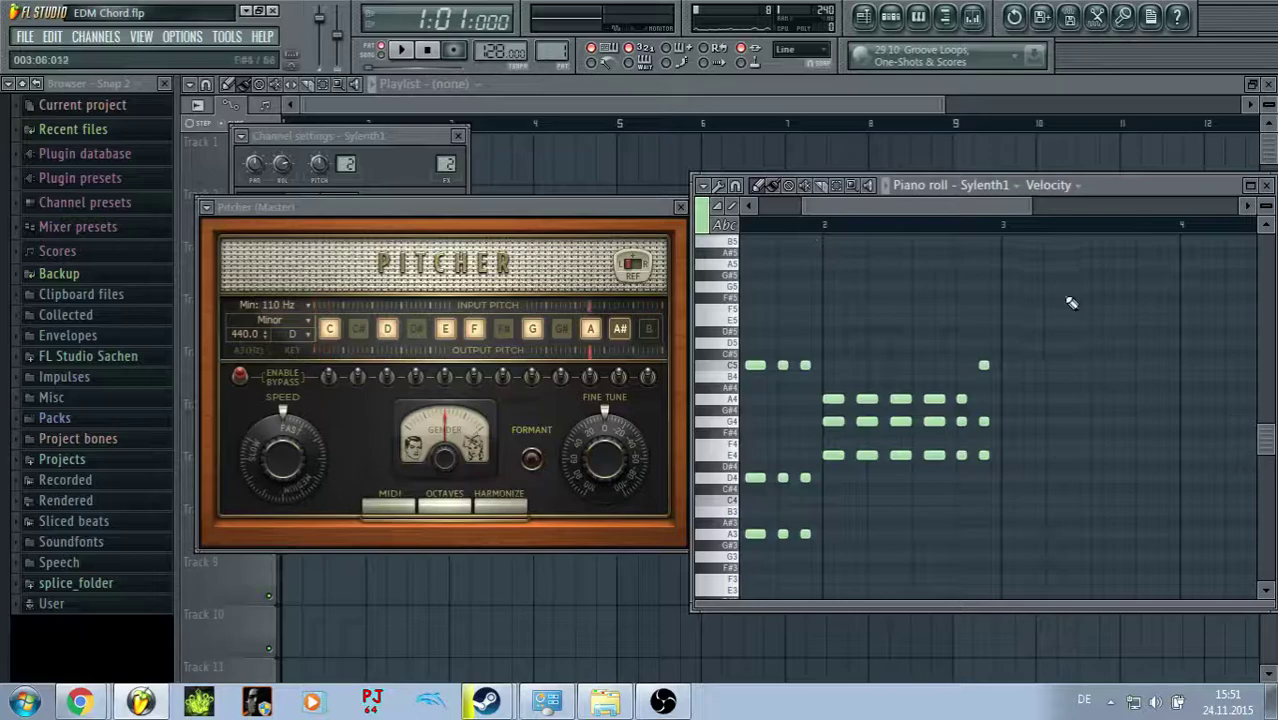
left_click(832, 401)
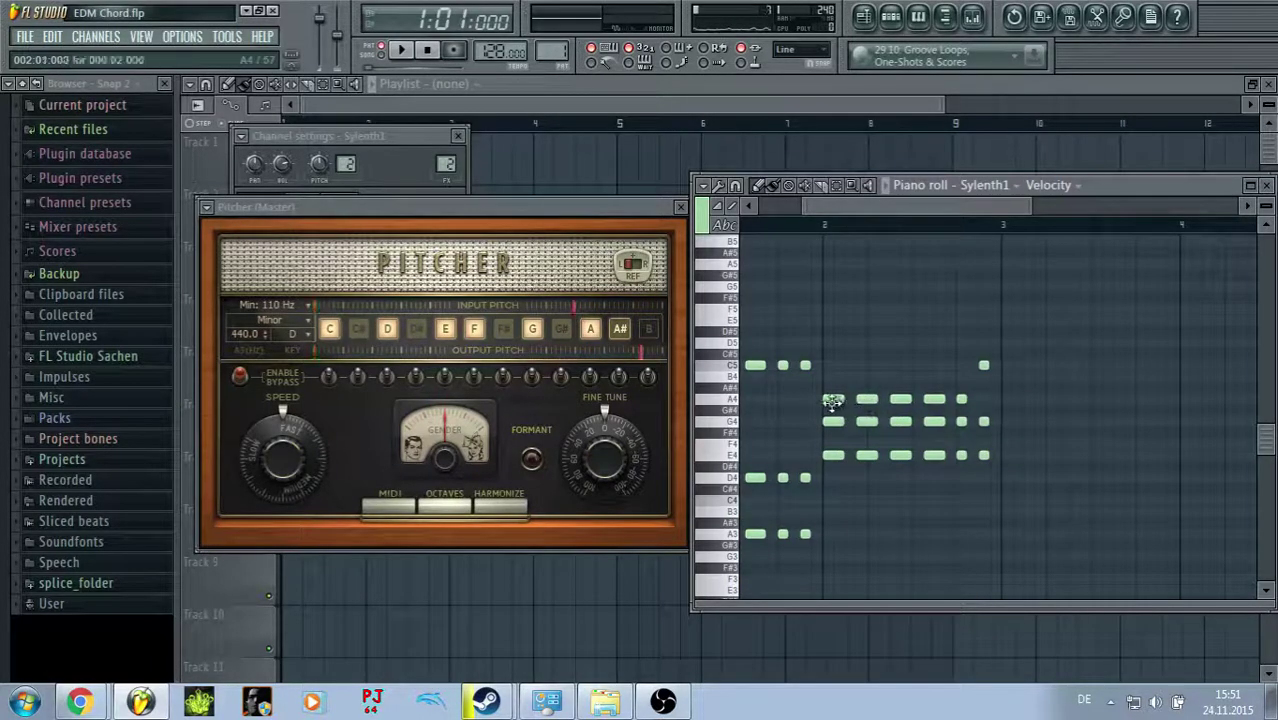
left_click(1008, 421)
left_click_drag(1007, 421, 1014, 421)
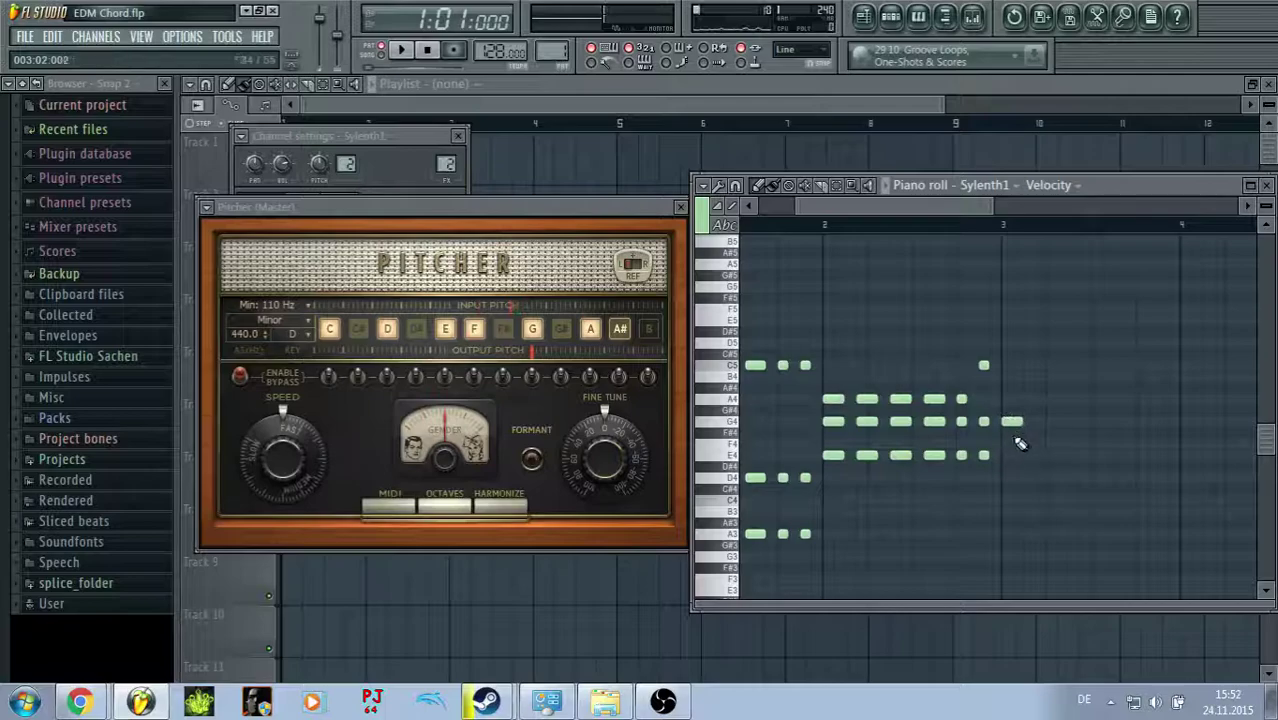
left_click(1006, 456)
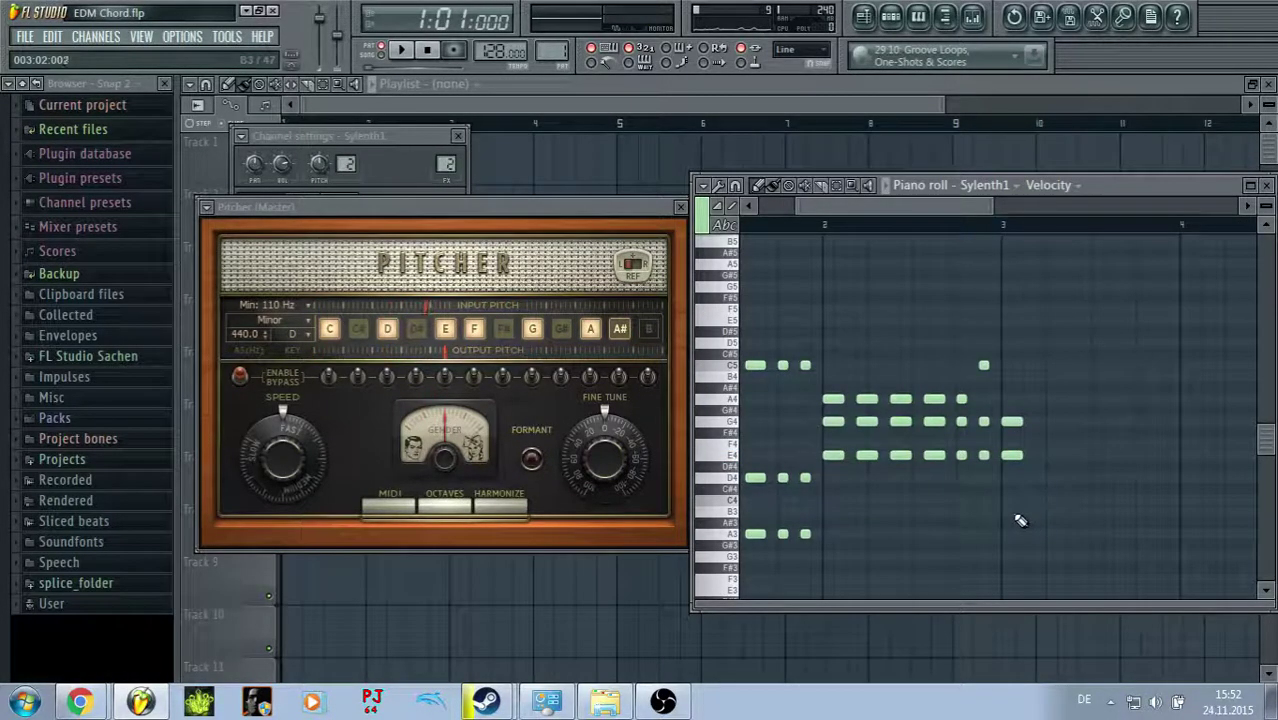
left_click(1010, 499)
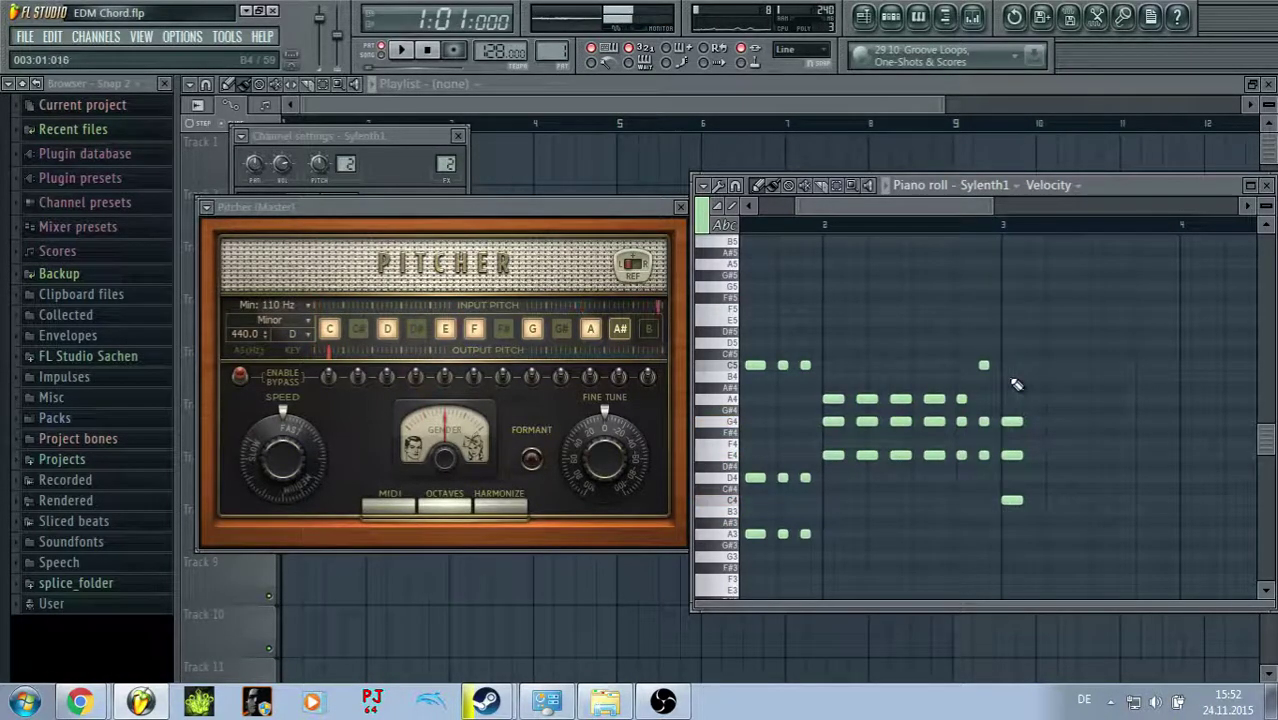
Step: Repeat the G4, E4 and C4 chord at step 4 of bar 3
left_click(1043, 423)
left_click(1048, 456)
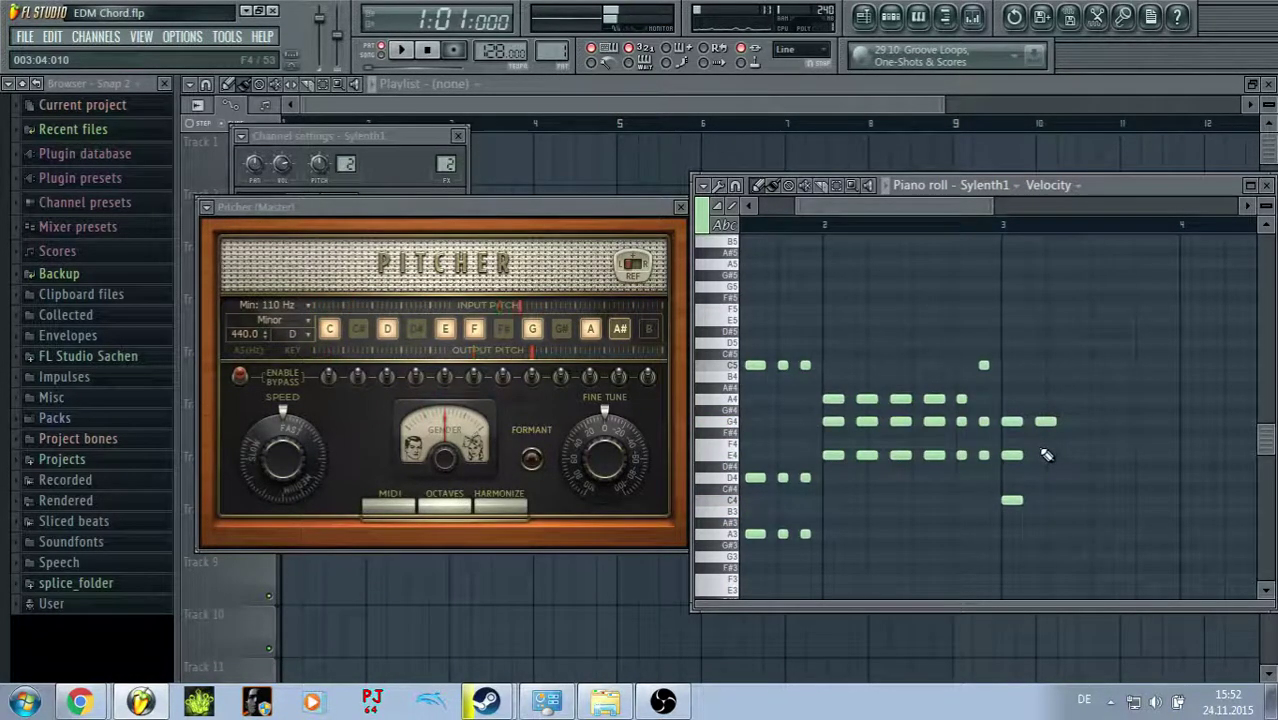
left_click(1046, 500)
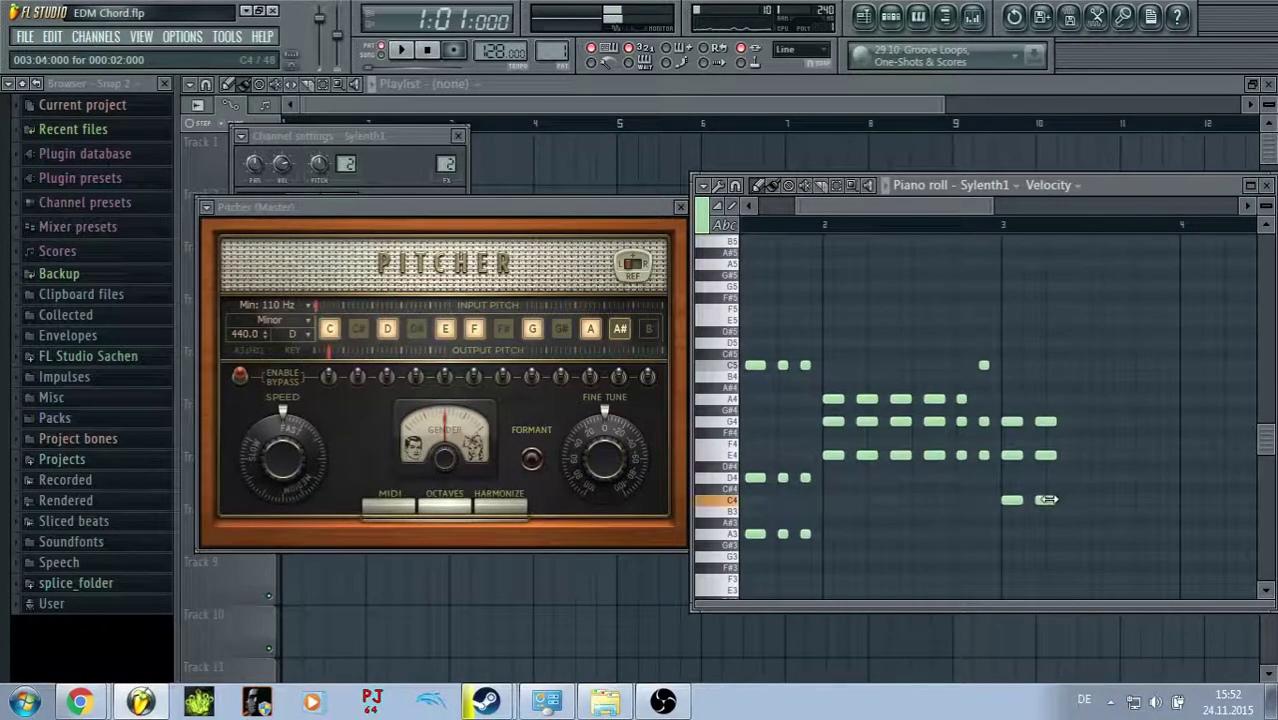
Step: Add an A4, E4 and C4 chord at step 7 and a C5, E4 and C4 chord at step 10 of bar 3, then play them
left_click(1068, 400)
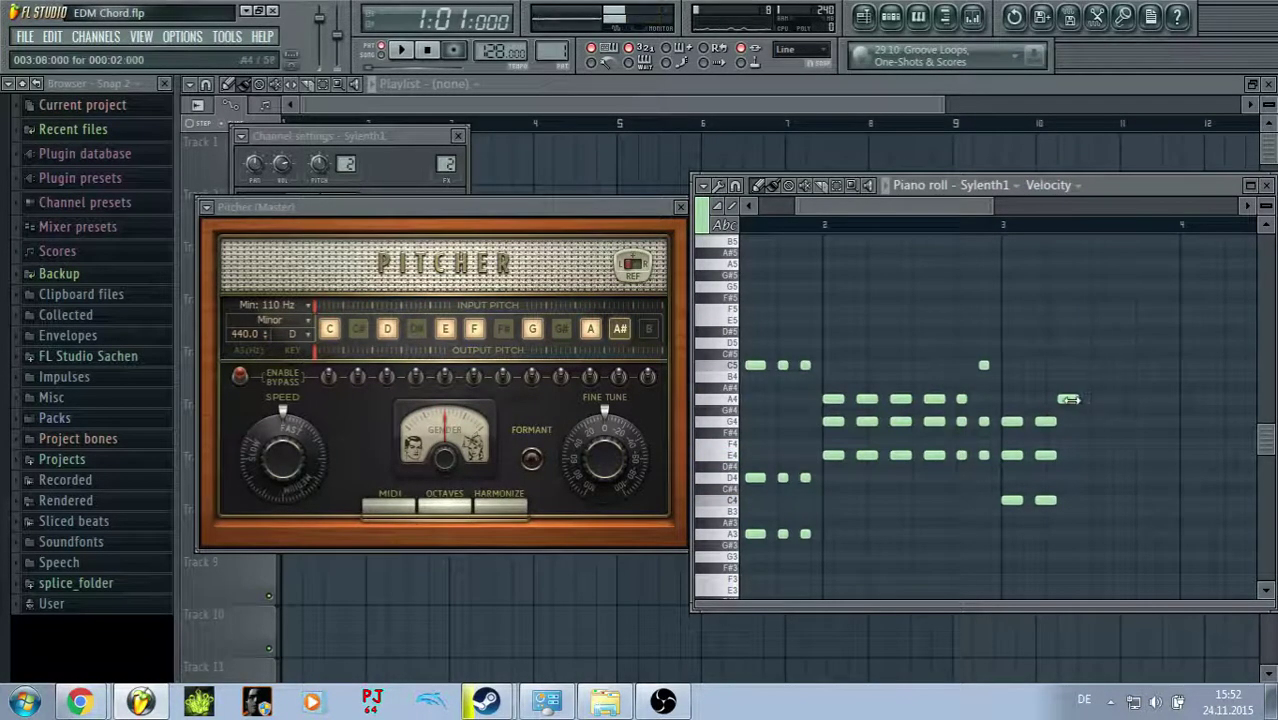
left_click_drag(1069, 399, 1077, 399)
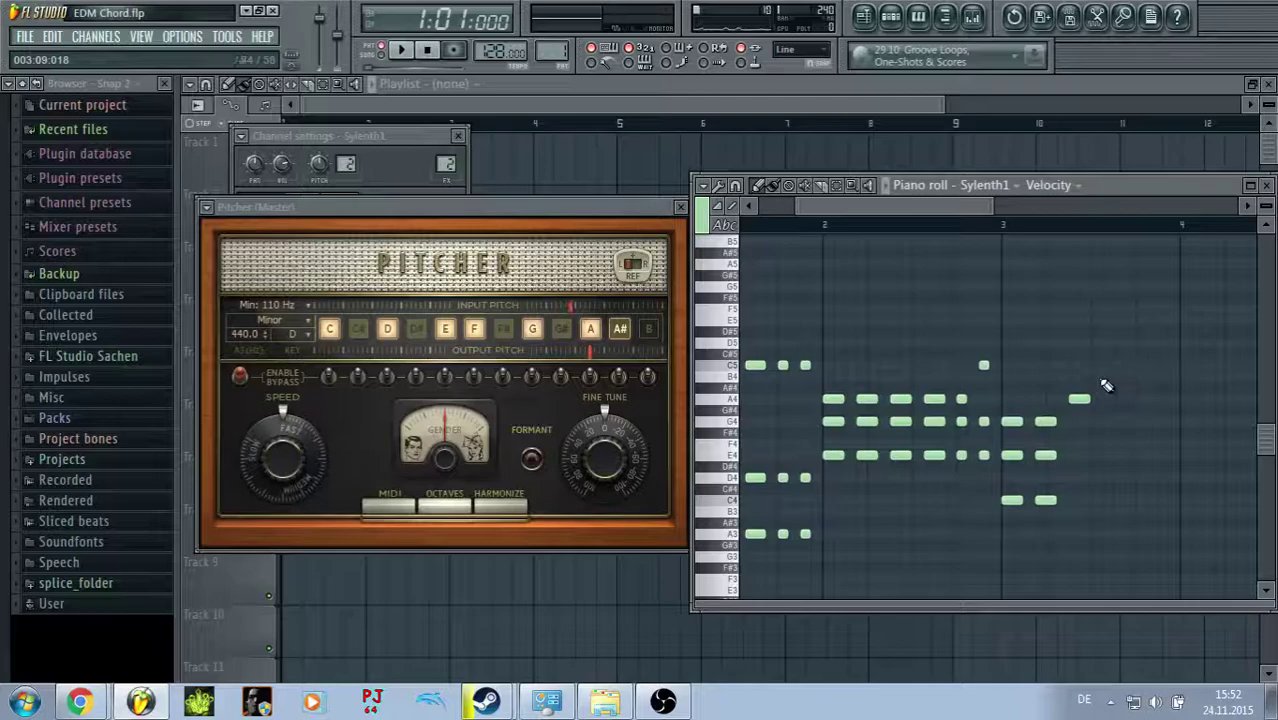
left_click(1100, 365)
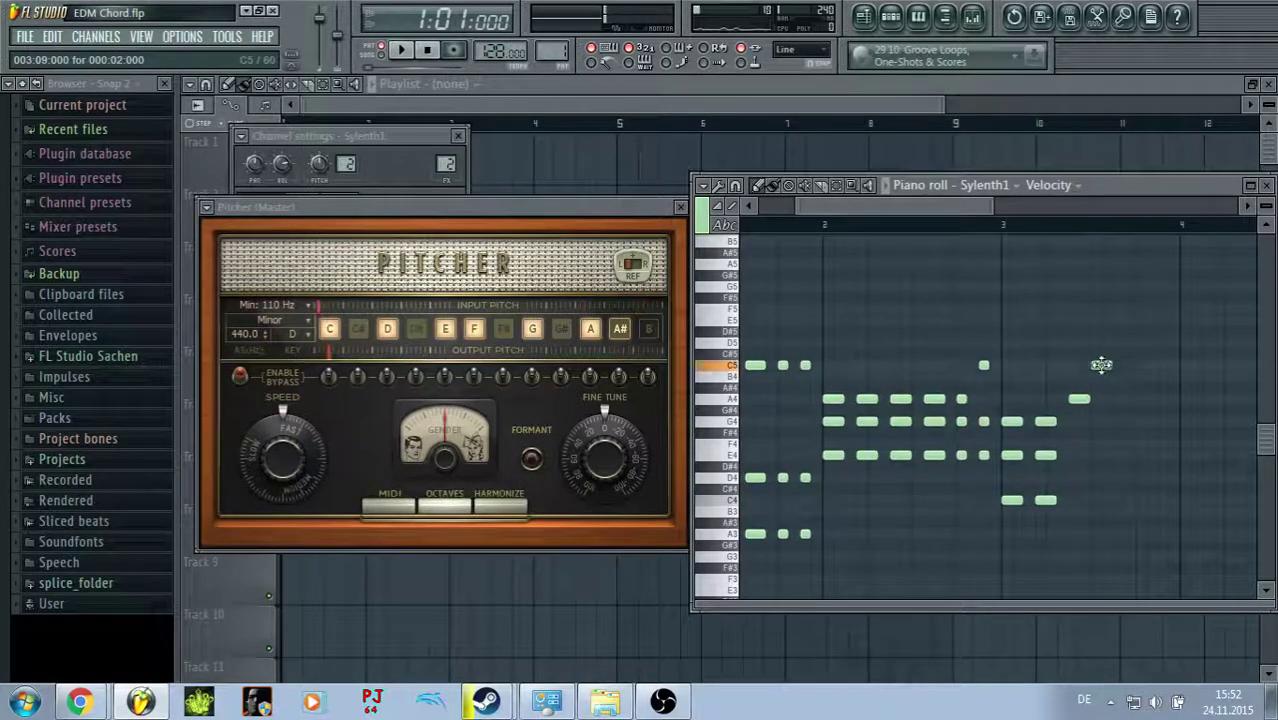
left_click(1075, 455)
left_click(1110, 456)
left_click(1077, 501)
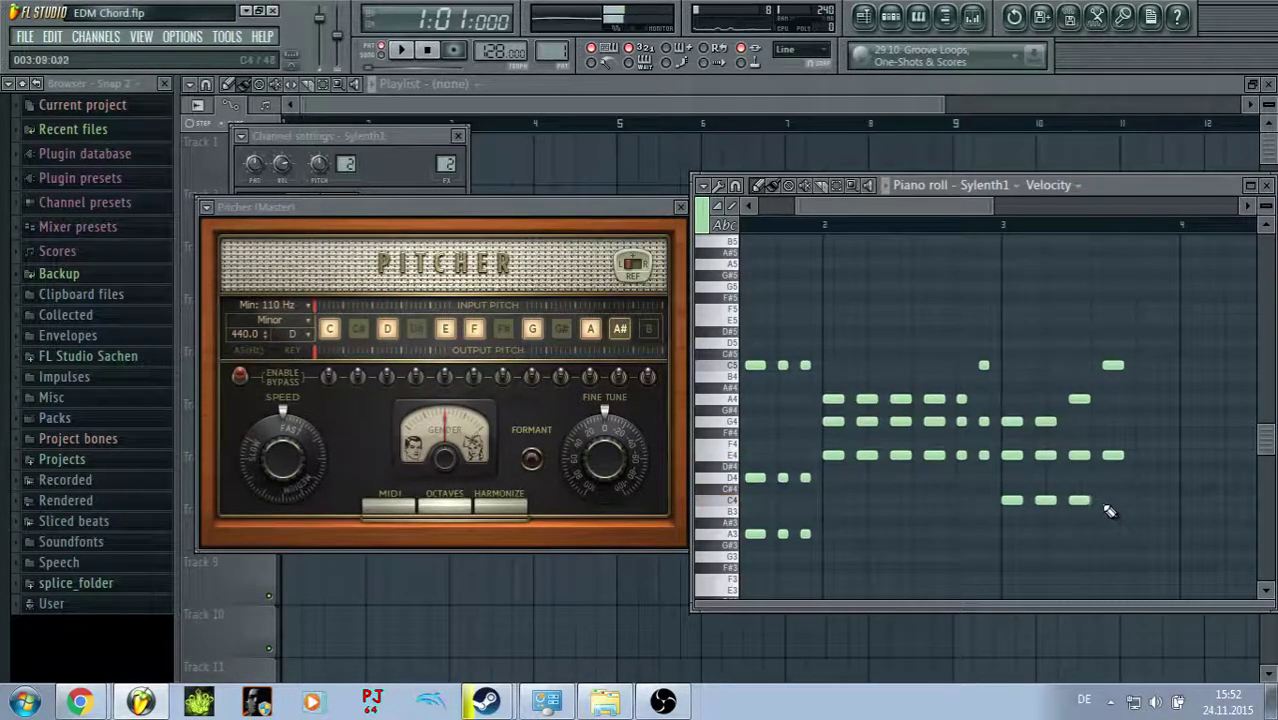
left_click(1110, 502)
key("space")
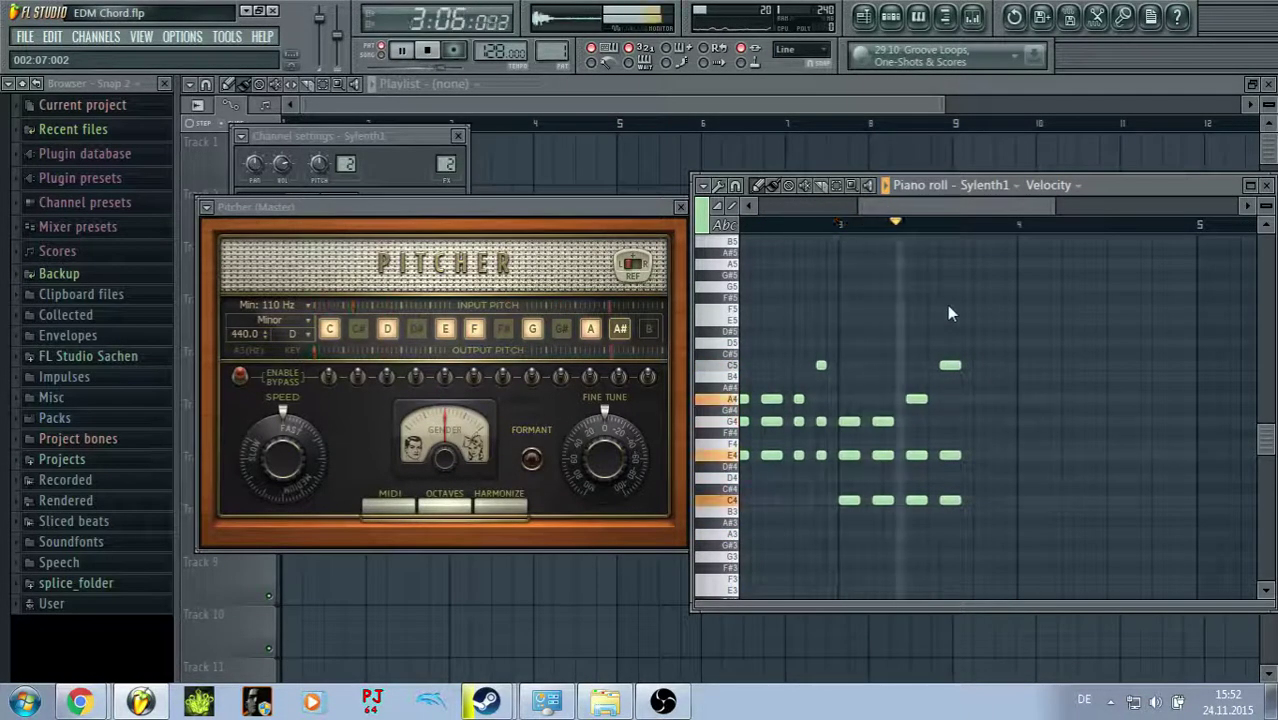
key("space")
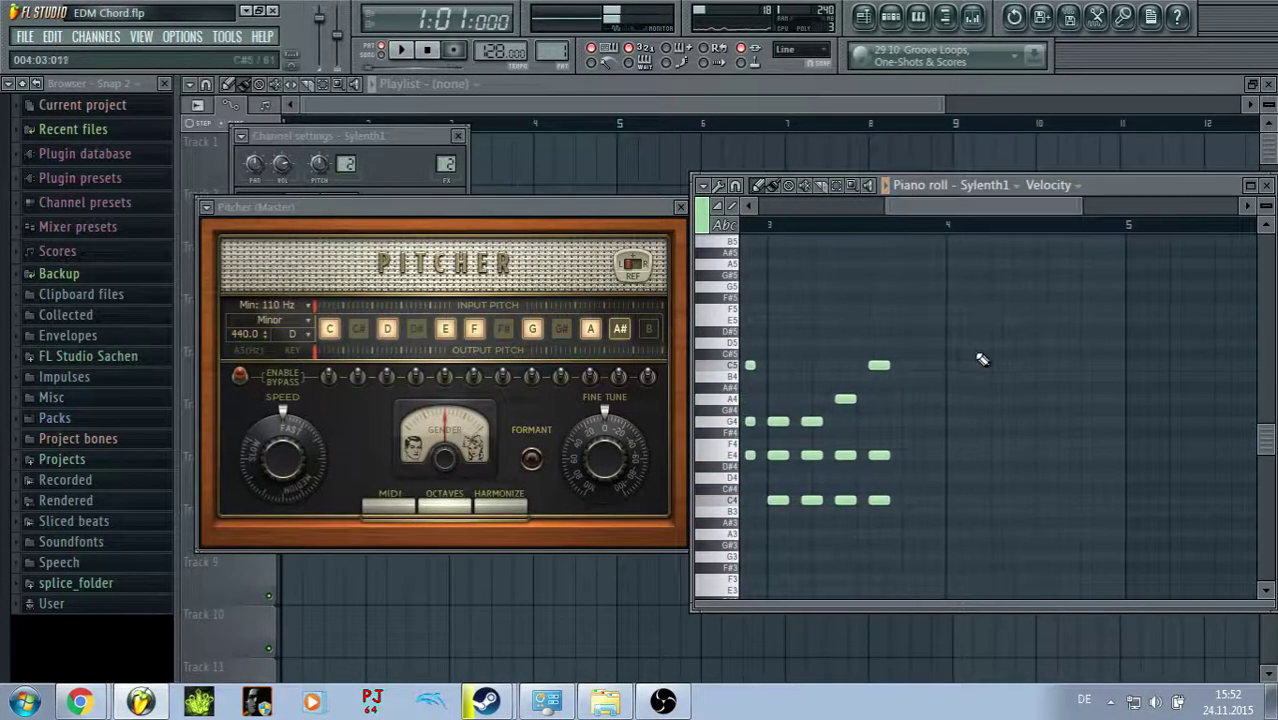
Step: Add one-step G4, E4 and C4 chords at steps 13 and 15 of bar 3 and play the pattern
left_click(911, 421)
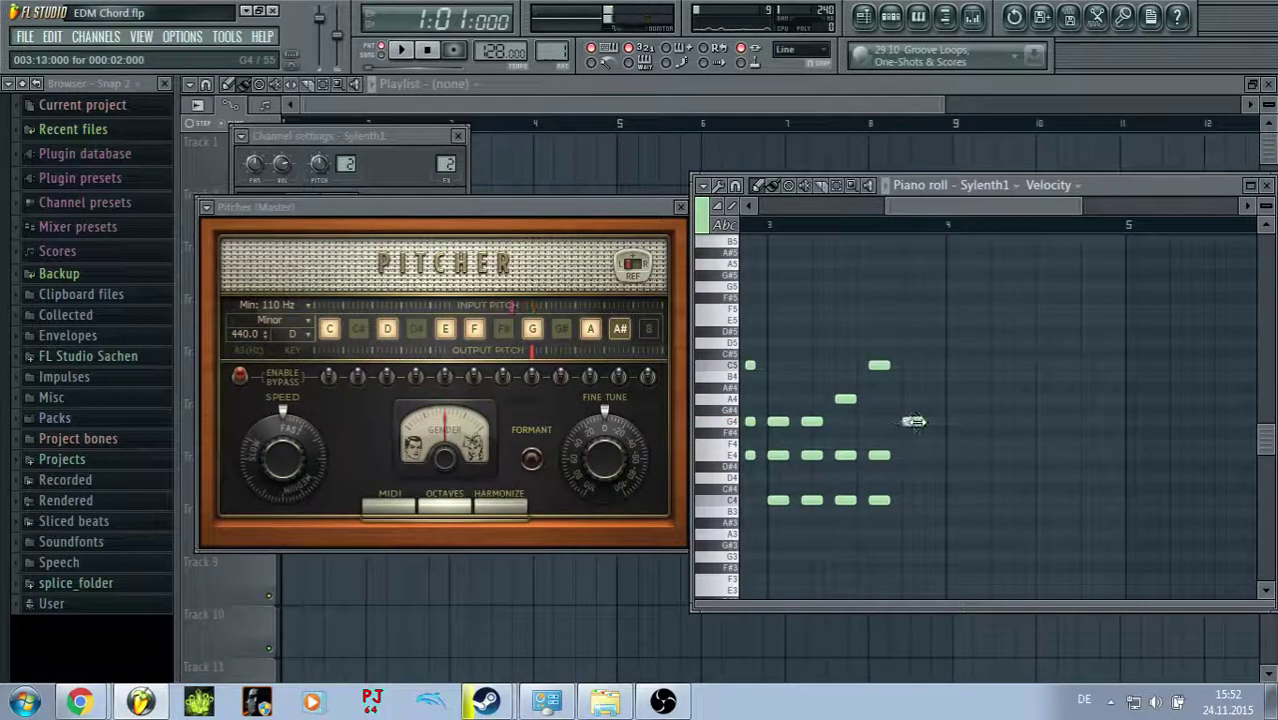
left_click(929, 422)
left_click(915, 457)
left_click(910, 501)
left_click(929, 501)
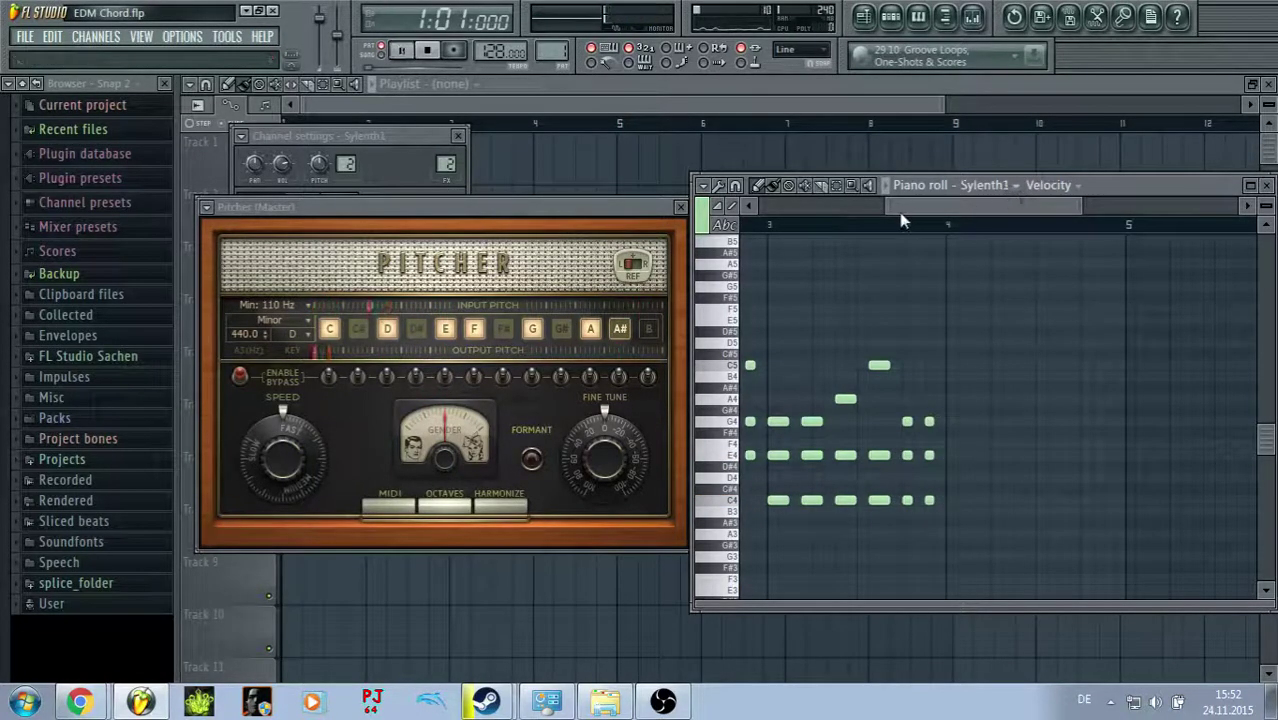
key("space")
left_click_drag(887, 212, 849, 250)
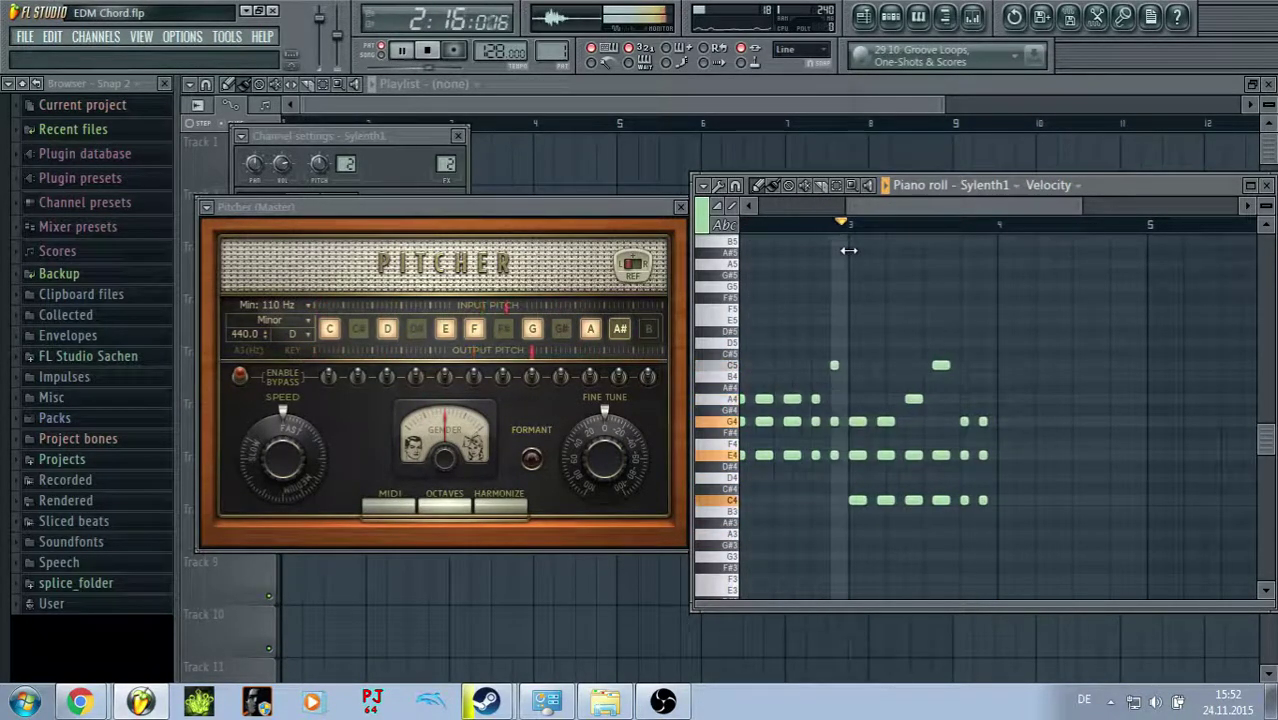
key("space")
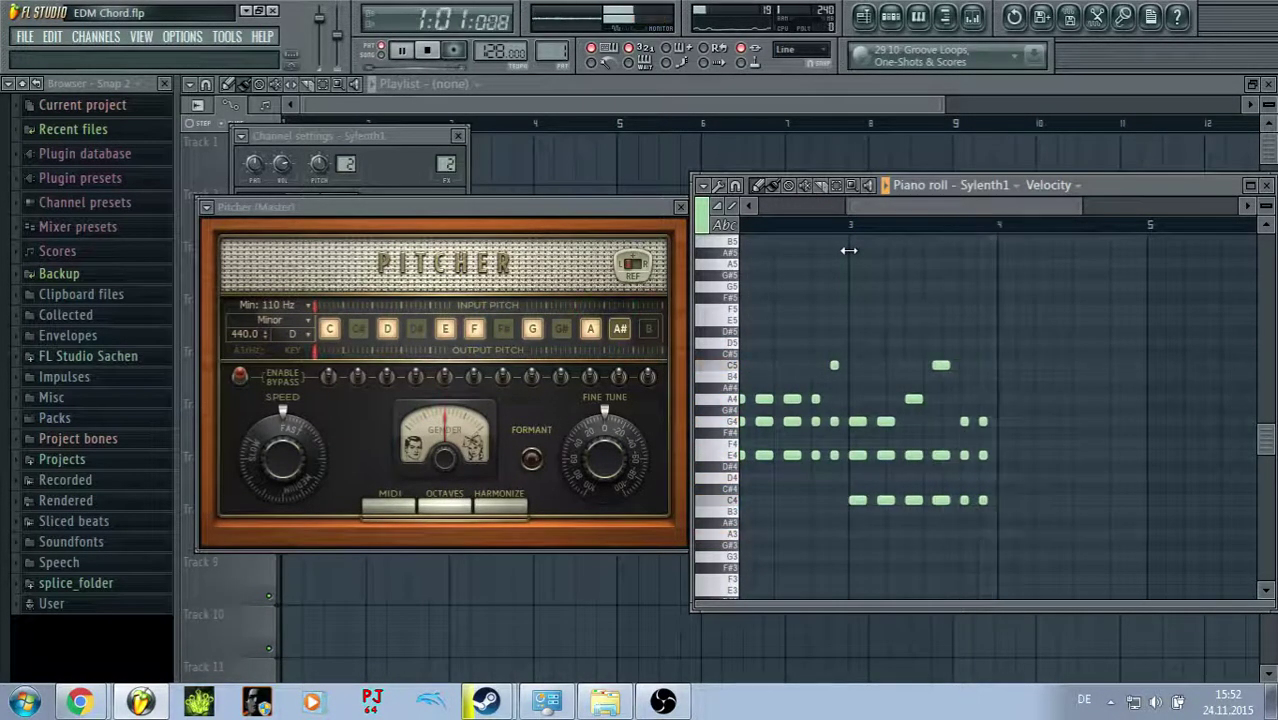
Step: Move the two-step G4 notes at steps 1 and 4 of bar 3 up to D5 and play the pattern
left_click_drag(848, 250, 833, 251)
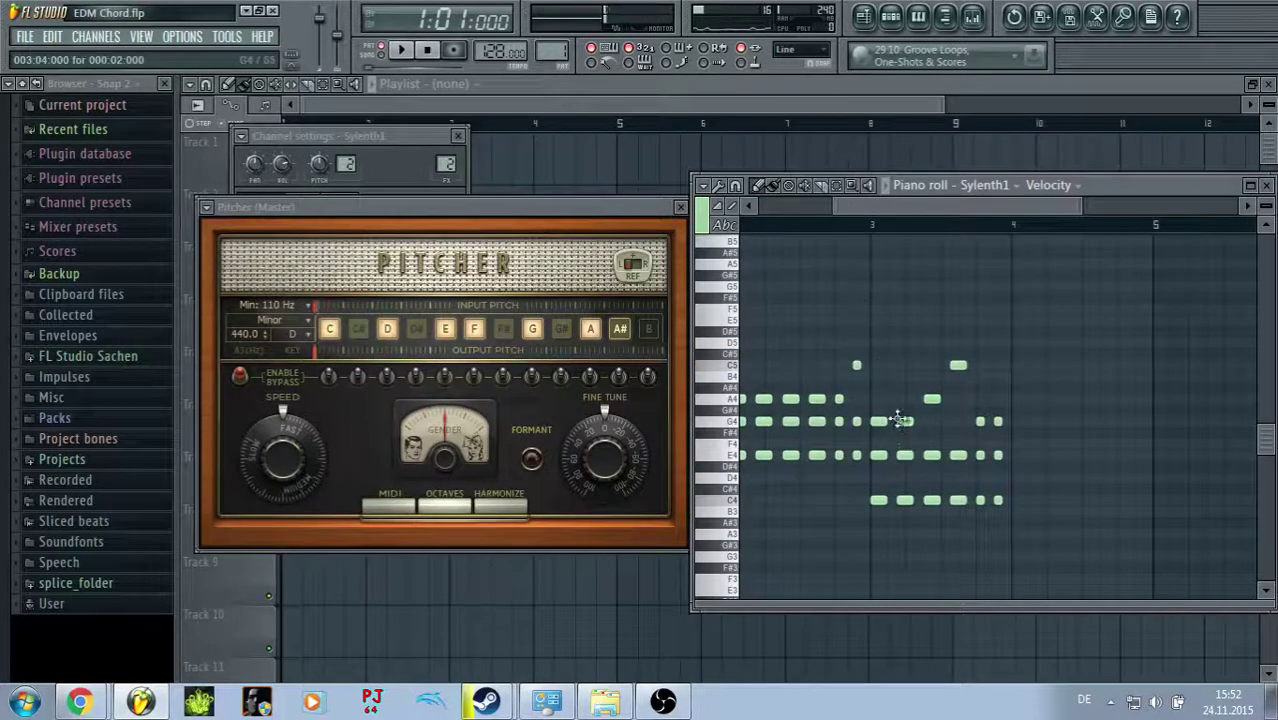
left_click_drag(913, 412, 874, 340)
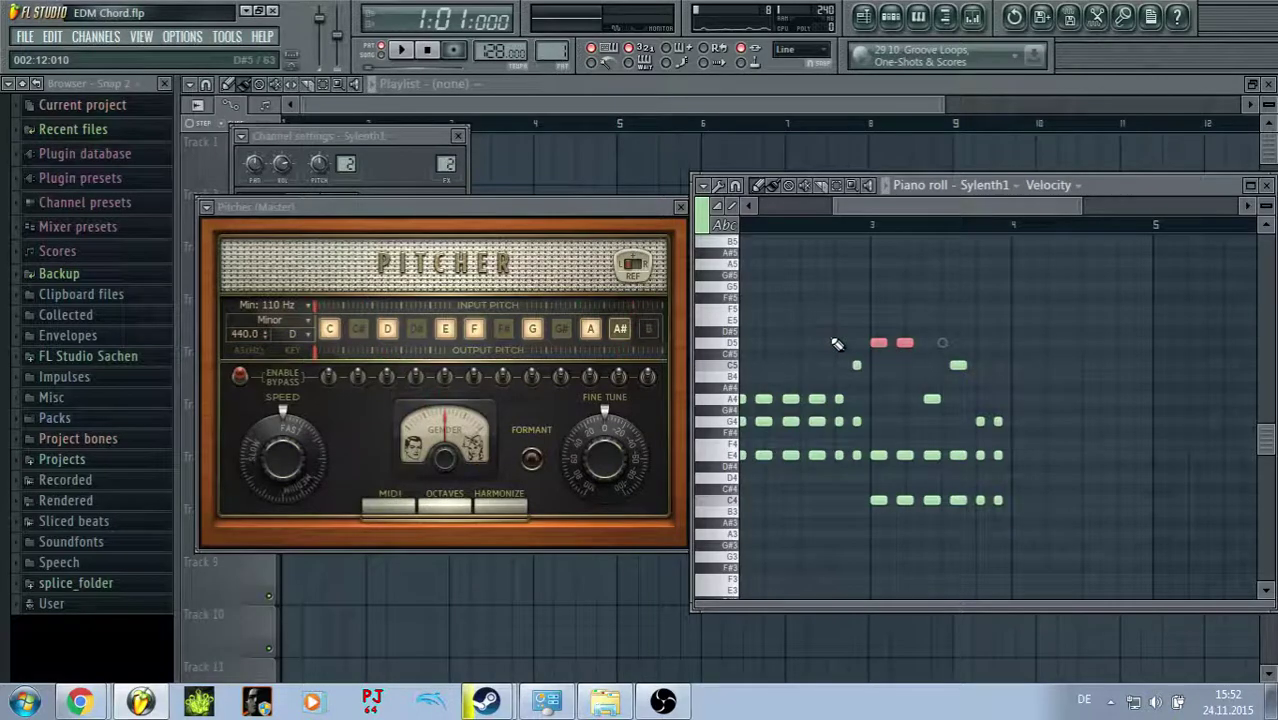
key("space")
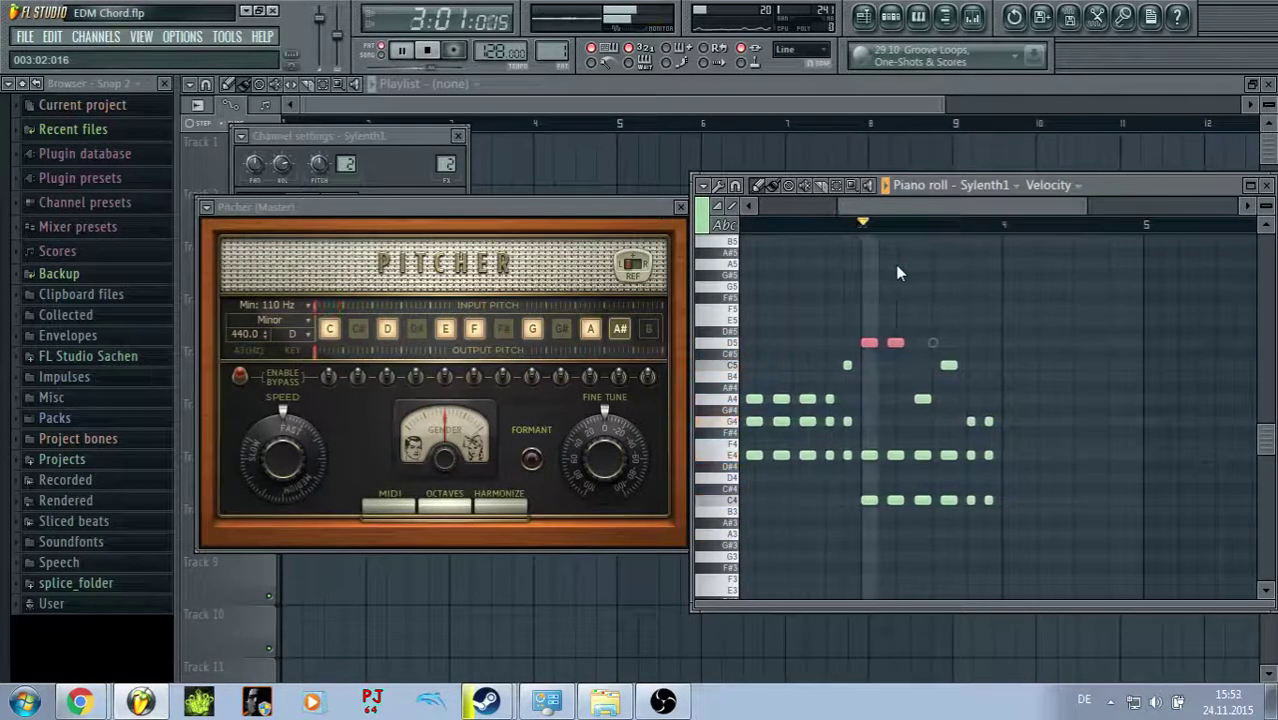
key("space")
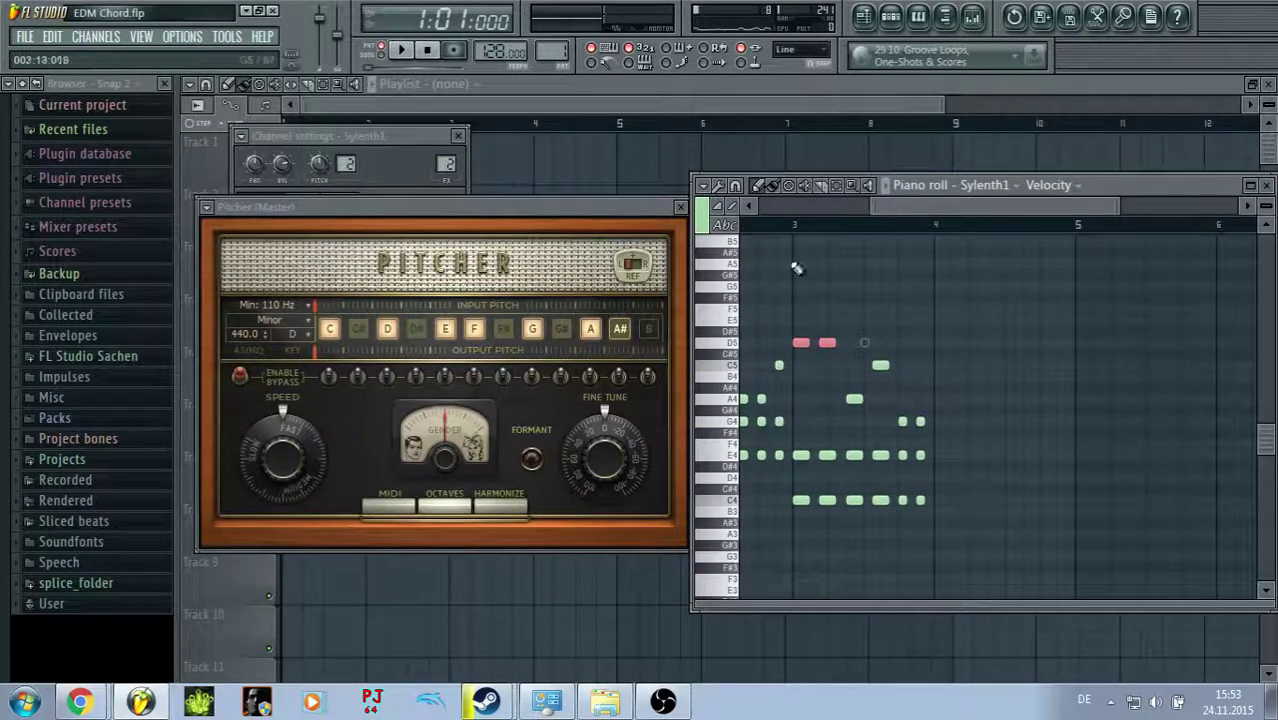
left_click_drag(950, 212, 958, 214)
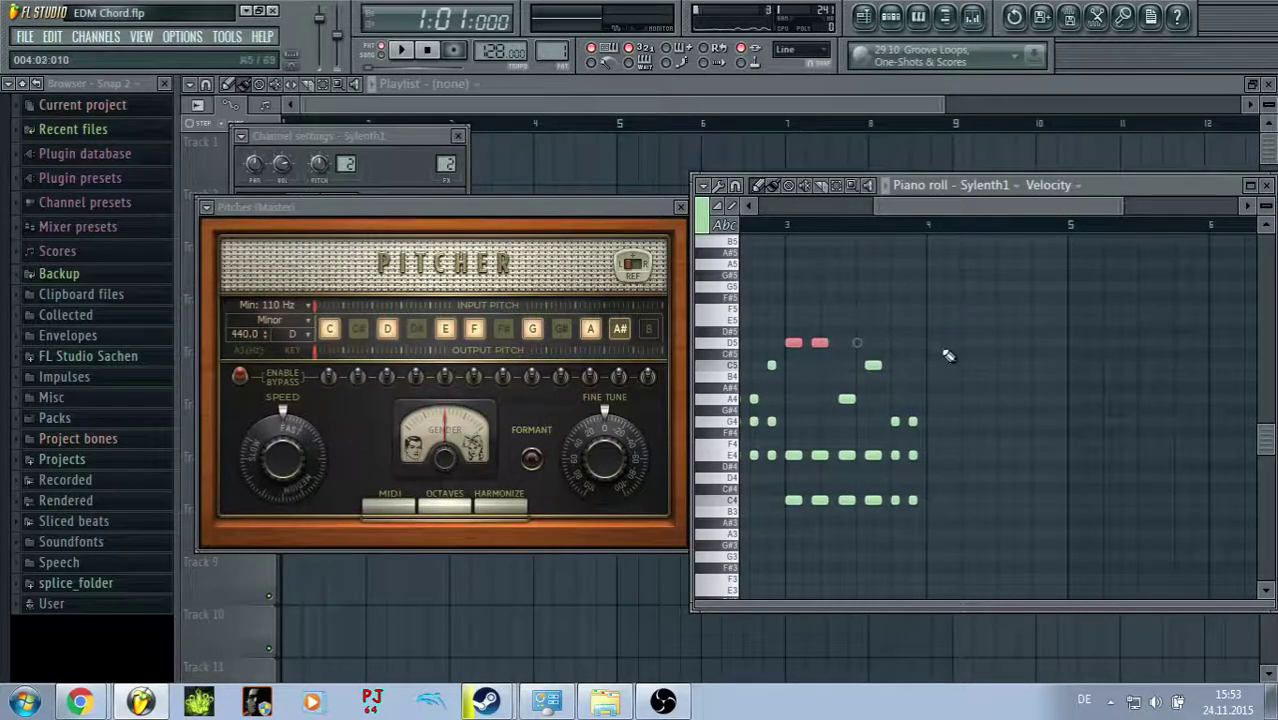
key("space")
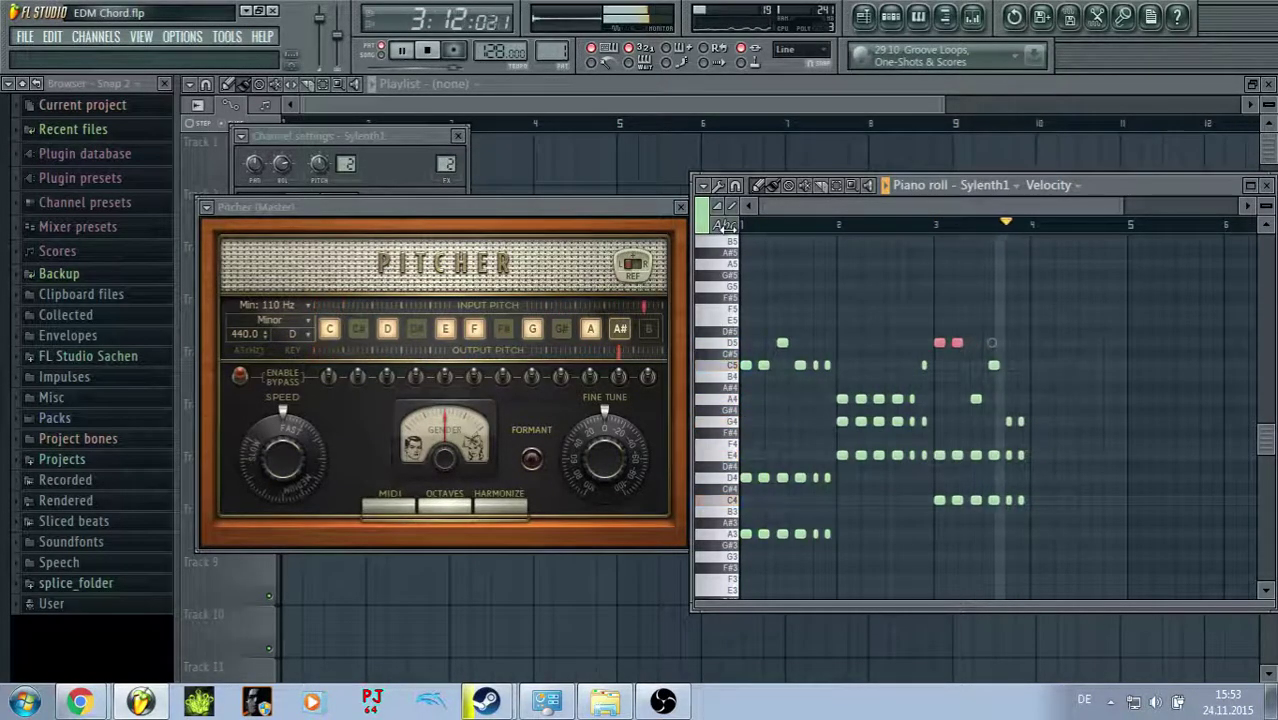
key("space")
Step: Place C5 notes in bar 4, two steps long at steps 1, 4, 7 and 10 and one step long at steps 13 and 15
left_click_drag(728, 228, 932, 276)
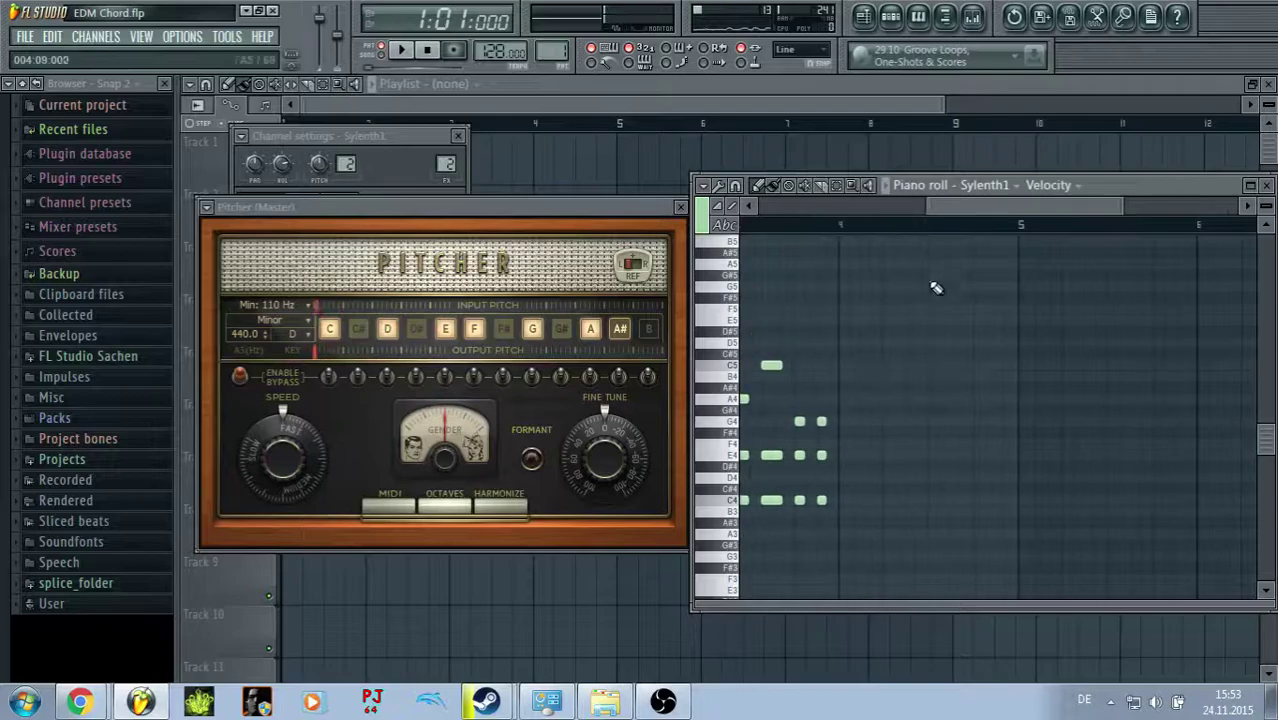
left_click(845, 367)
left_click(880, 367)
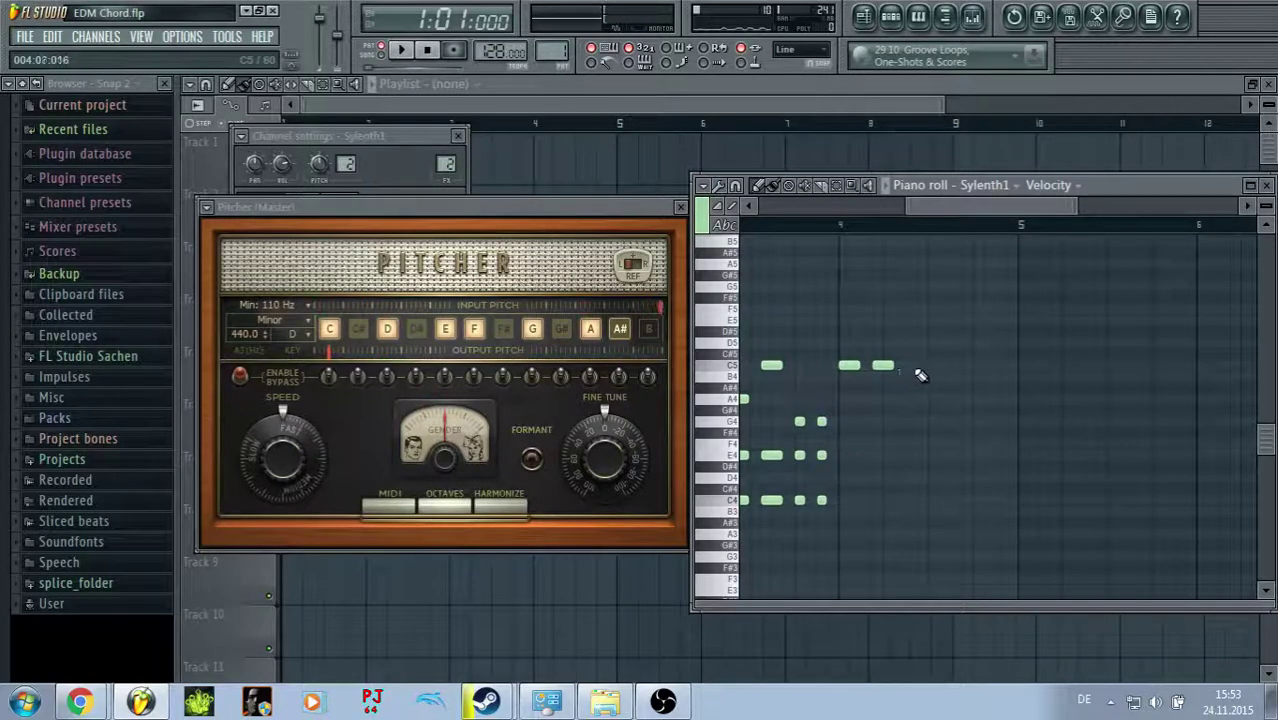
left_click(916, 366)
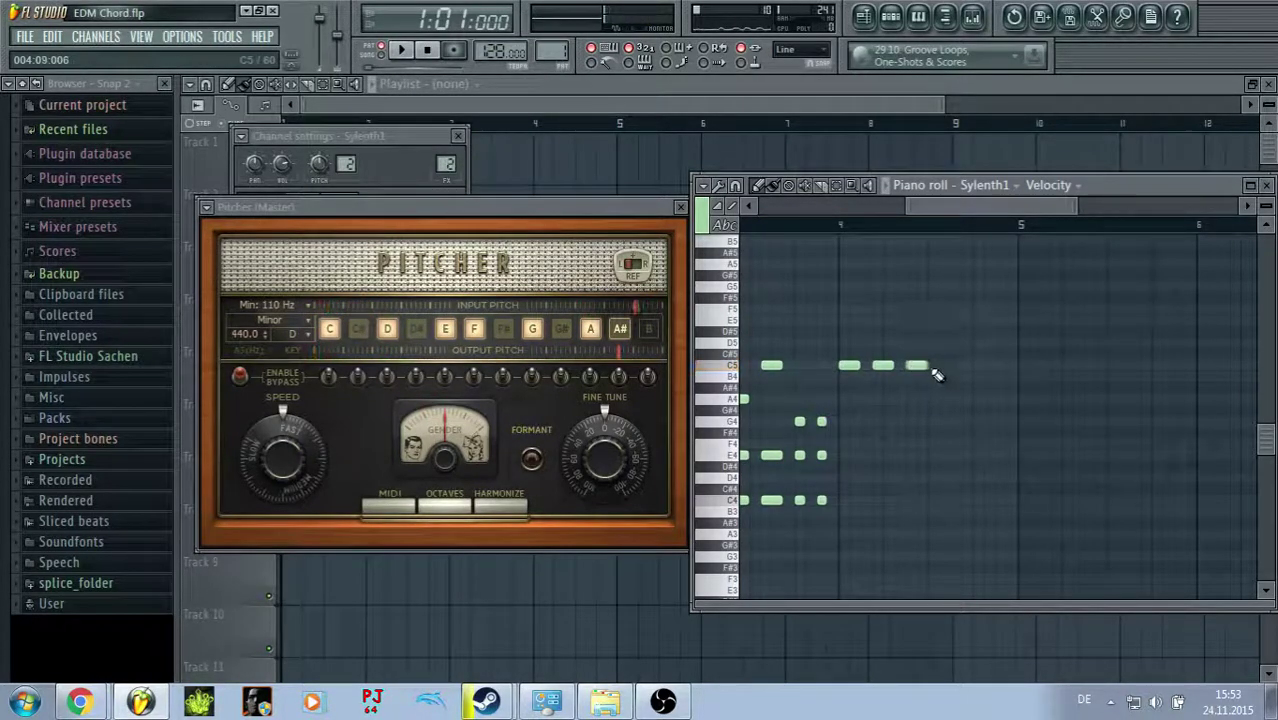
left_click(948, 367)
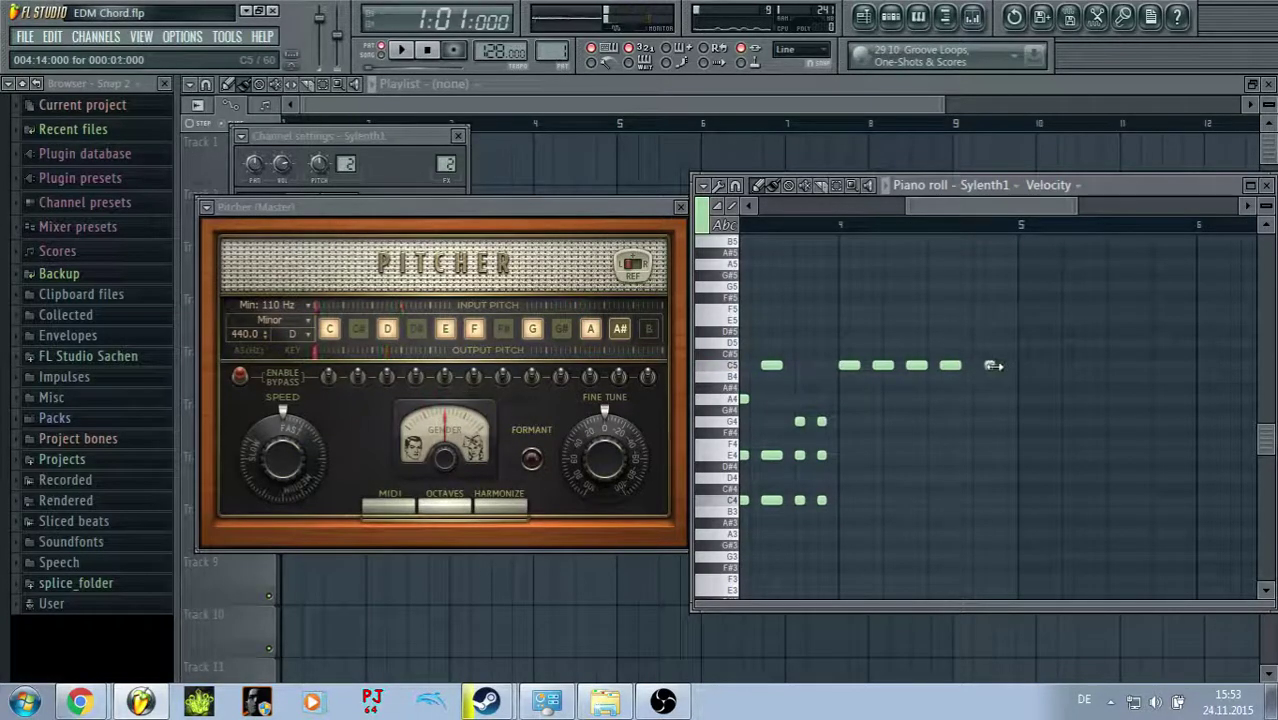
left_click(978, 366)
left_click(1000, 366)
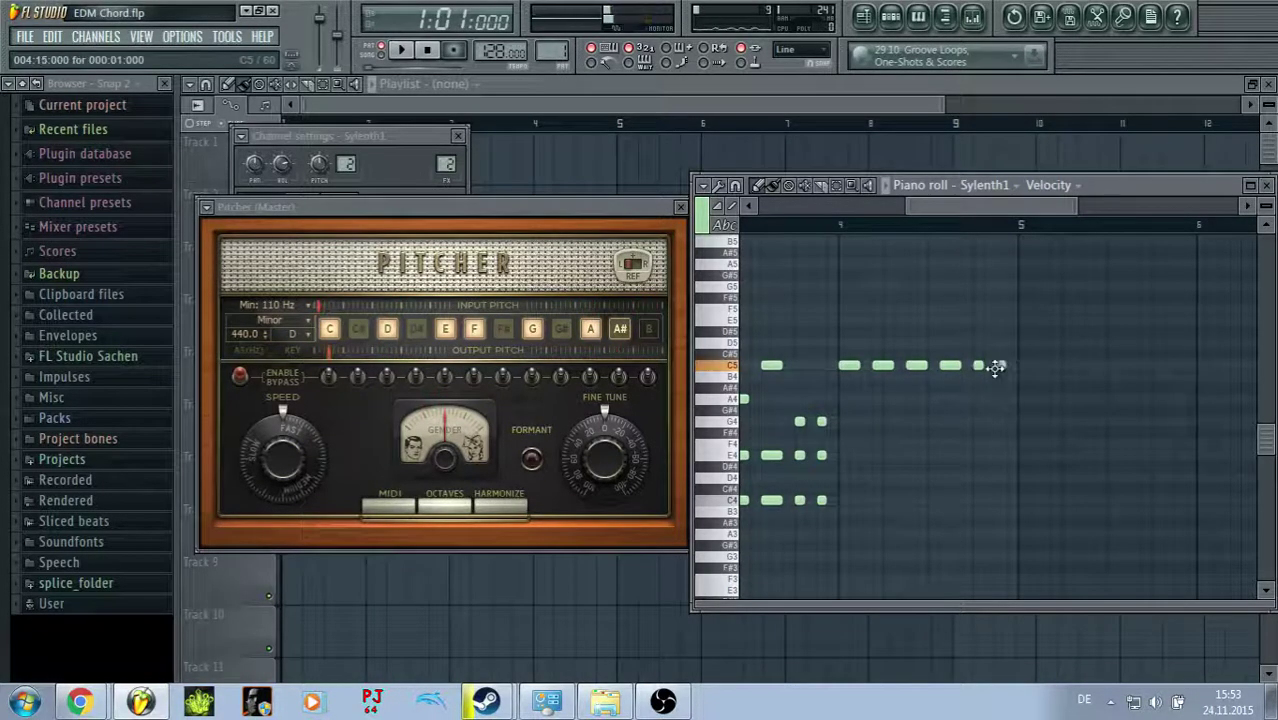
Step: Add a matching-length A4 note below every C5 note in bar 4 and raise the third C5 note to D5
left_click_drag(1030, 341, 845, 383)
left_click(899, 363)
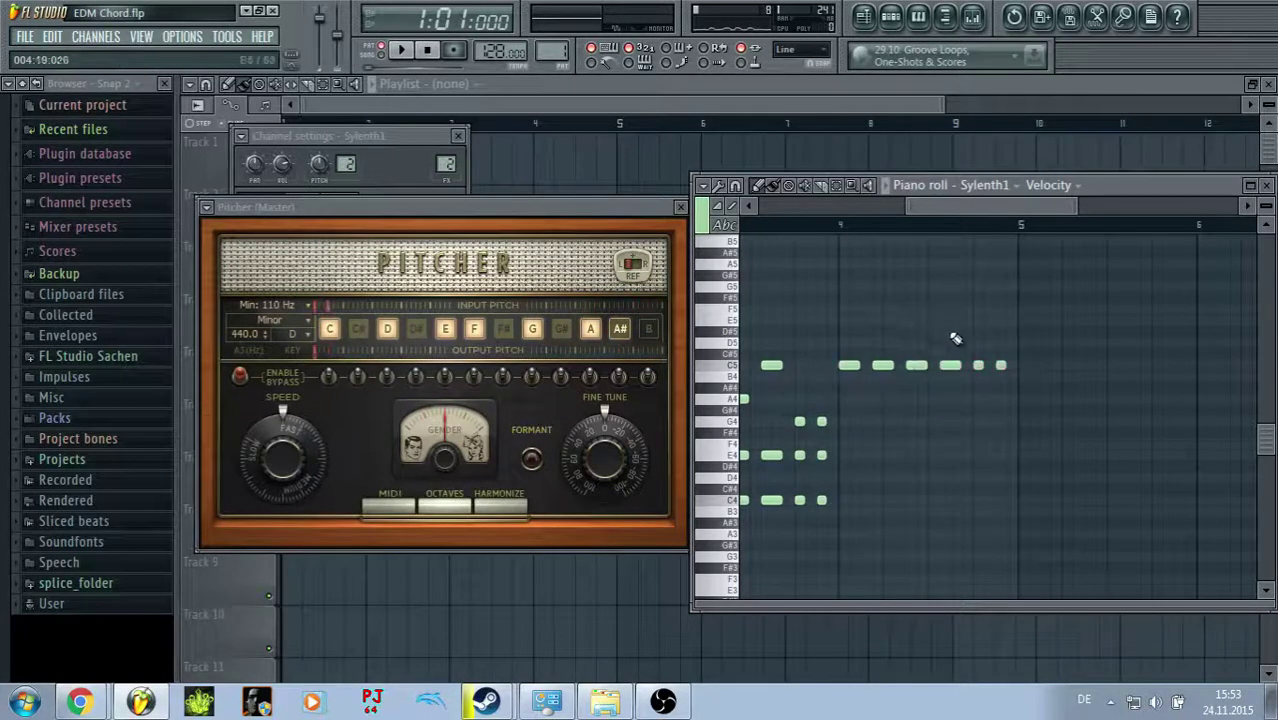
left_click(850, 365)
left_click(849, 399)
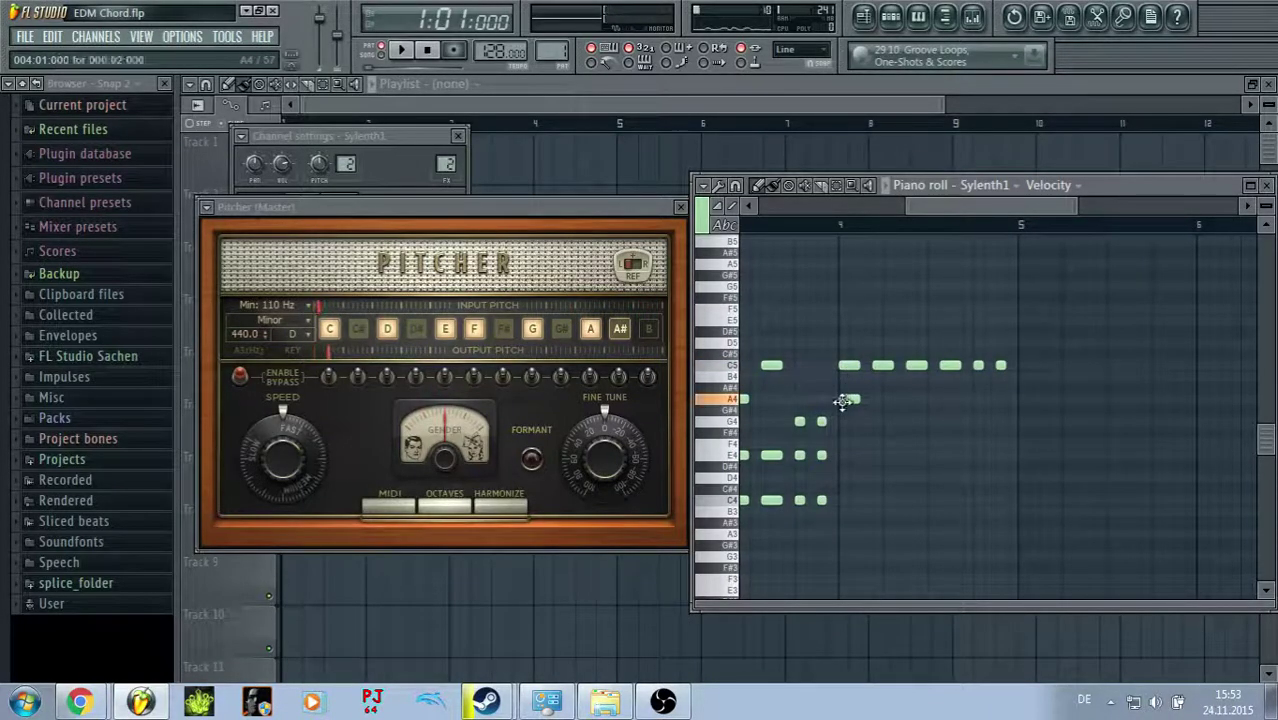
left_click(883, 399)
left_click(908, 399)
left_click(948, 399)
left_click(976, 367)
left_click(1000, 399)
left_click(976, 399)
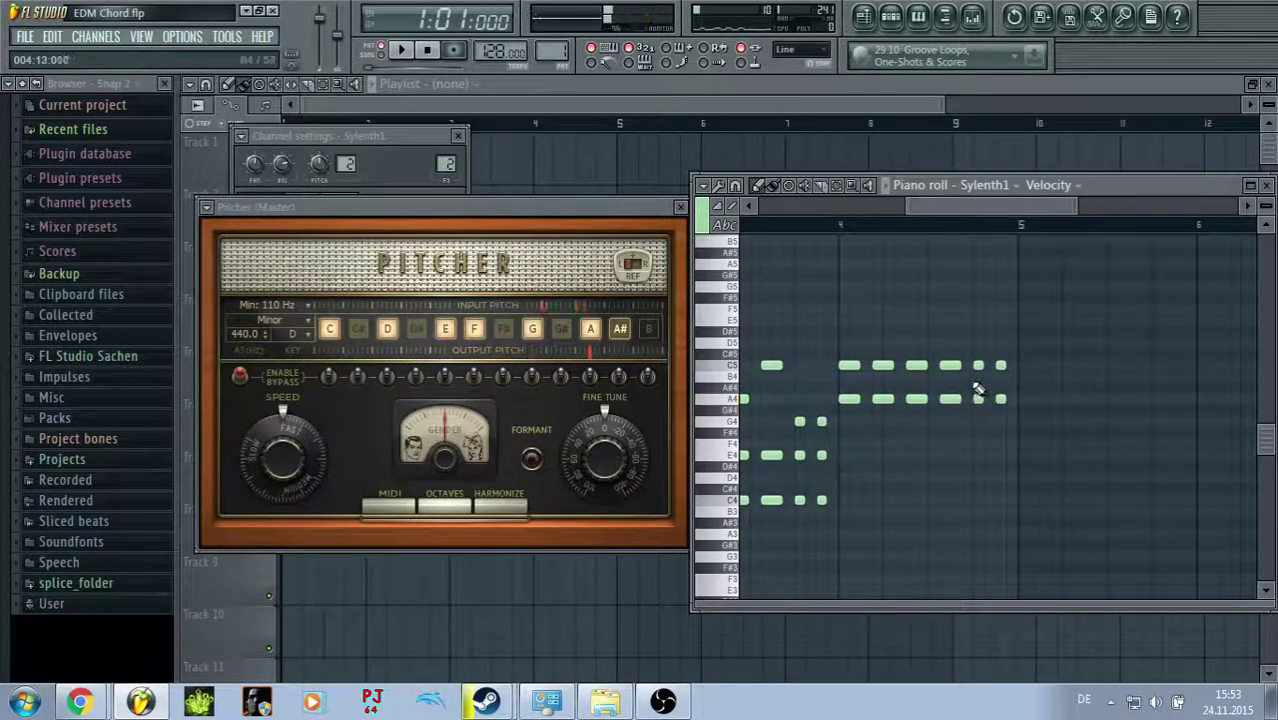
left_click_drag(911, 369, 916, 343)
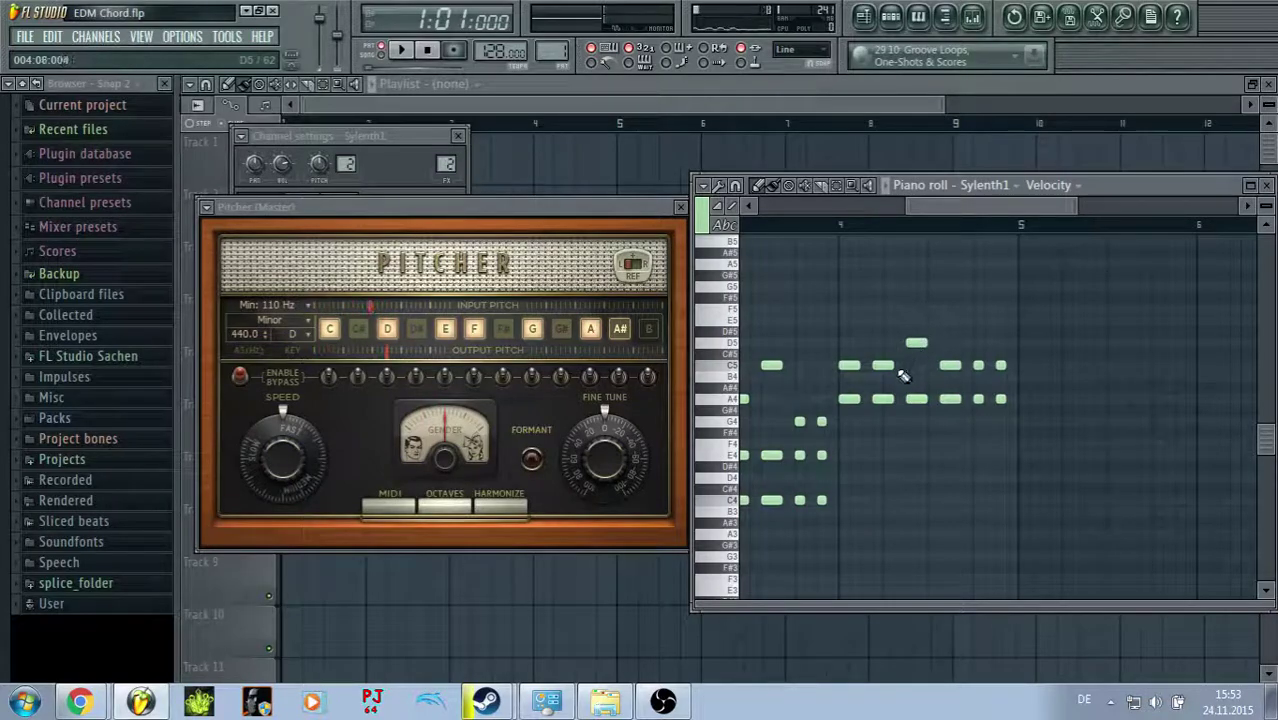
Step: Add a matching-length D4 note below each of the six chords in bar 4 and play the pattern
left_click(849, 476)
left_click(879, 480)
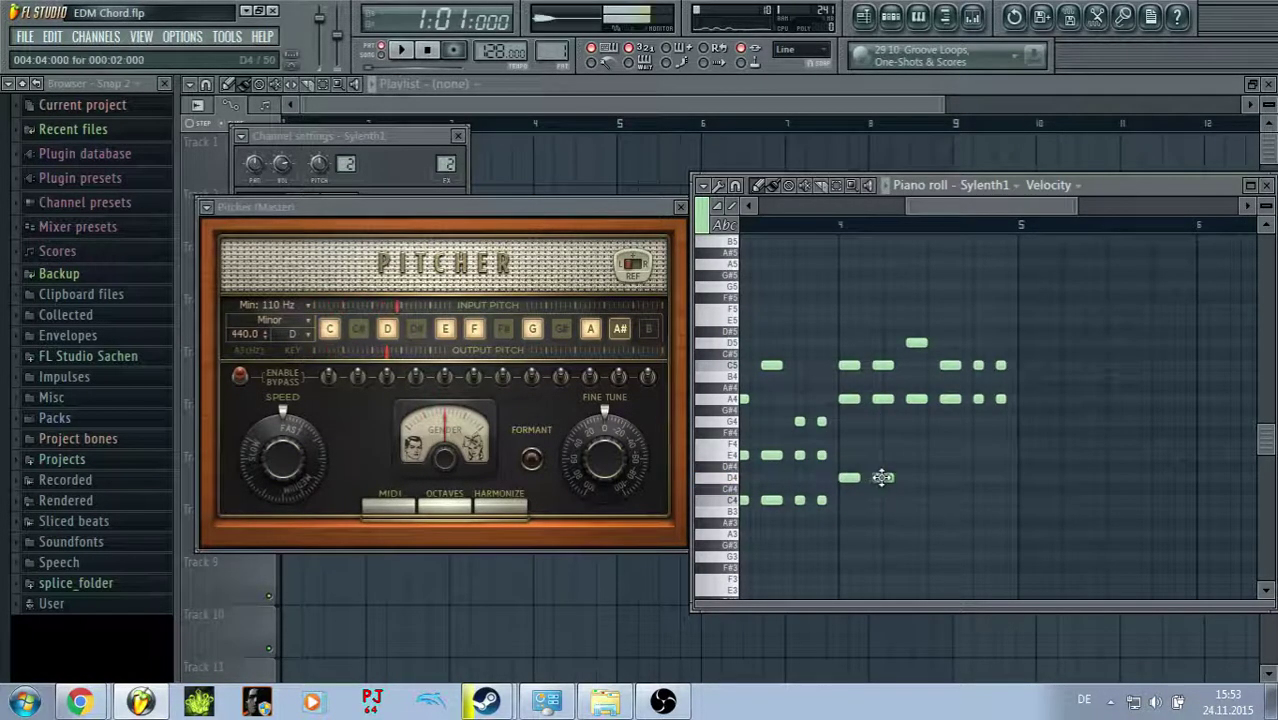
left_click(914, 480)
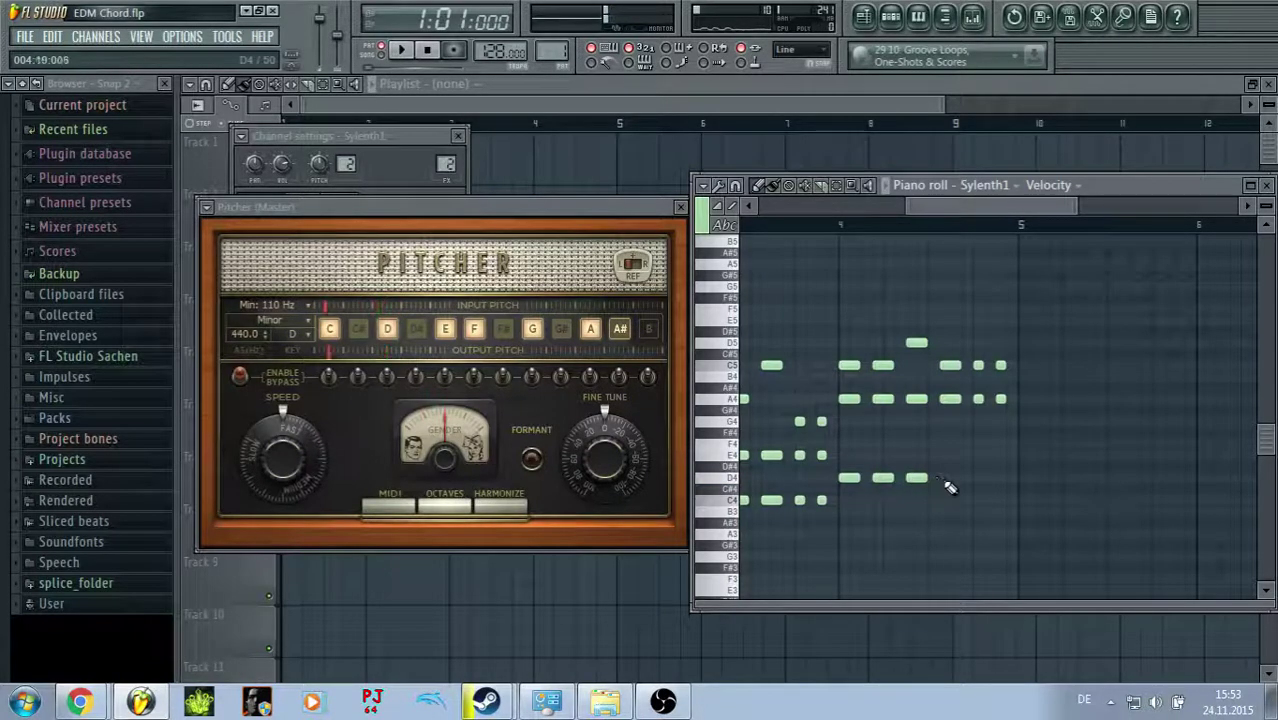
left_click(955, 479)
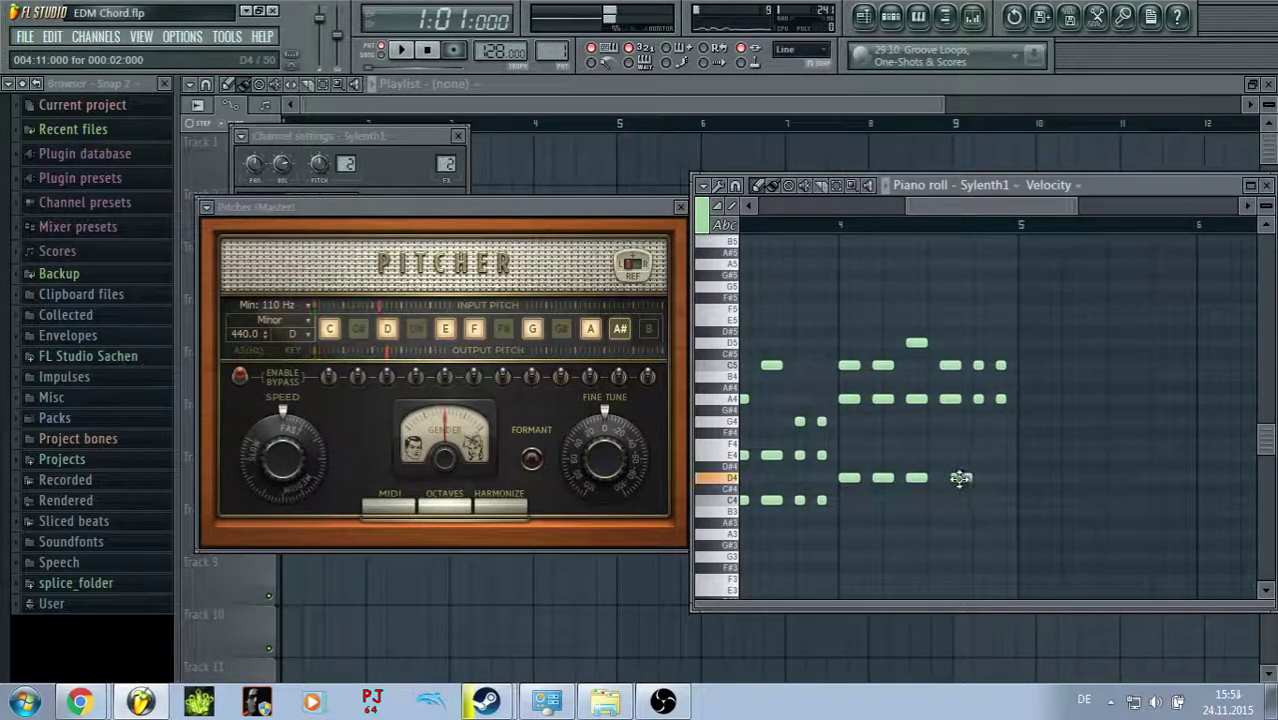
left_click(978, 478)
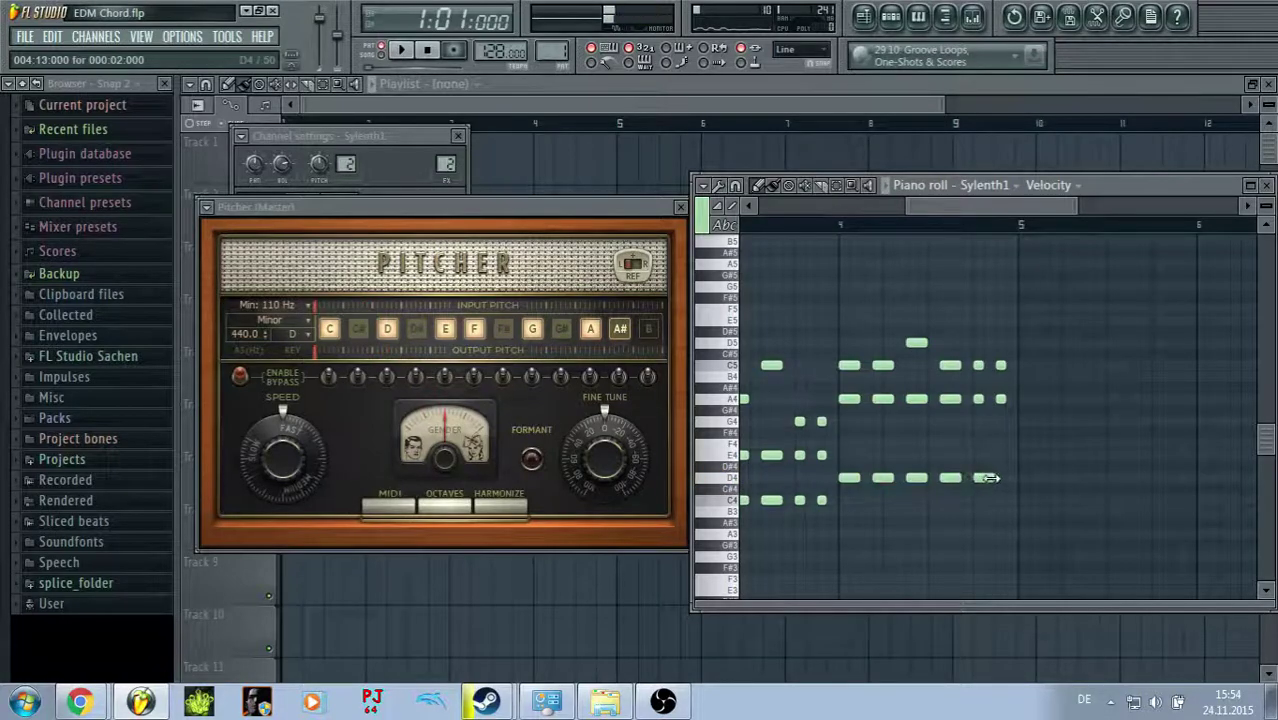
left_click(1000, 478)
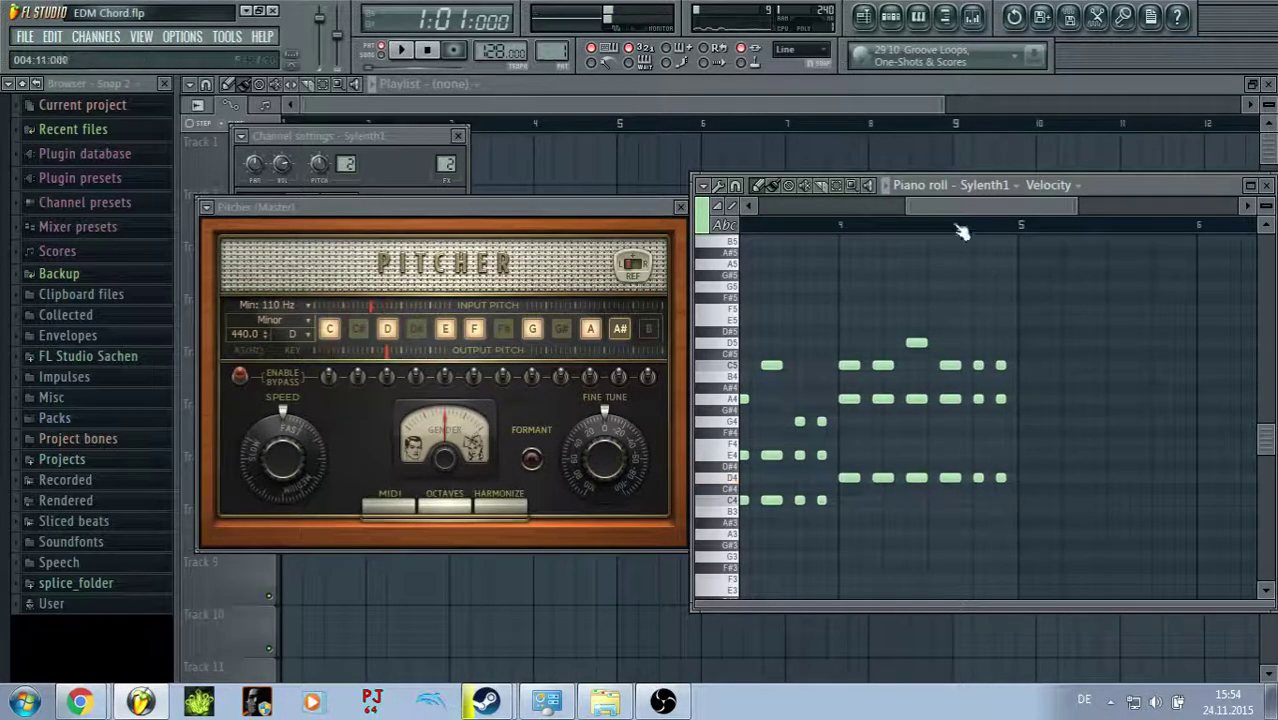
left_click_drag(908, 210, 758, 210)
key("space")
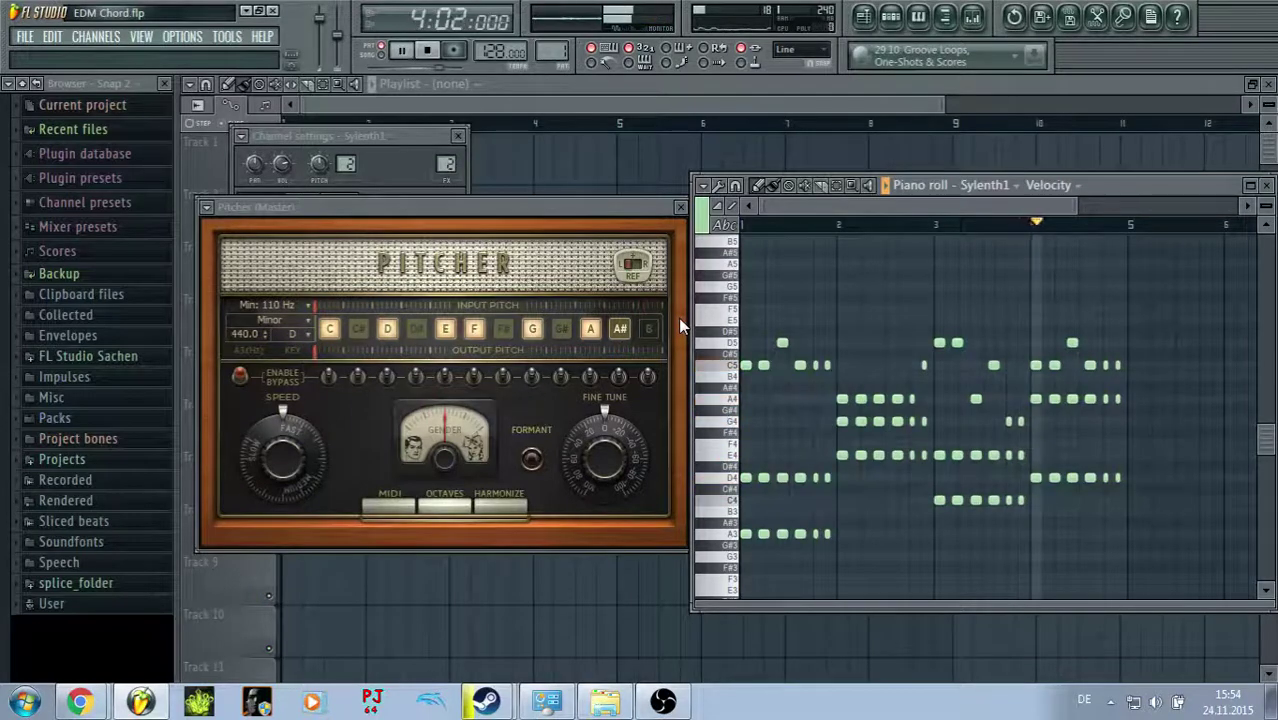
key("space")
Step: Try the third top note of bar 4 at A#4 and play the pattern
left_click_drag(1077, 204, 979, 371)
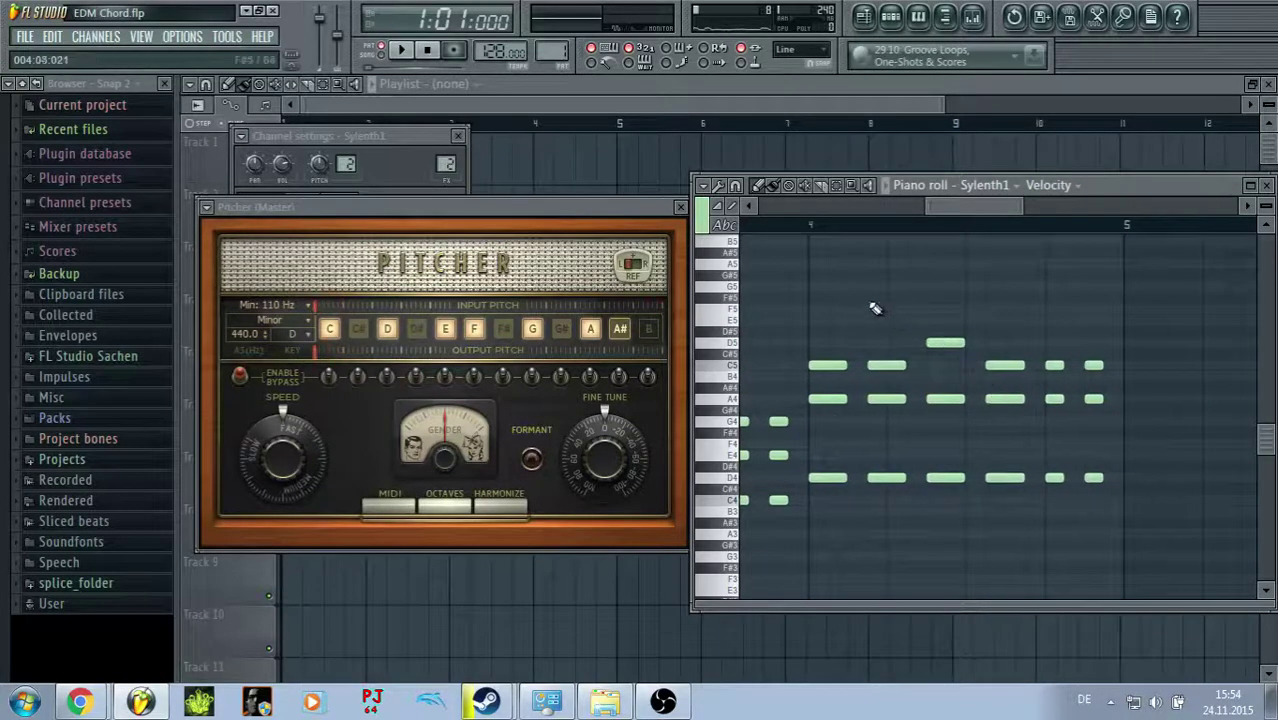
key("y")
left_click_drag(816, 279, 922, 386)
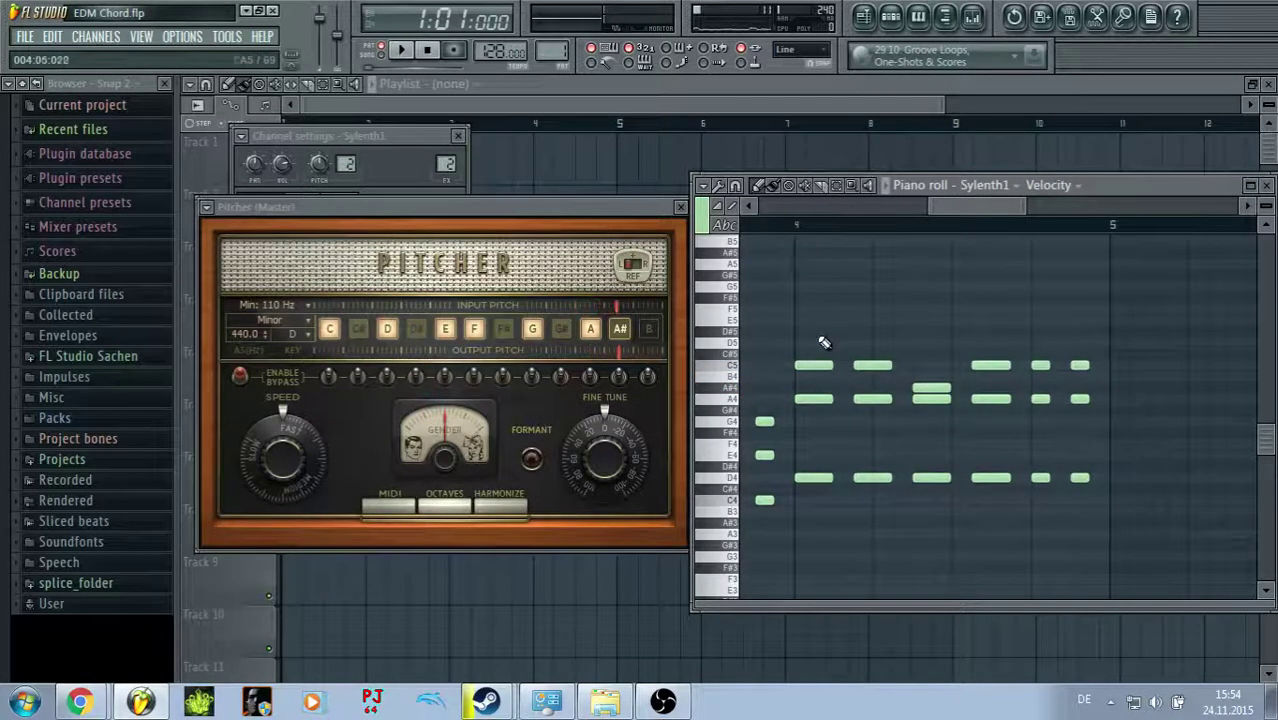
left_click_drag(1102, 344, 818, 388)
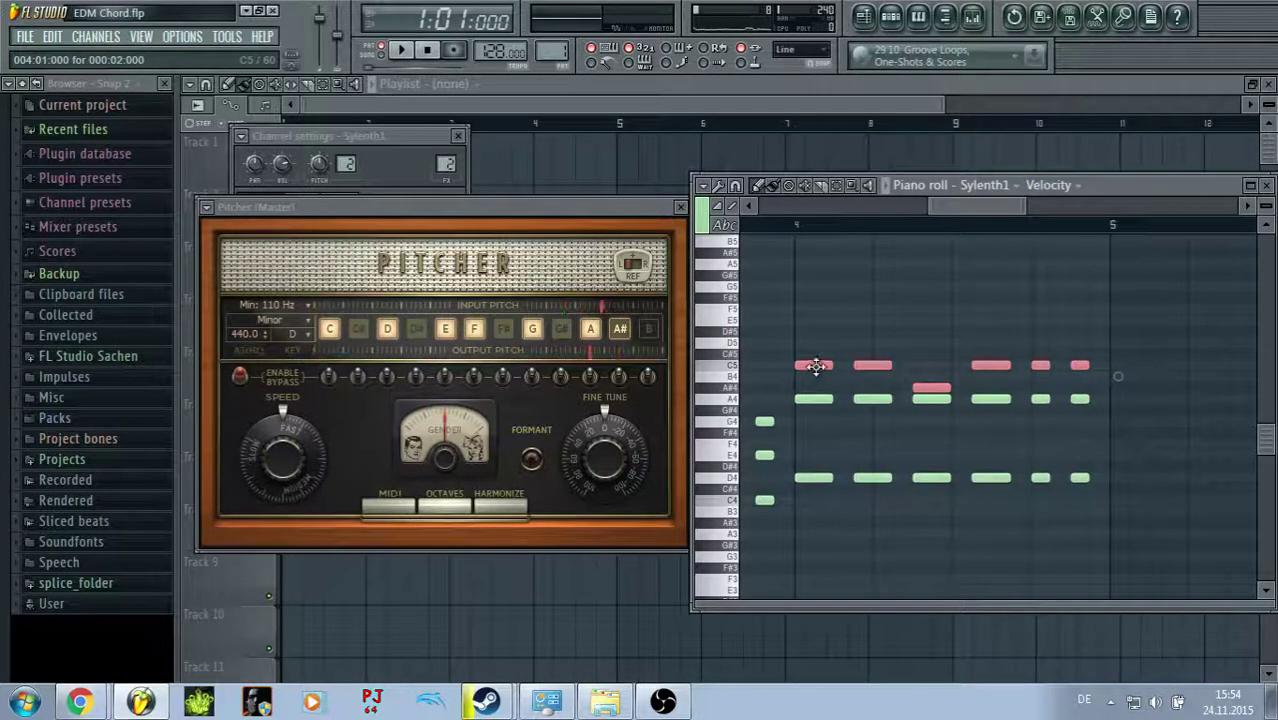
key("space")
left_click_drag(928, 205, 841, 251)
left_click_drag(841, 251, 889, 256)
left_click(953, 283, "ctrl")
key("space")
Step: Set the third top note of bar 4 to C5, move all A4 notes in that bar down to G4, and play the pattern
left_click_drag(1021, 384, 1021, 365)
left_click_drag(1148, 395, 935, 424)
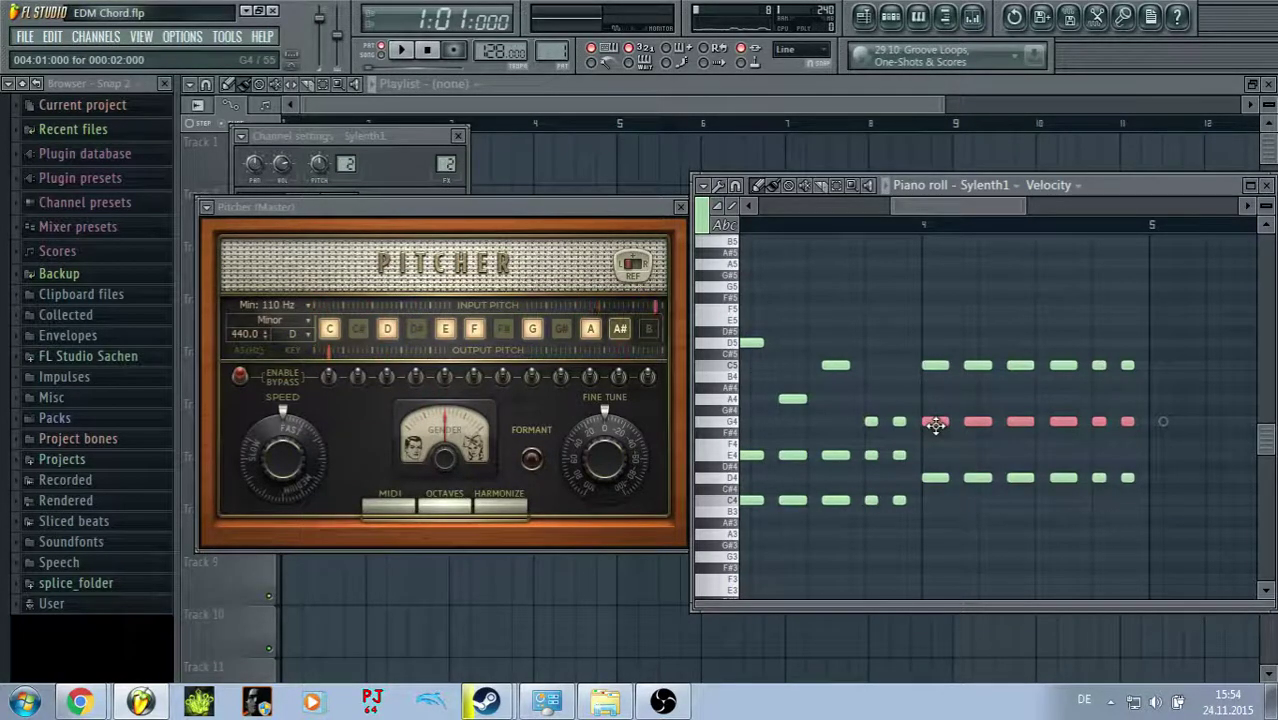
key("space")
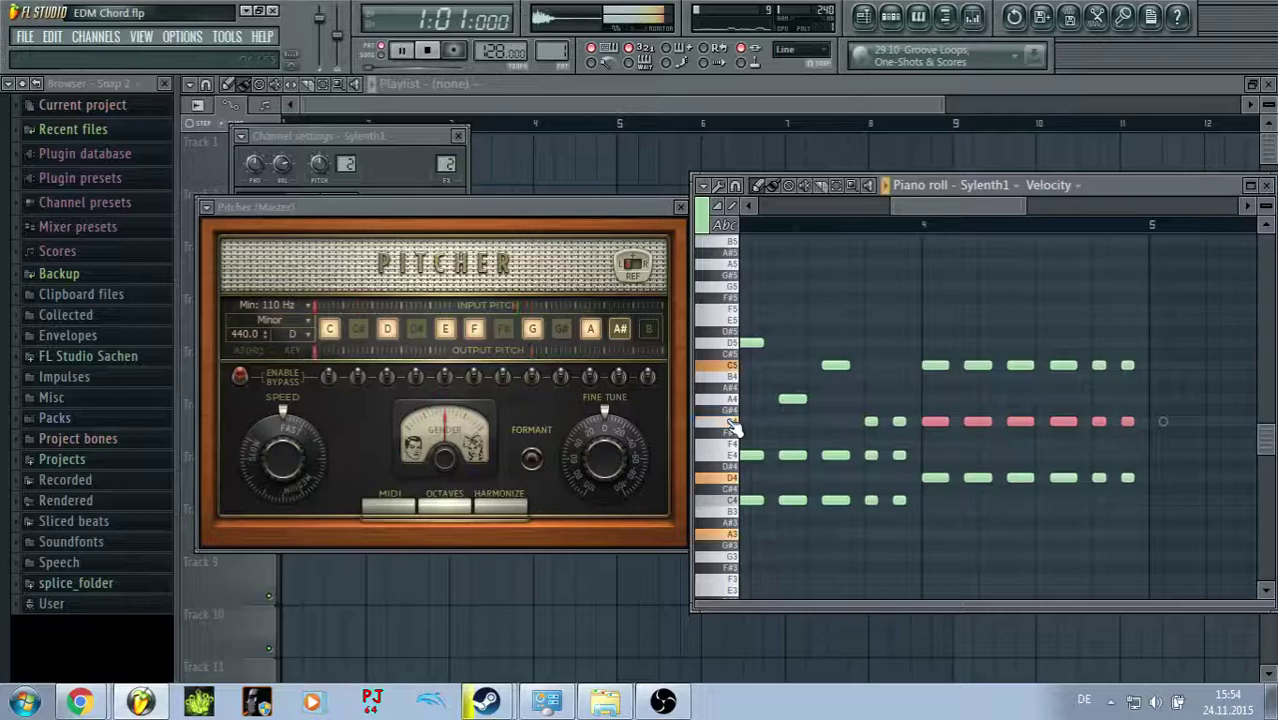
left_click_drag(958, 208, 895, 233)
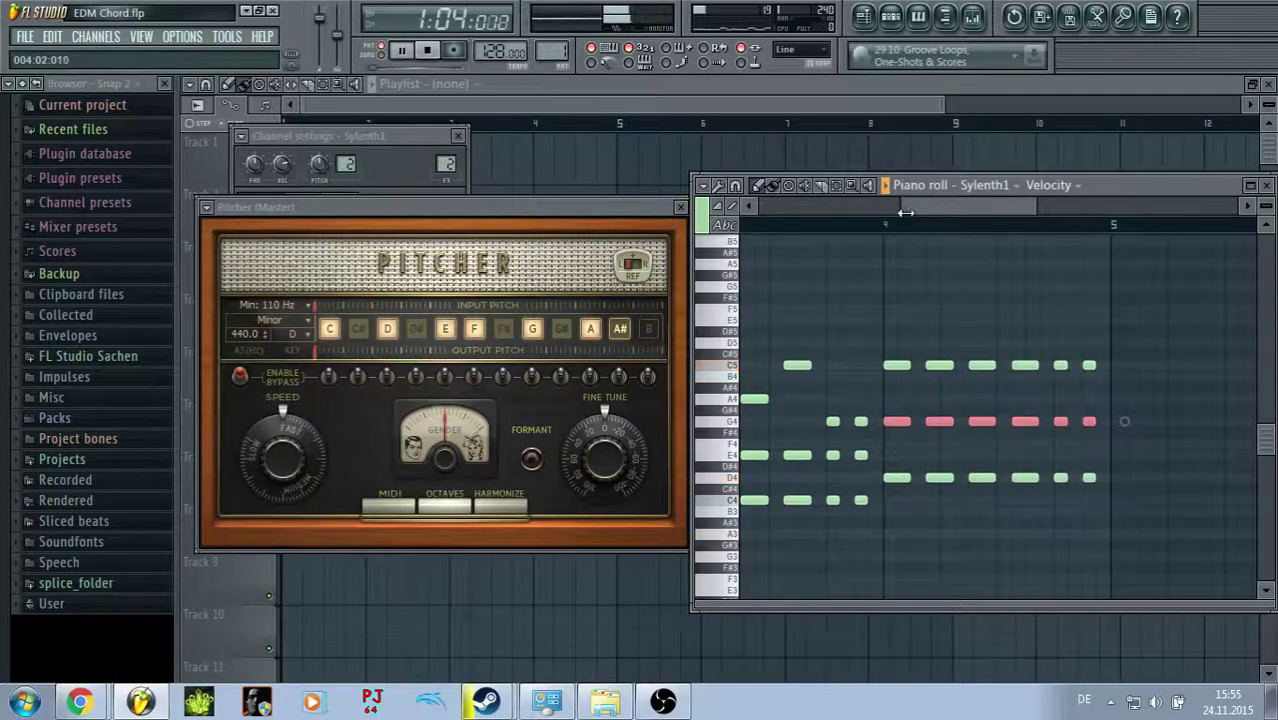
left_click_drag(905, 212, 760, 212)
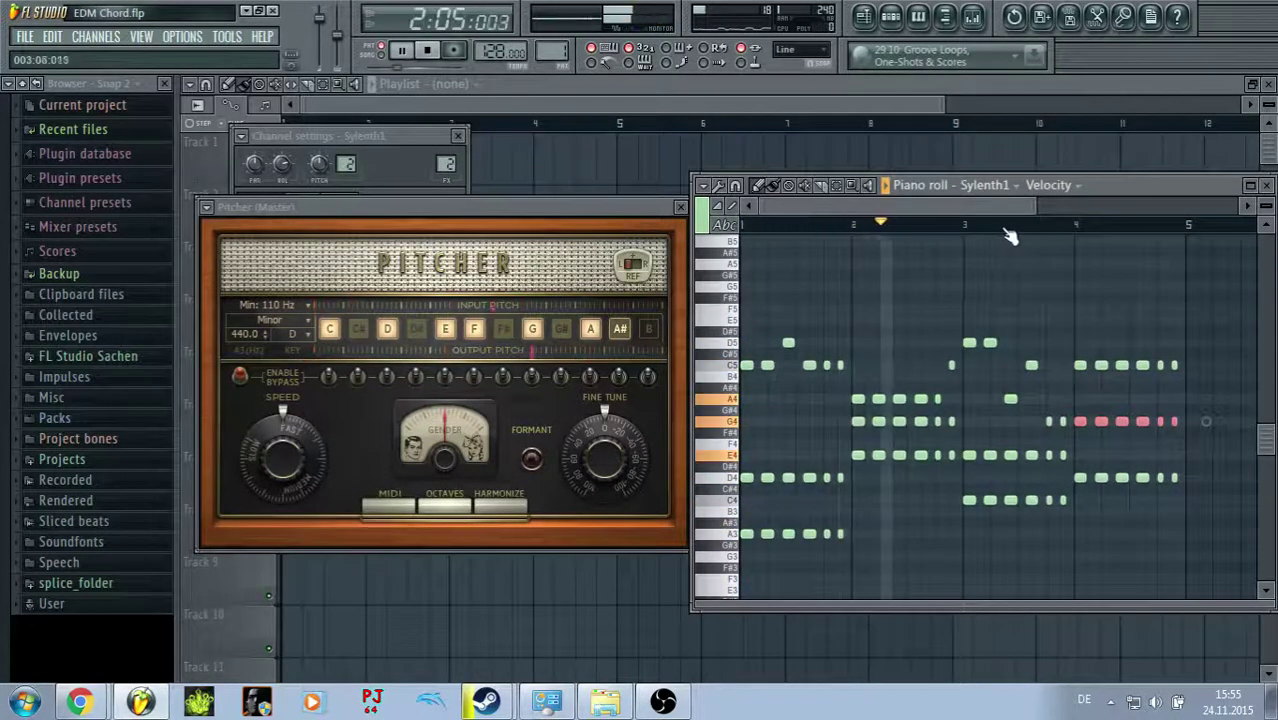
left_click(1084, 278, "ctrl")
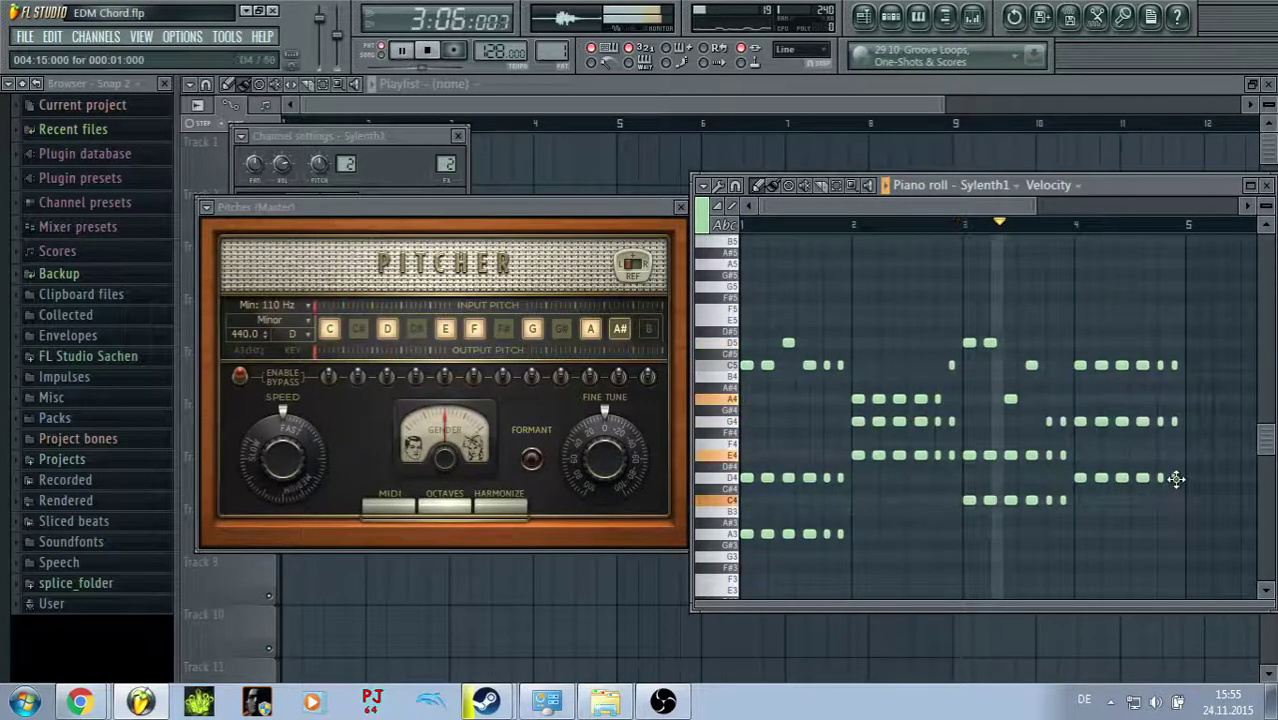
Step: Raise the top notes at steps 13 and 15 of bar 4 to D5 and E5 and play the pattern
left_click_drag(1161, 364, 1161, 347)
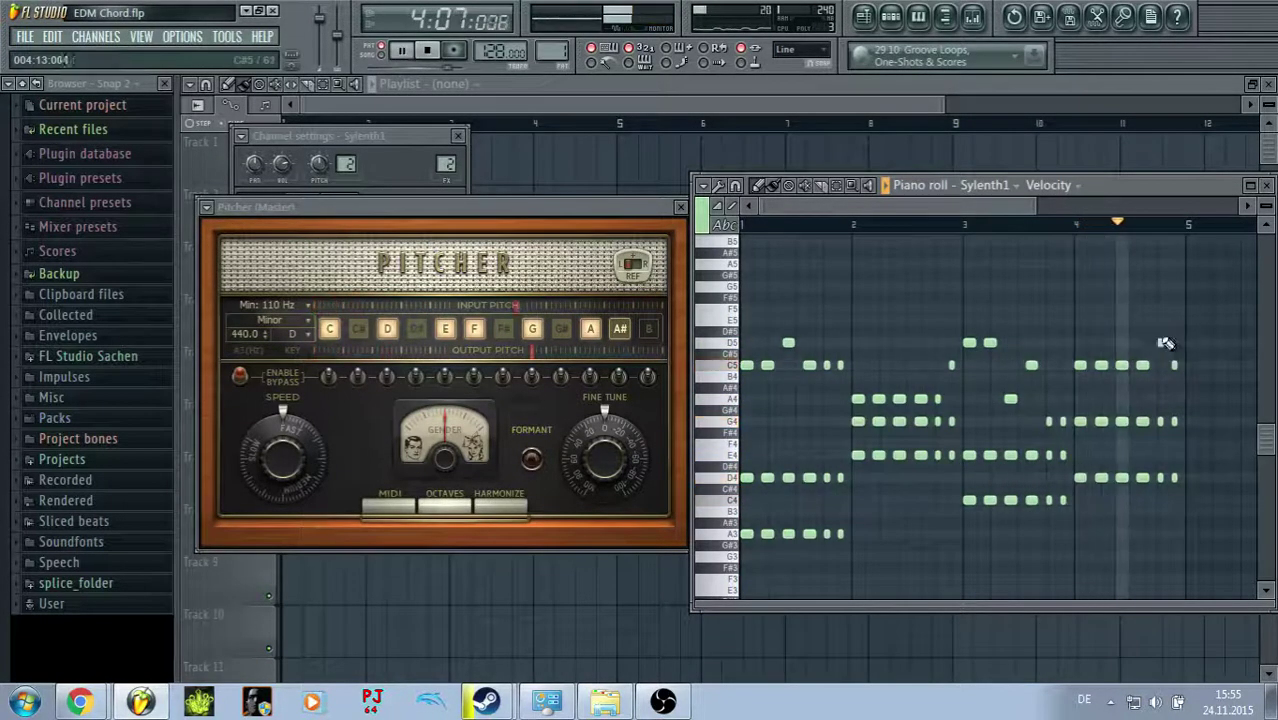
key("space")
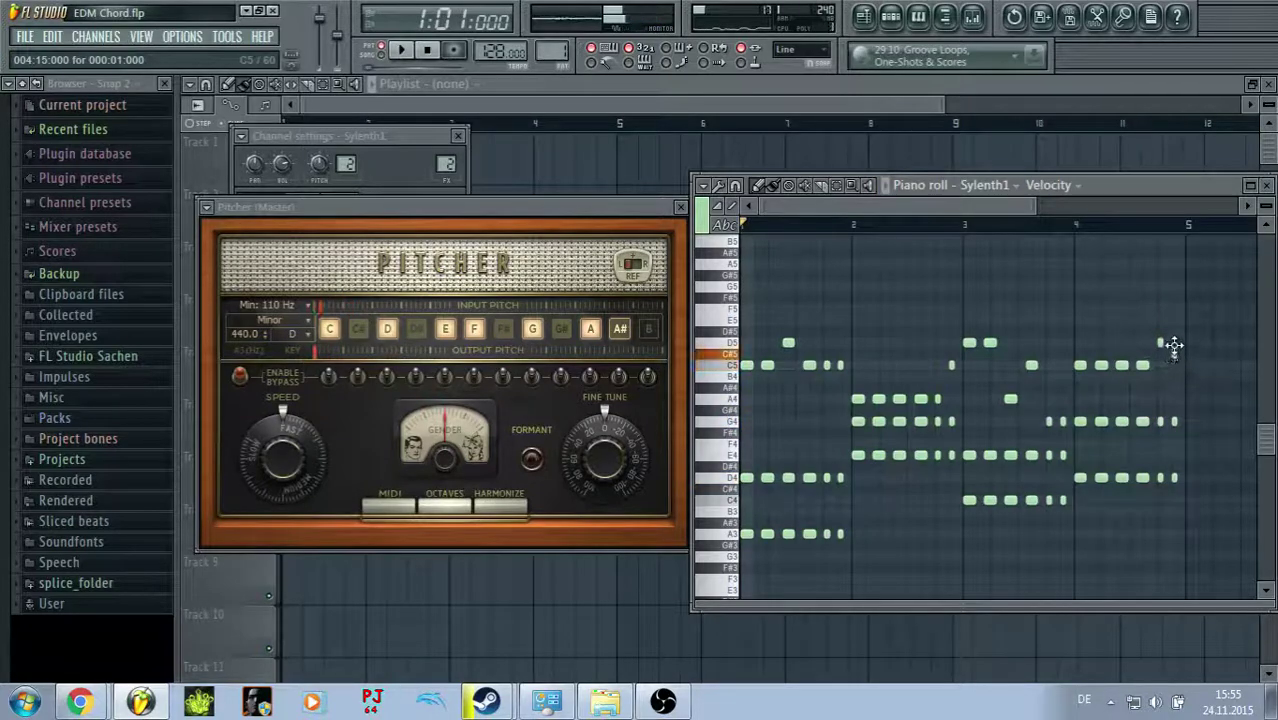
left_click(1174, 320)
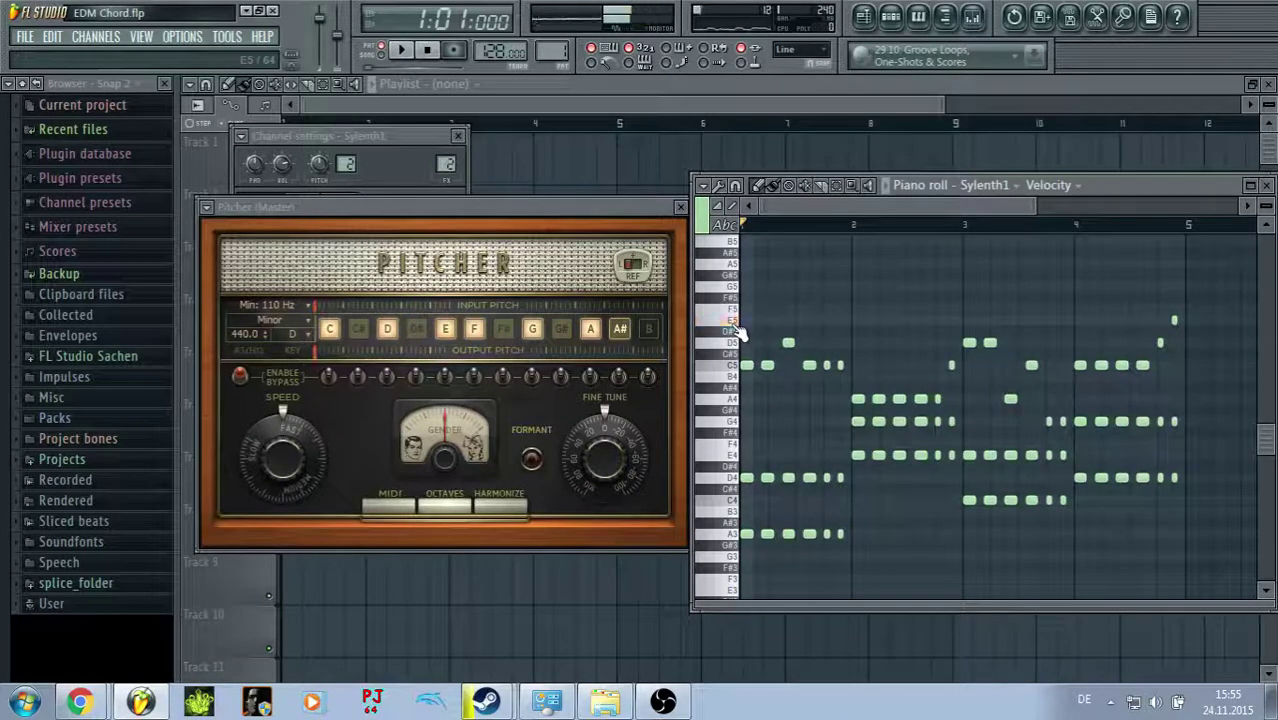
key("space")
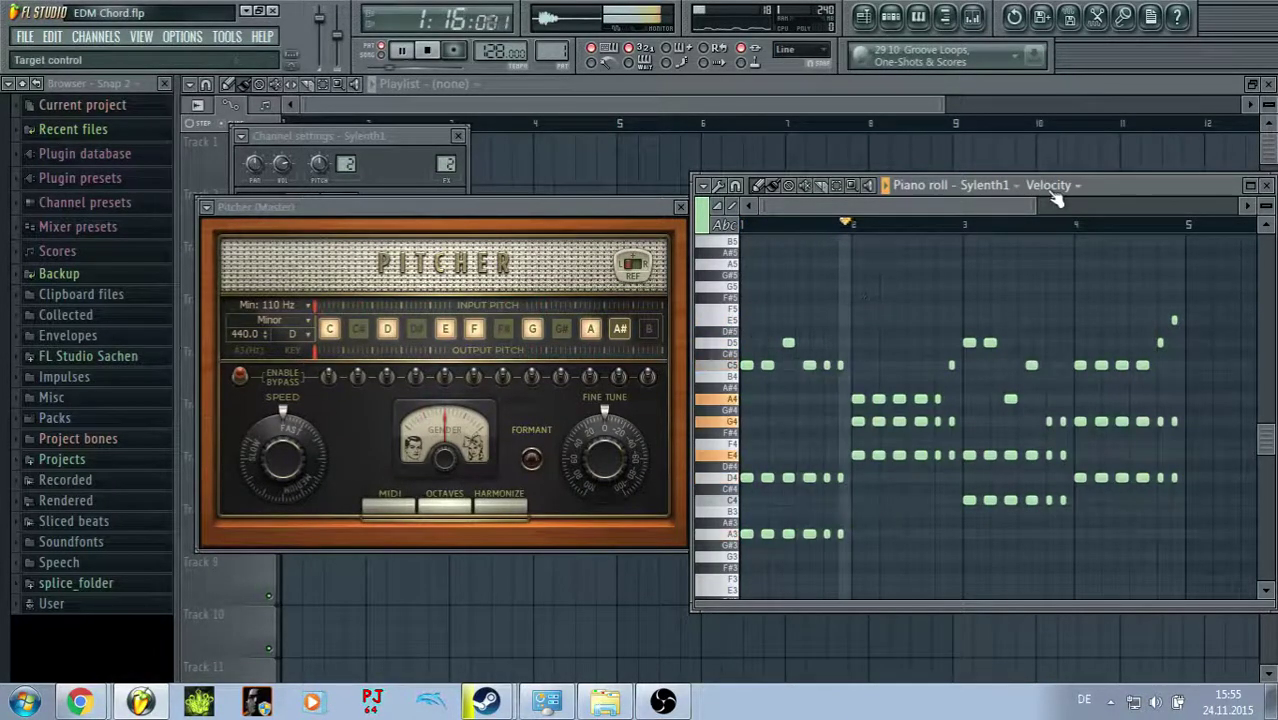
left_click_drag(1036, 205, 955, 215)
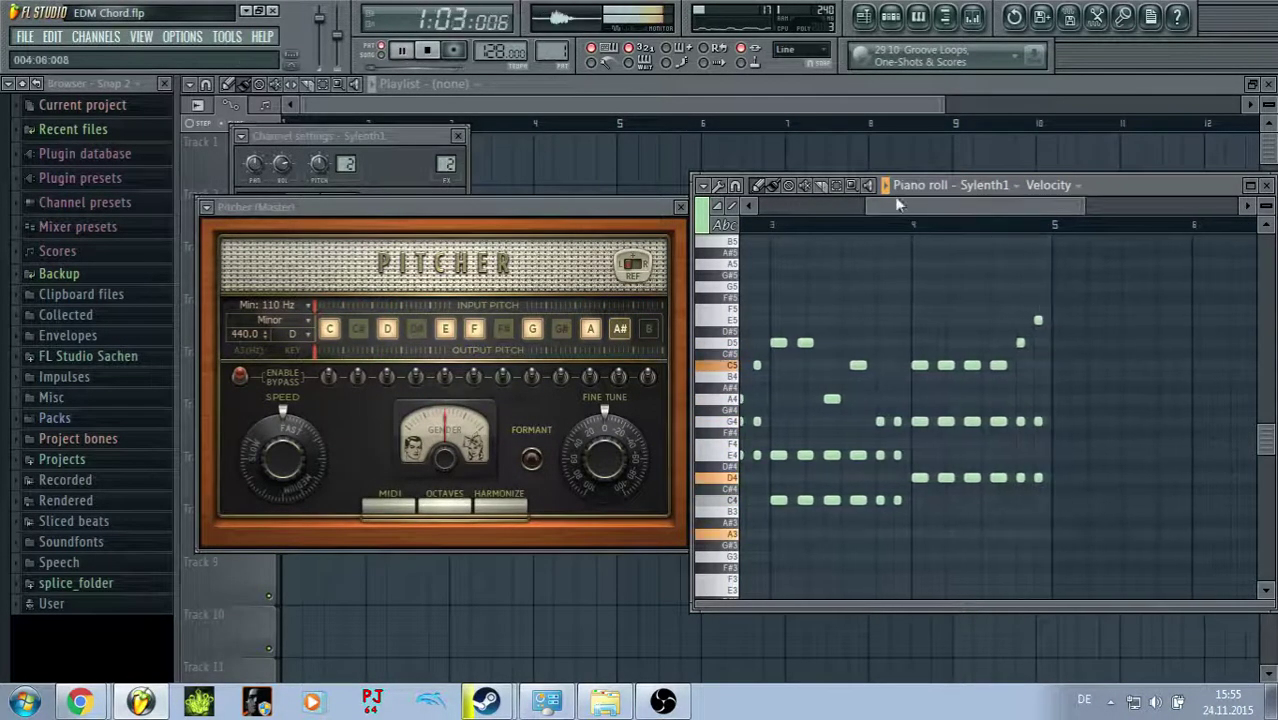
left_click_drag(863, 206, 898, 207)
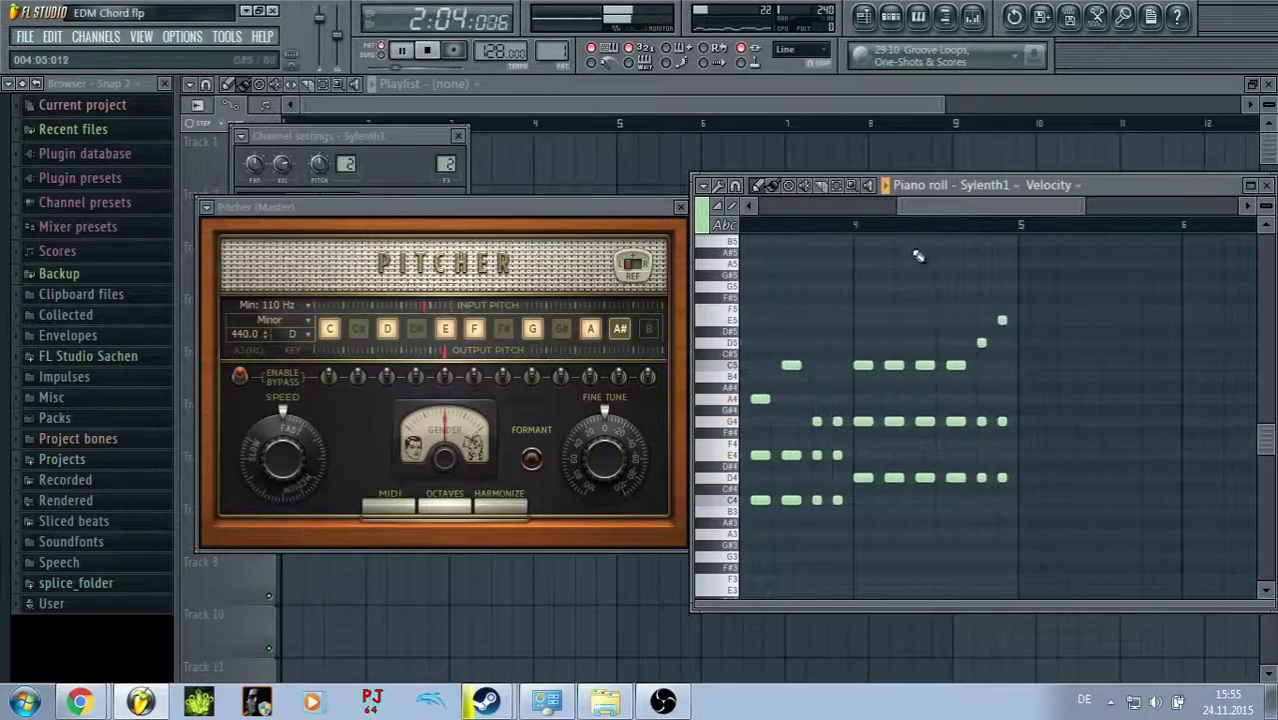
key("space")
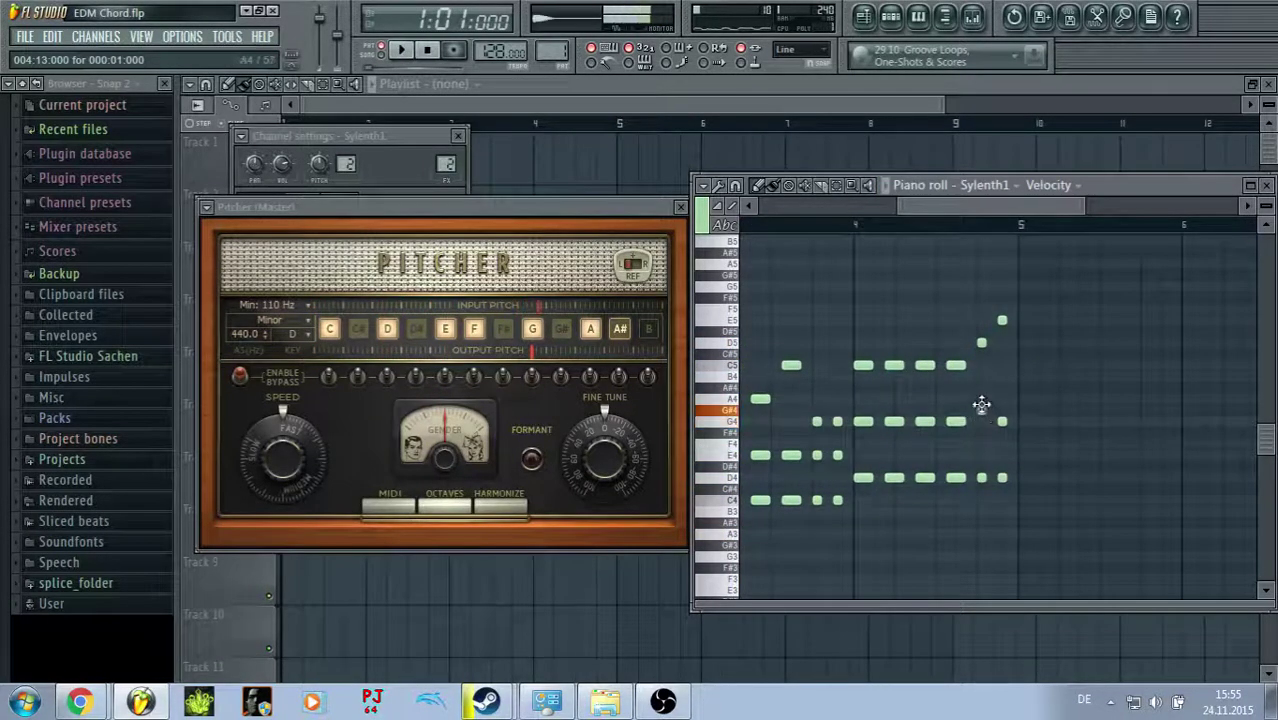
Step: Try the G4 notes at steps 13 and 15 of bar 4 at A4 and A#4 and play the pattern
left_click(982, 397)
left_click(1003, 386)
left_click(982, 476)
key("space")
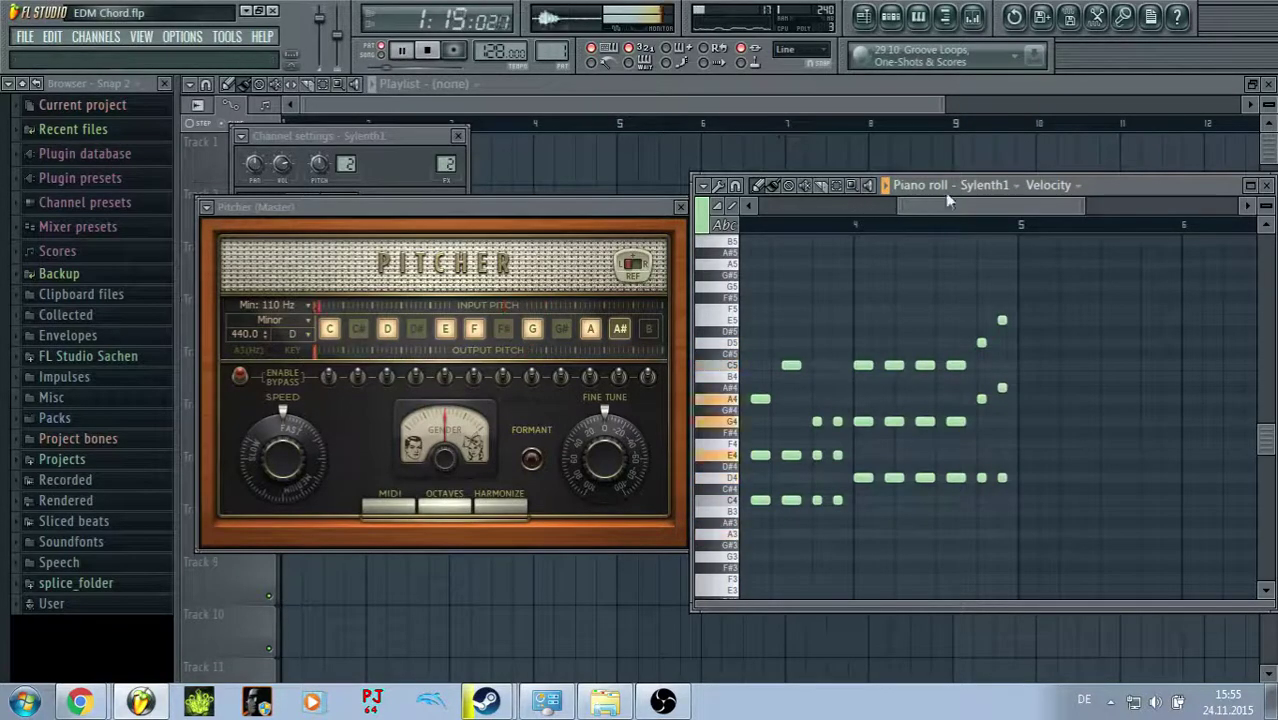
mouse_move(927, 210)
left_mouse_down()
mouse_move(887, 208)
mouse_move(917, 215)
left_mouse_up()
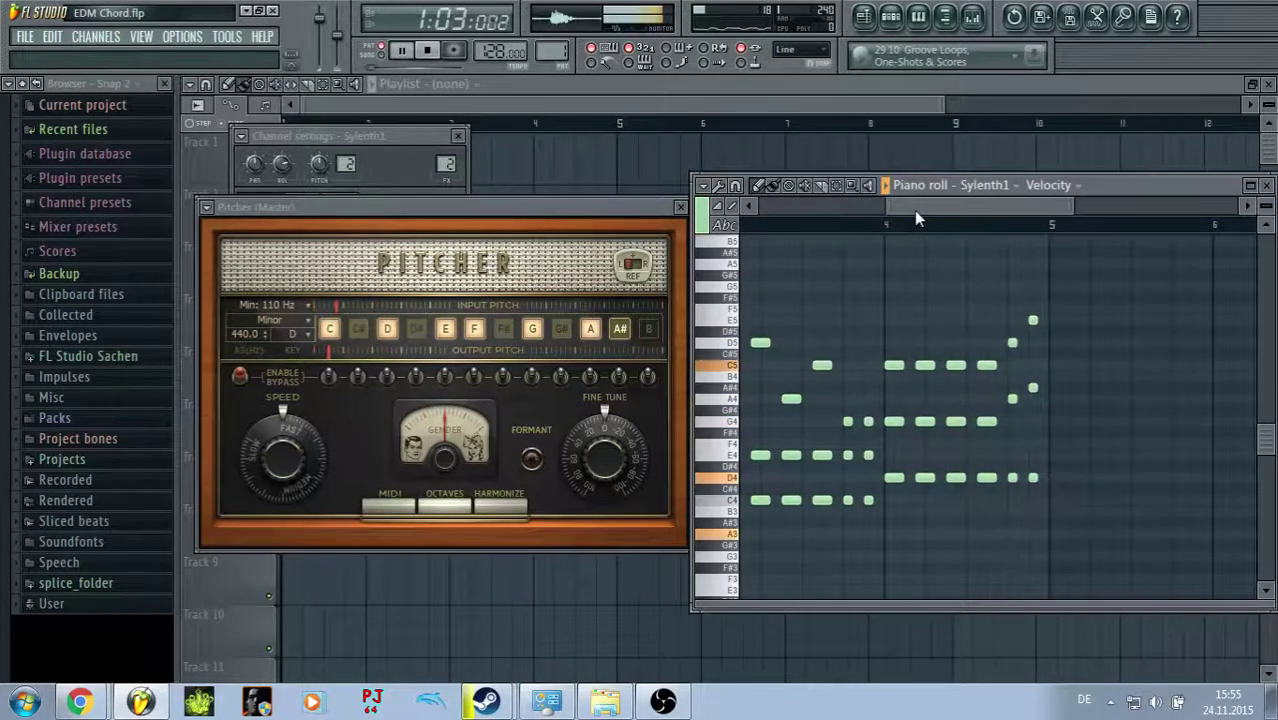
key("space")
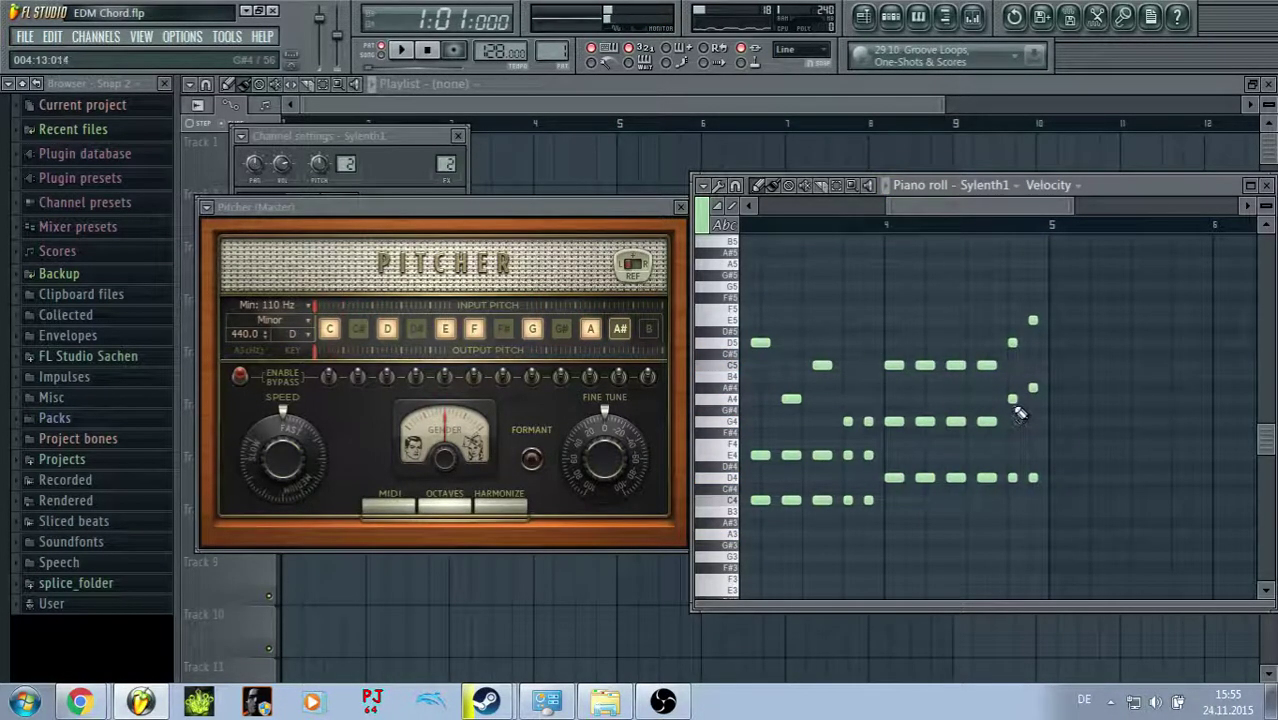
Step: Move the middle notes at steps 13 and 15 of bar 4 back down to G4
left_click_drag(1013, 399, 1031, 421)
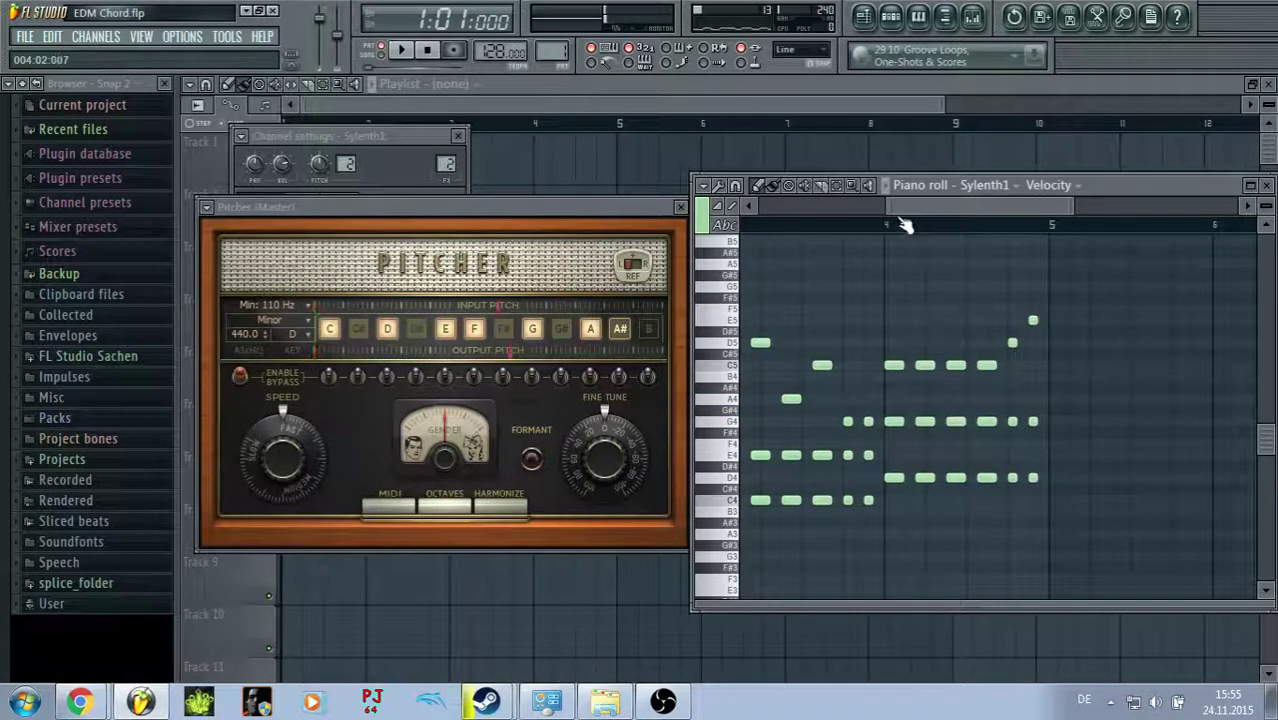
left_click_drag(887, 206, 452, 138)
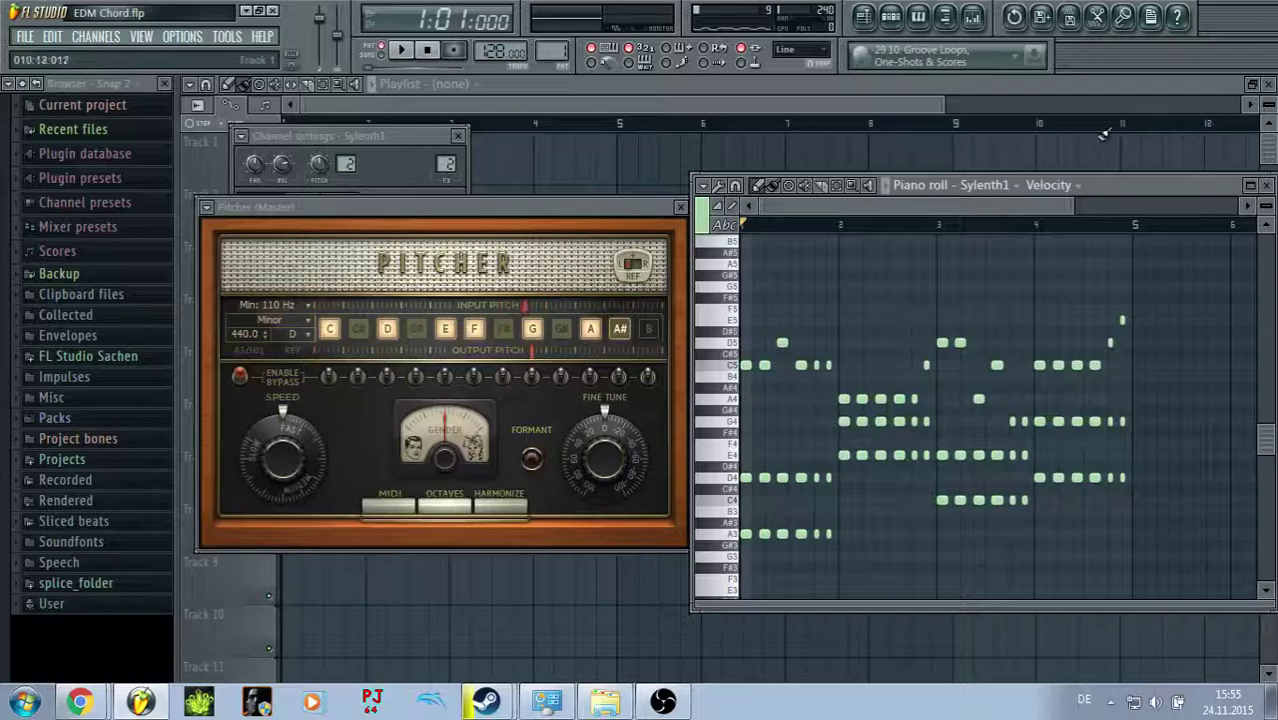
Step: Clone the Sylenth1 channel in Pattern 1 and move the clone's plugin window clear of the channel list
left_click(891, 17)
right_click(343, 358)
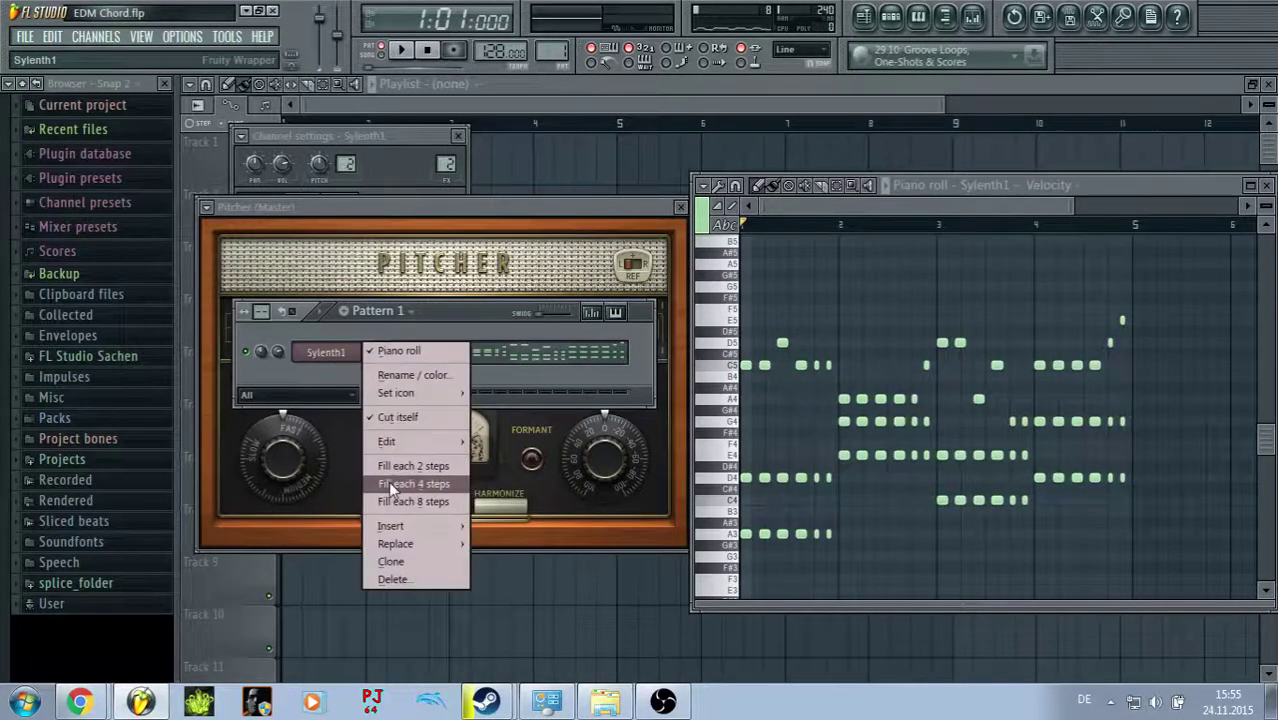
left_click(409, 560)
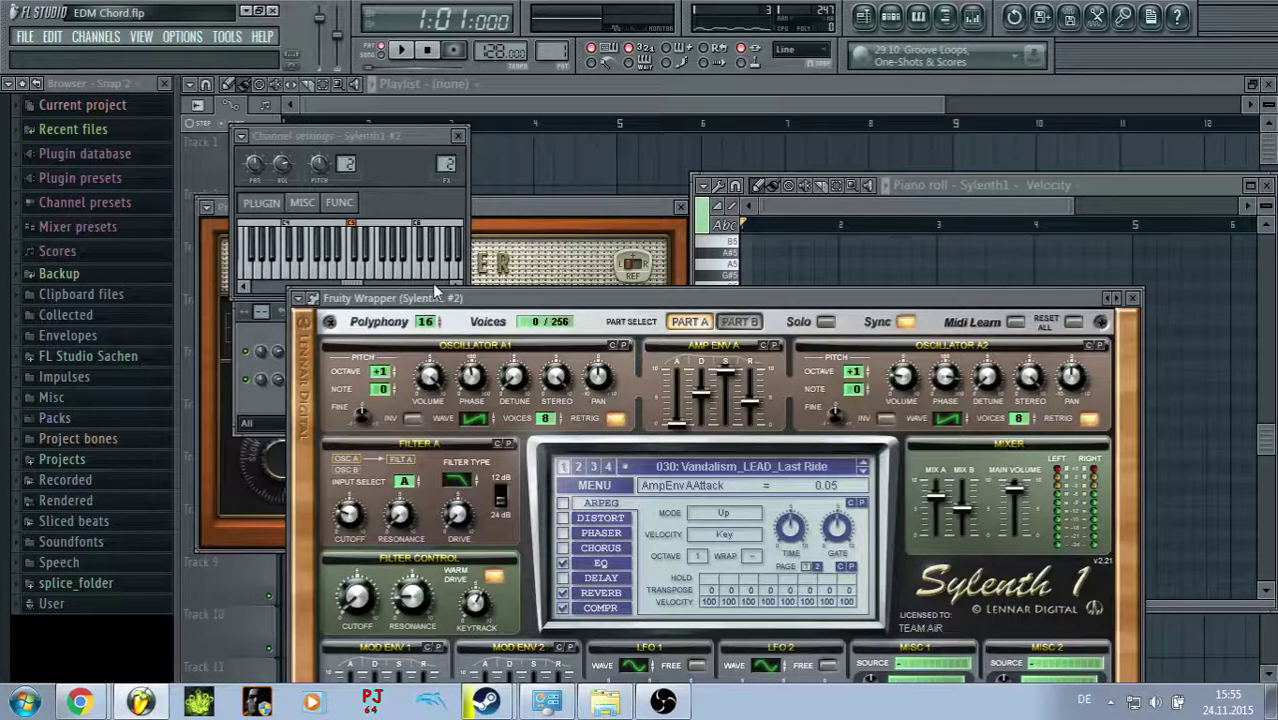
left_click_drag(435, 292, 563, 467)
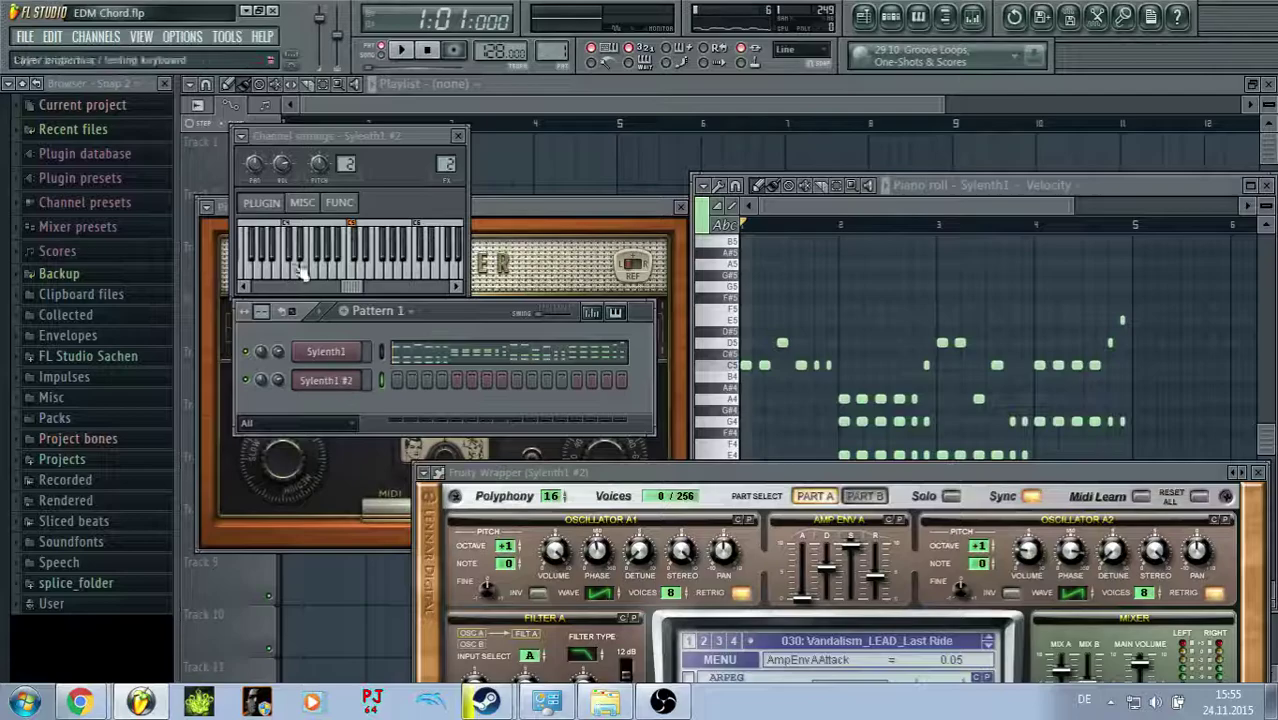
Step: Route the cloned Sylenth1 #2 channel to mixer track 3 and move the mixer clear of the channel list
left_click(241, 134)
left_click(257, 182)
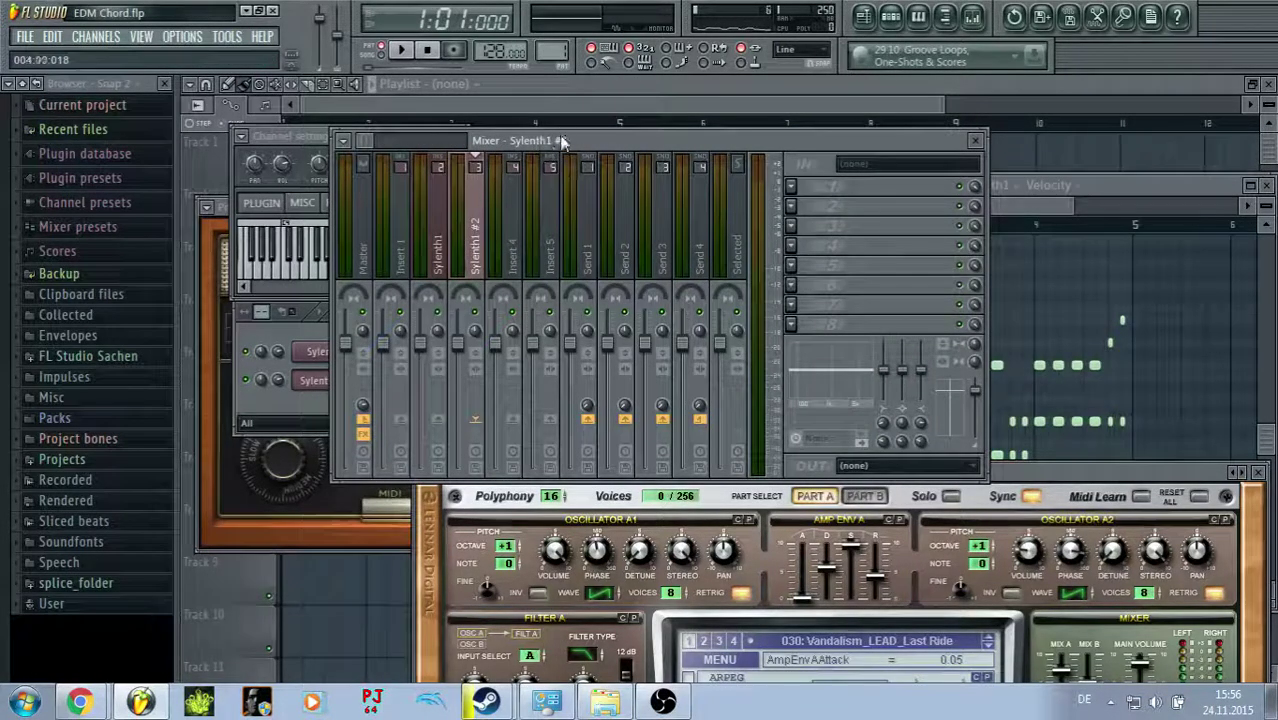
left_click_drag(559, 140, 817, 311)
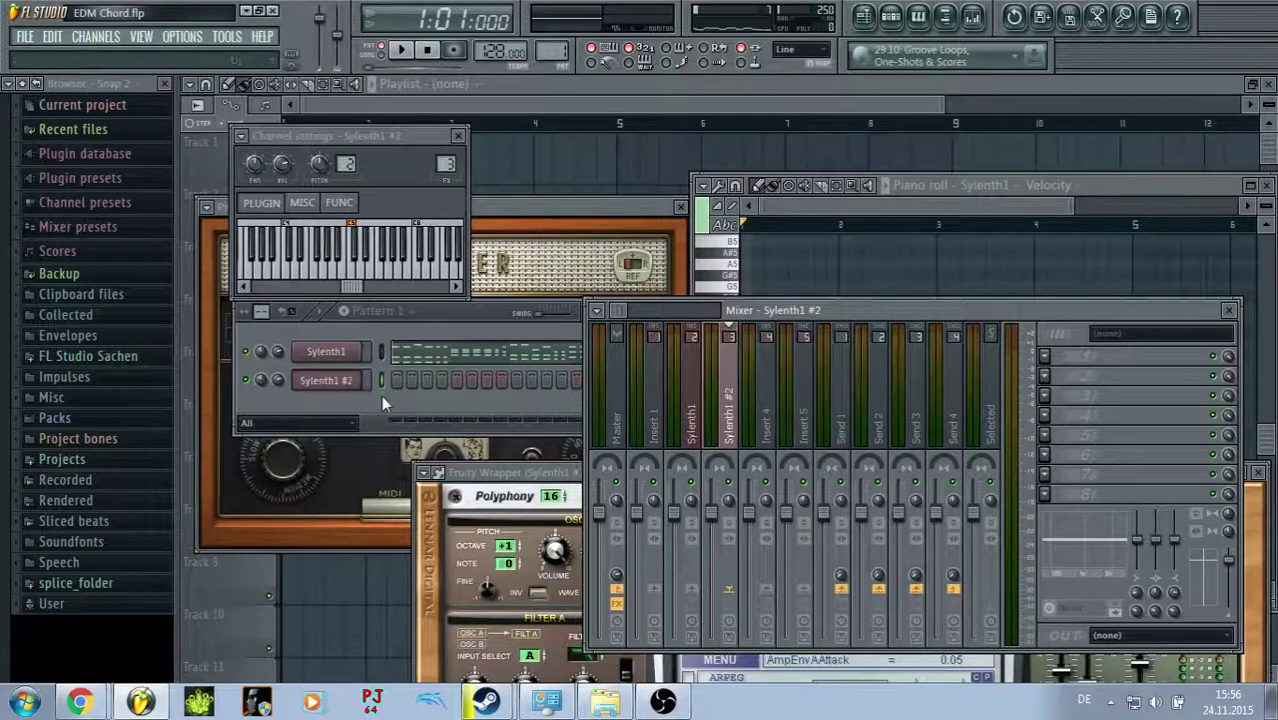
Step: Lower the volume of the original Sylenth1 channel's mixer track slightly
left_click(328, 352)
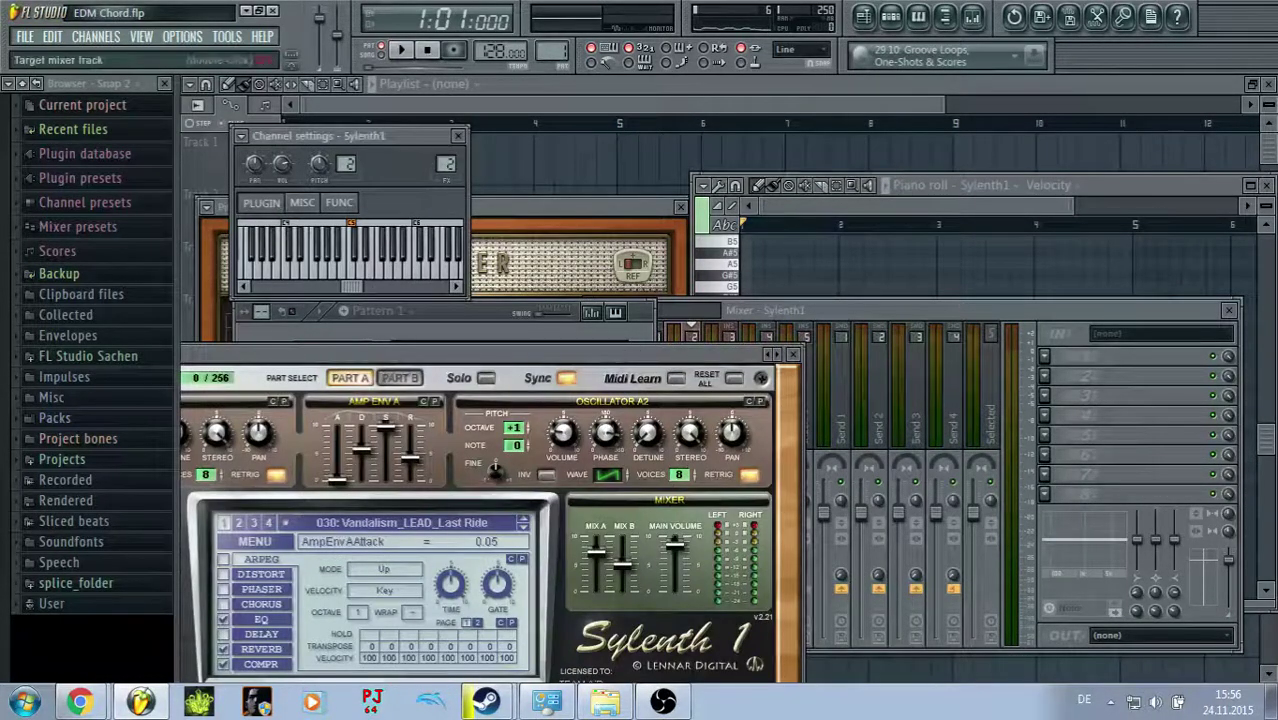
double_click(446, 164)
left_click_drag(674, 514, 674, 529)
Step: Open the empty piano roll of the Sylenth1 #2 channel and bring the Pitcher scale reference to the front
left_click(464, 316)
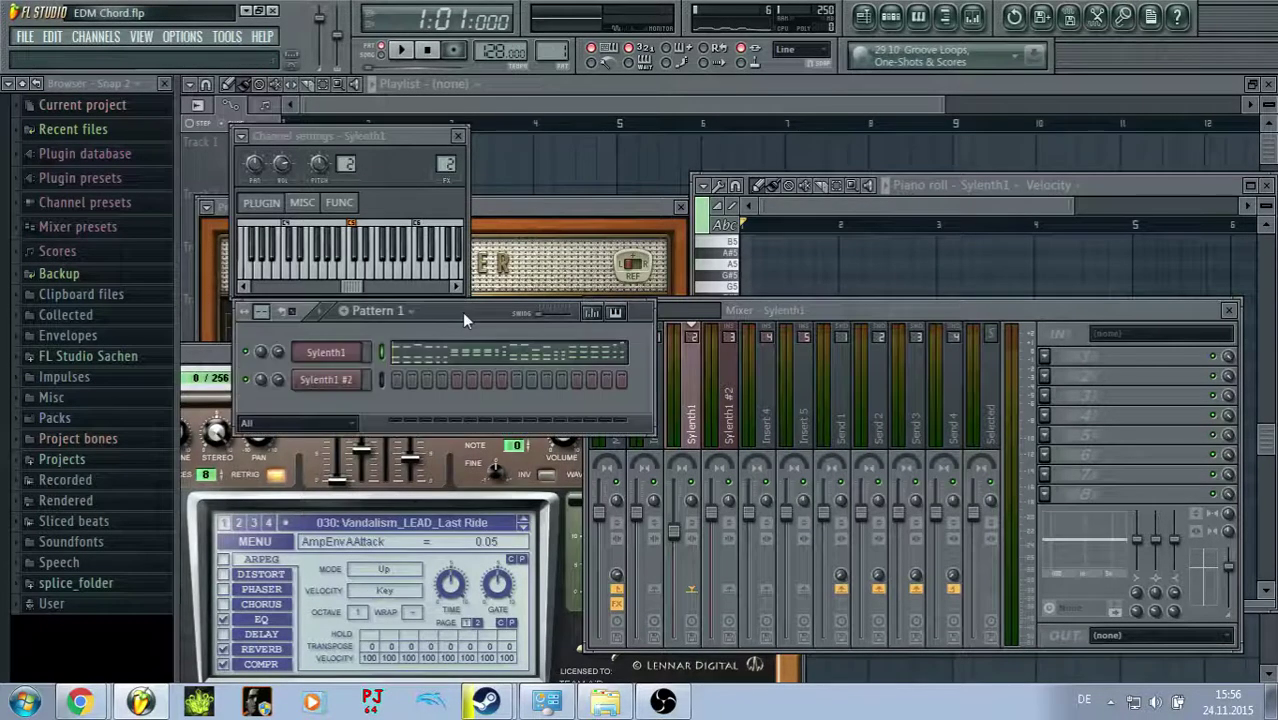
right_click(326, 384)
left_click(384, 379)
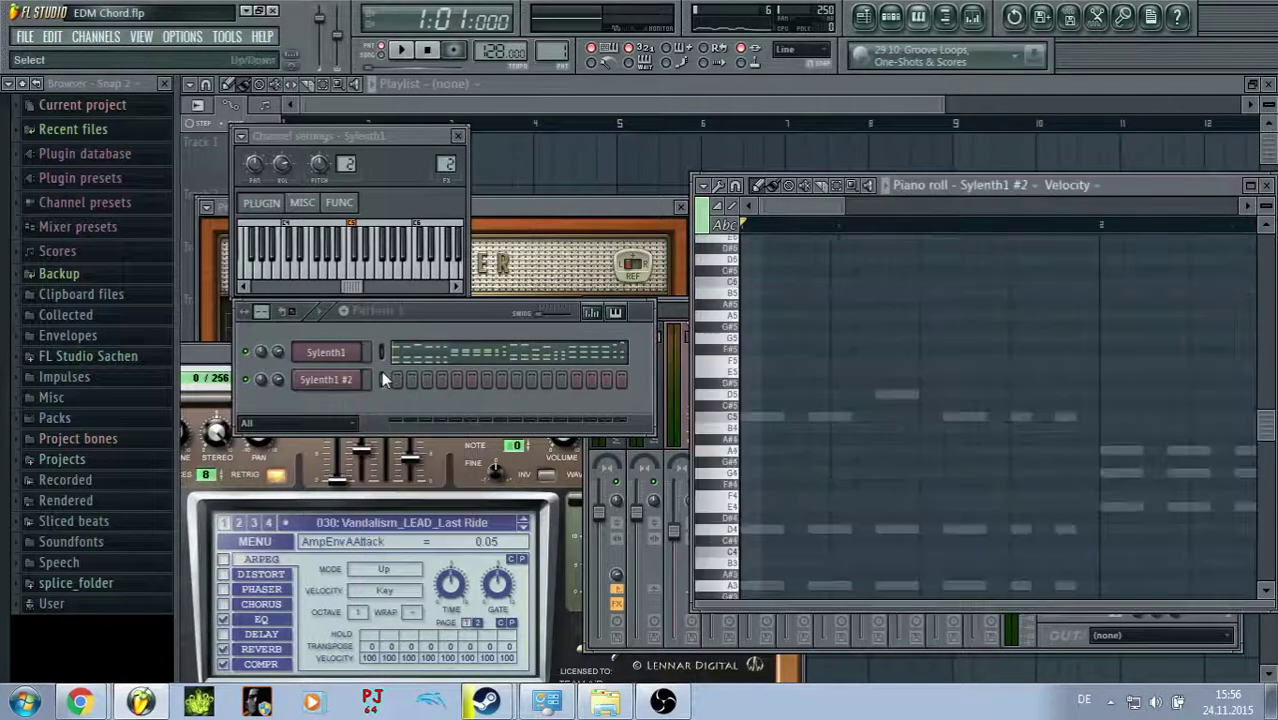
left_click(611, 237)
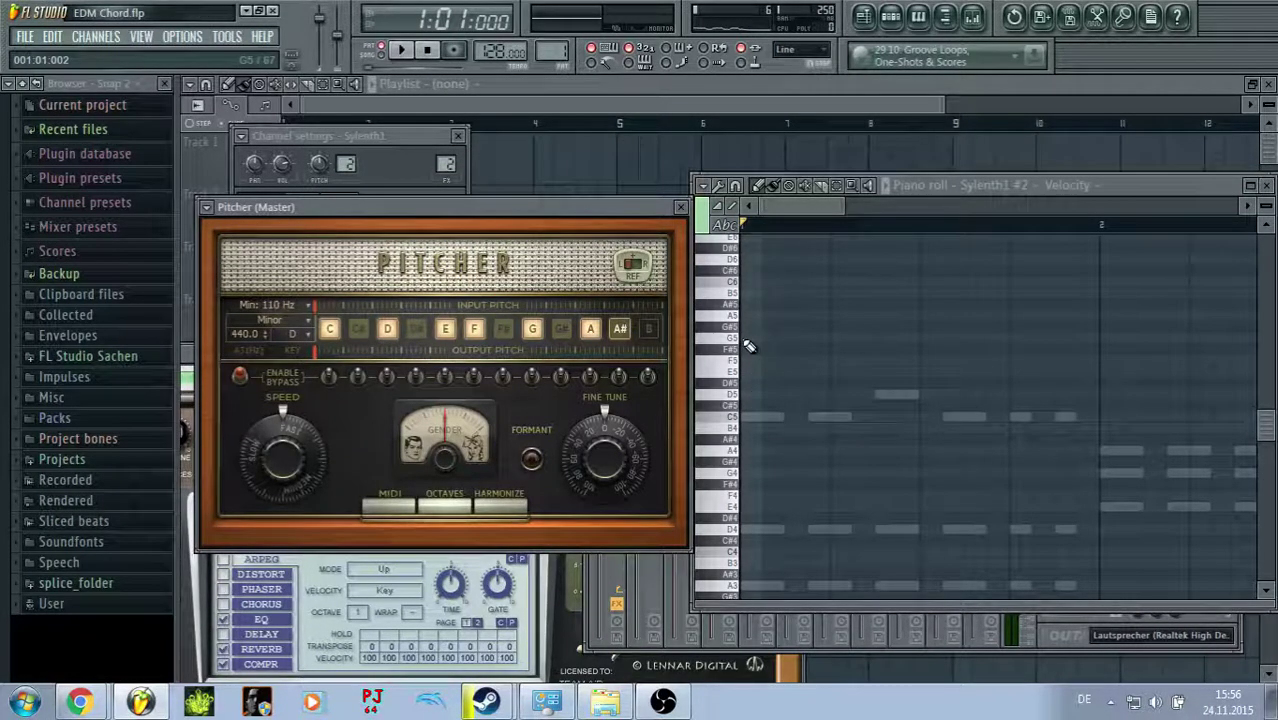
Step: Draw the bar 1 melody on the Sylenth1 #2 channel as D5, D5, F5, E5 and two short E5 notes, matching the chord rhythm
left_click(741, 393)
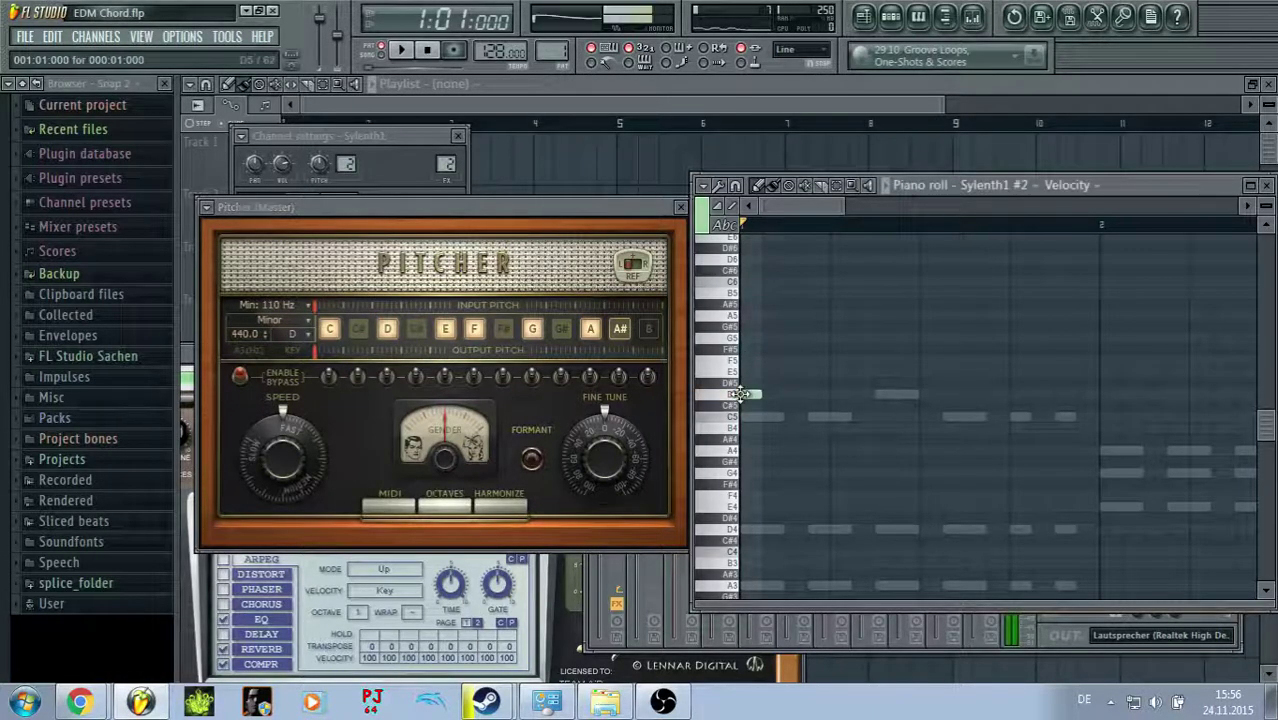
left_click(812, 395)
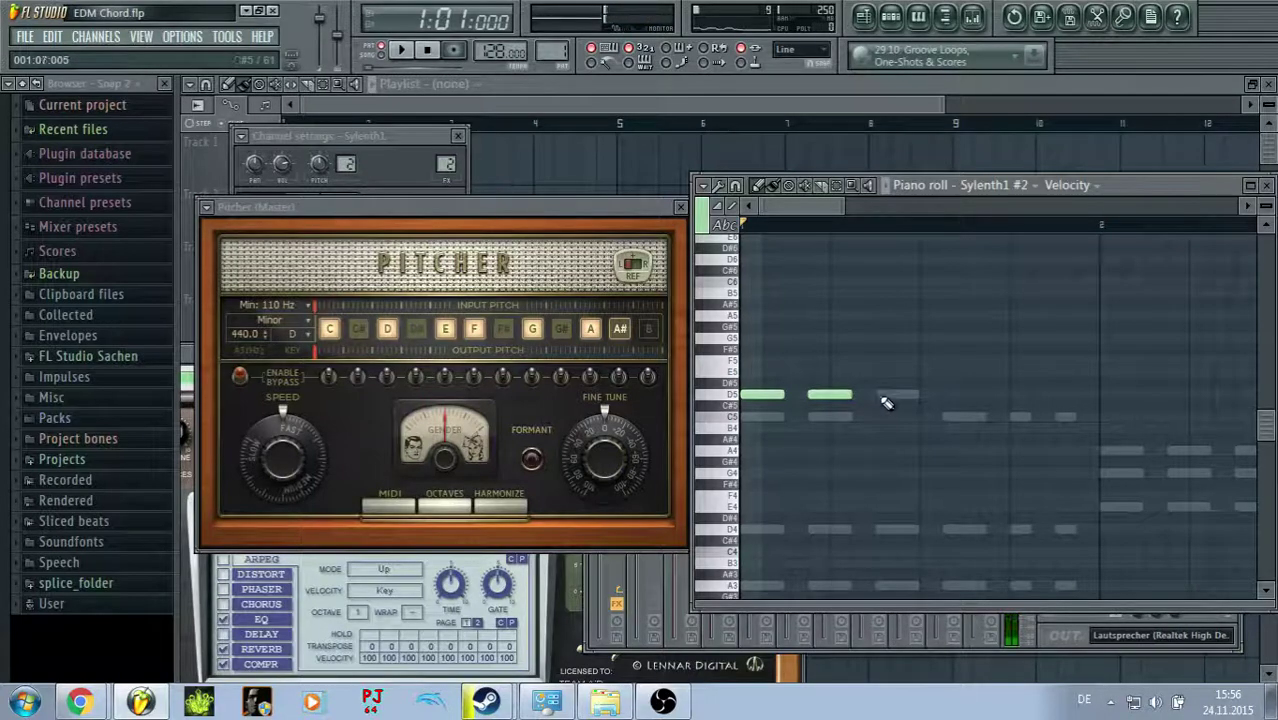
left_click(878, 364)
left_click(922, 374)
left_click_drag(933, 372, 956, 374)
key("space")
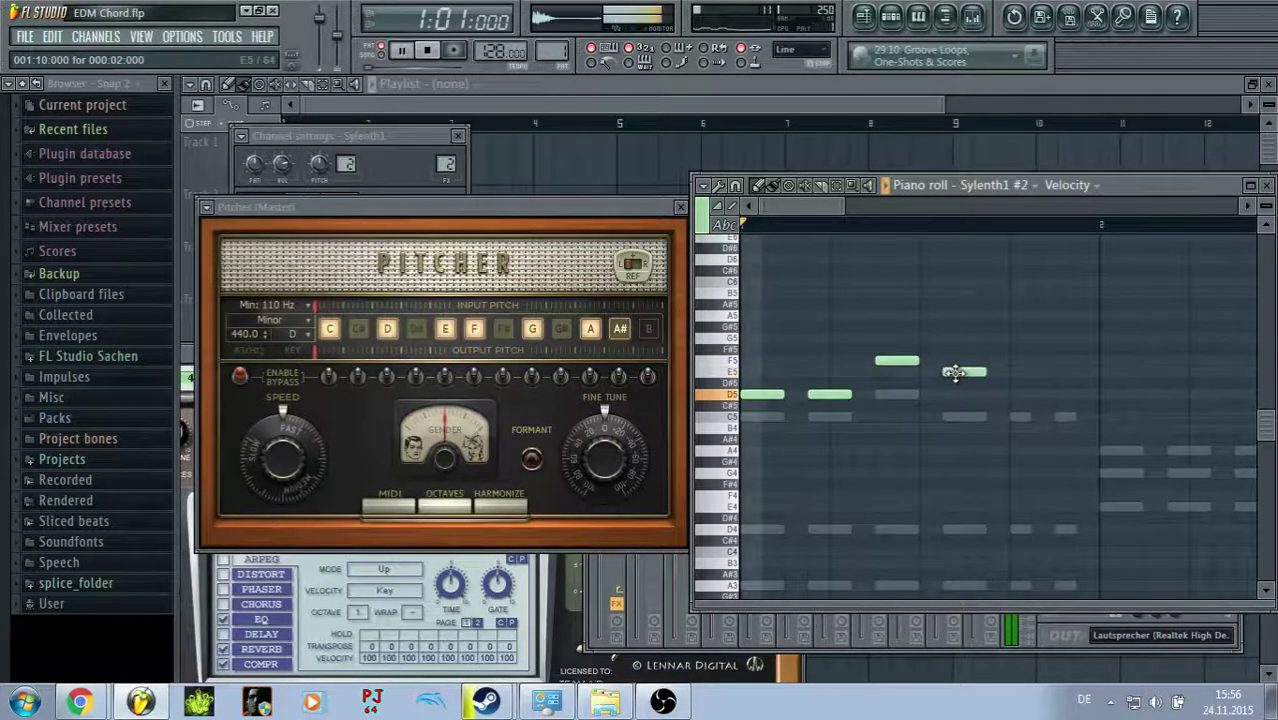
key("space")
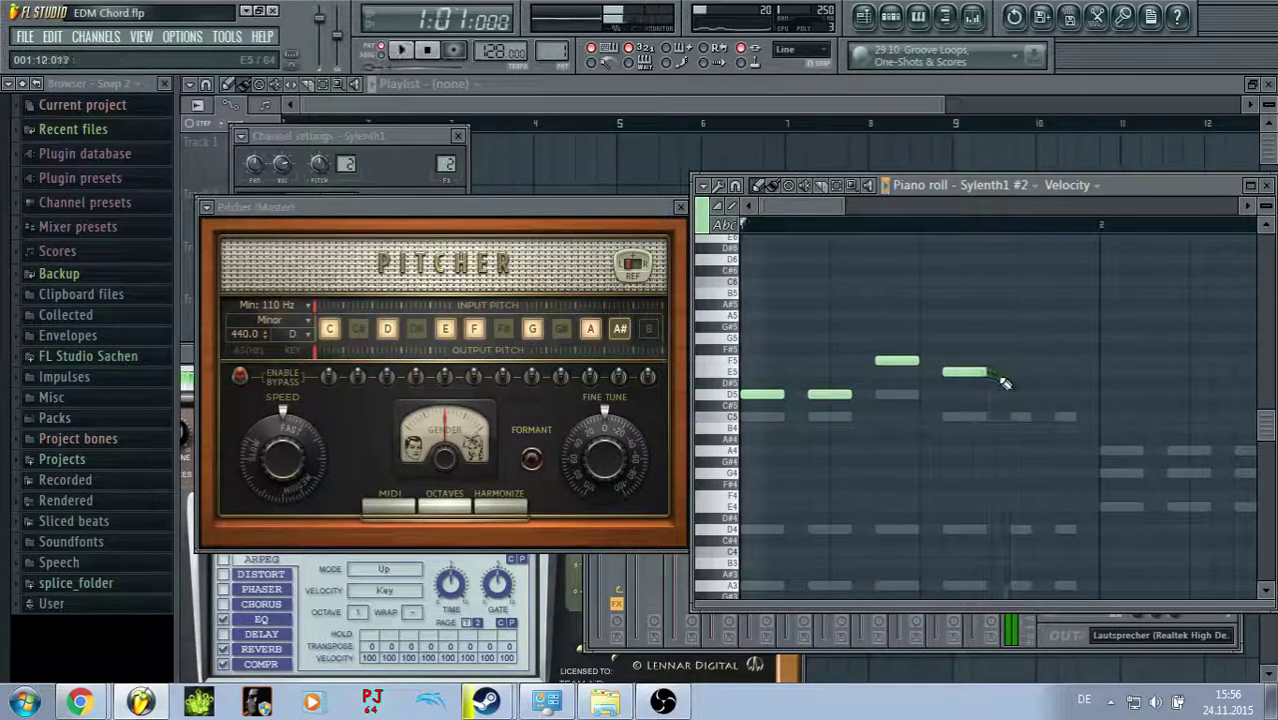
left_click_drag(1016, 374, 1039, 368)
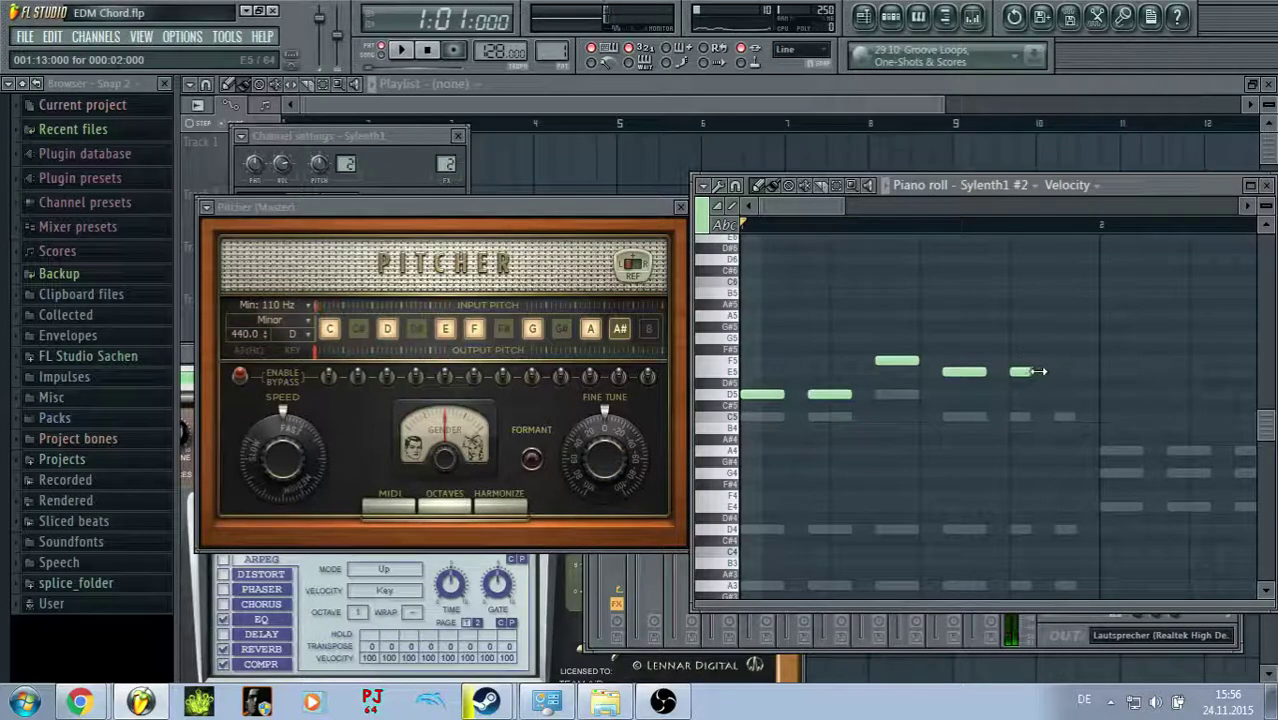
key("space")
left_click_drag(847, 206, 913, 237)
key("space")
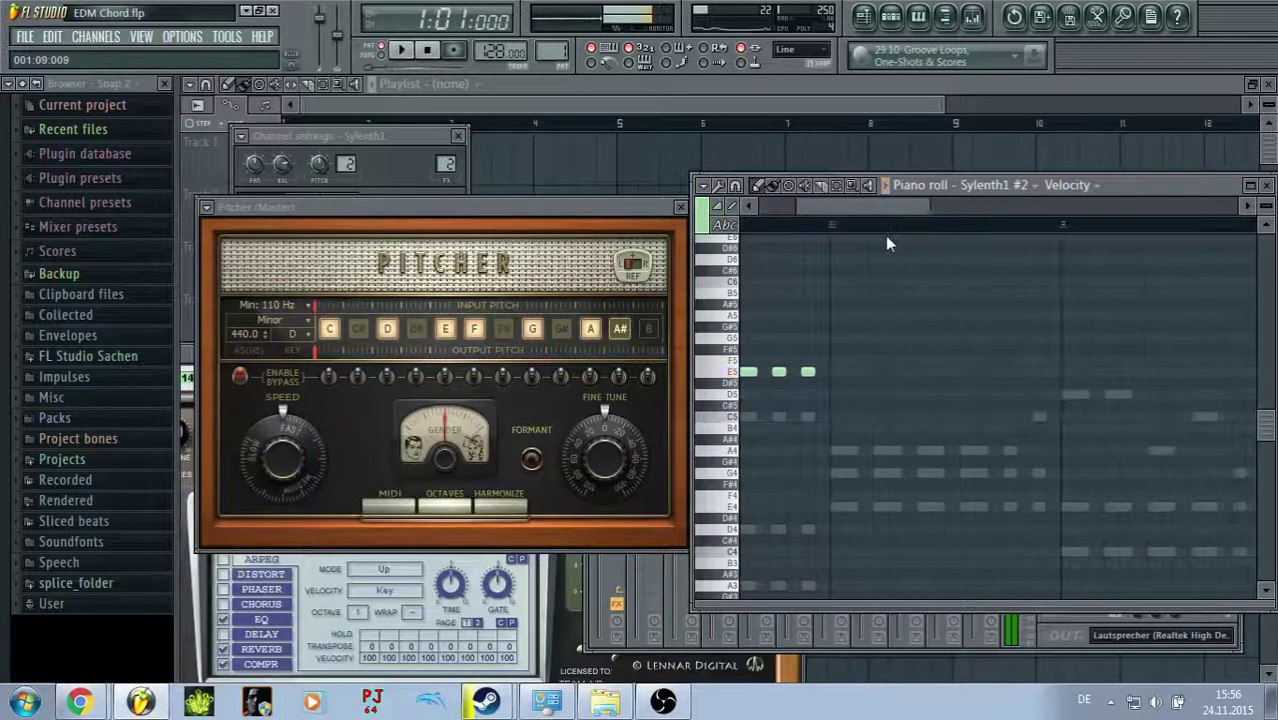
Step: Draw the bar 2 melody as three D5 notes, a C5, a short D5 and a short E5, and play it back
left_click(830, 396)
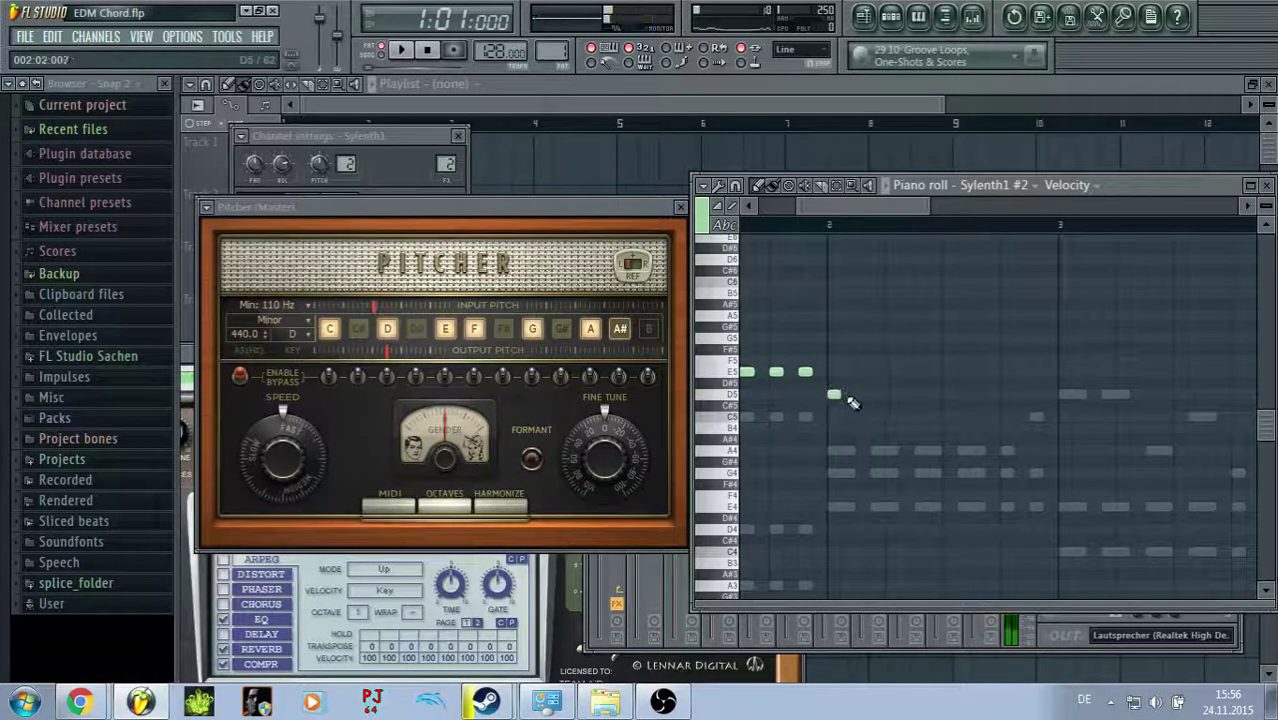
left_click(875, 396)
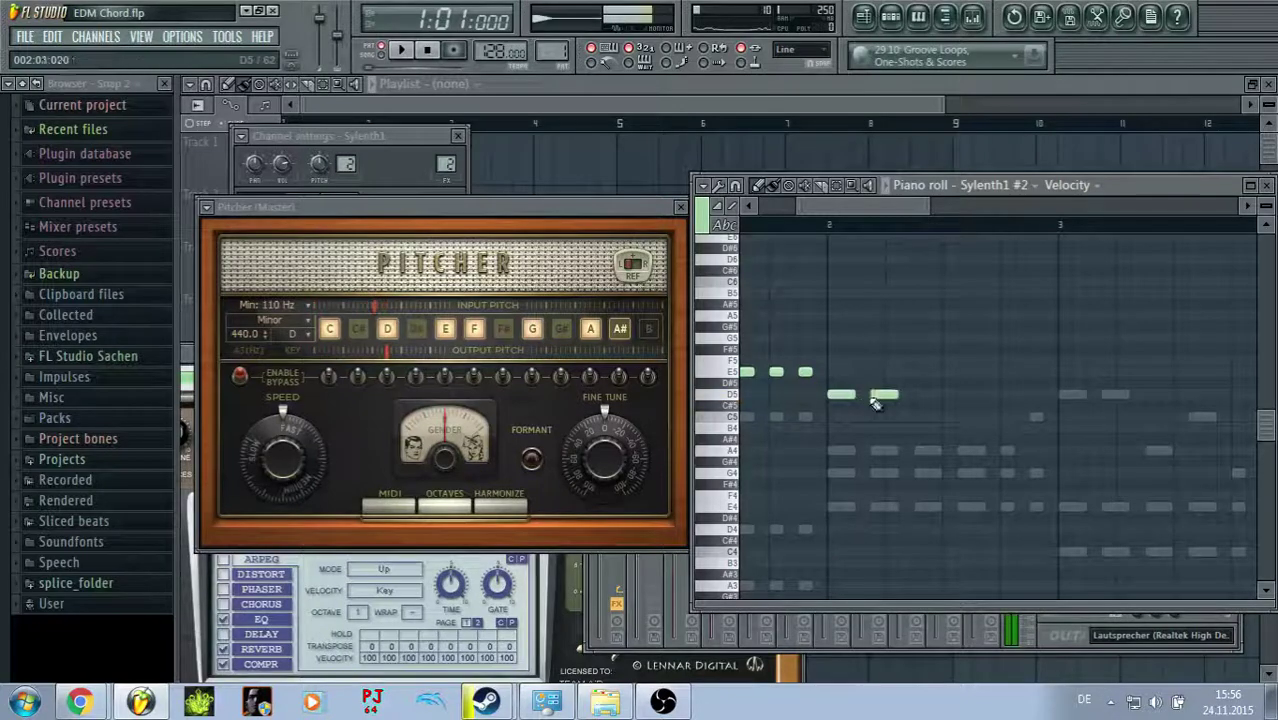
left_click(918, 396)
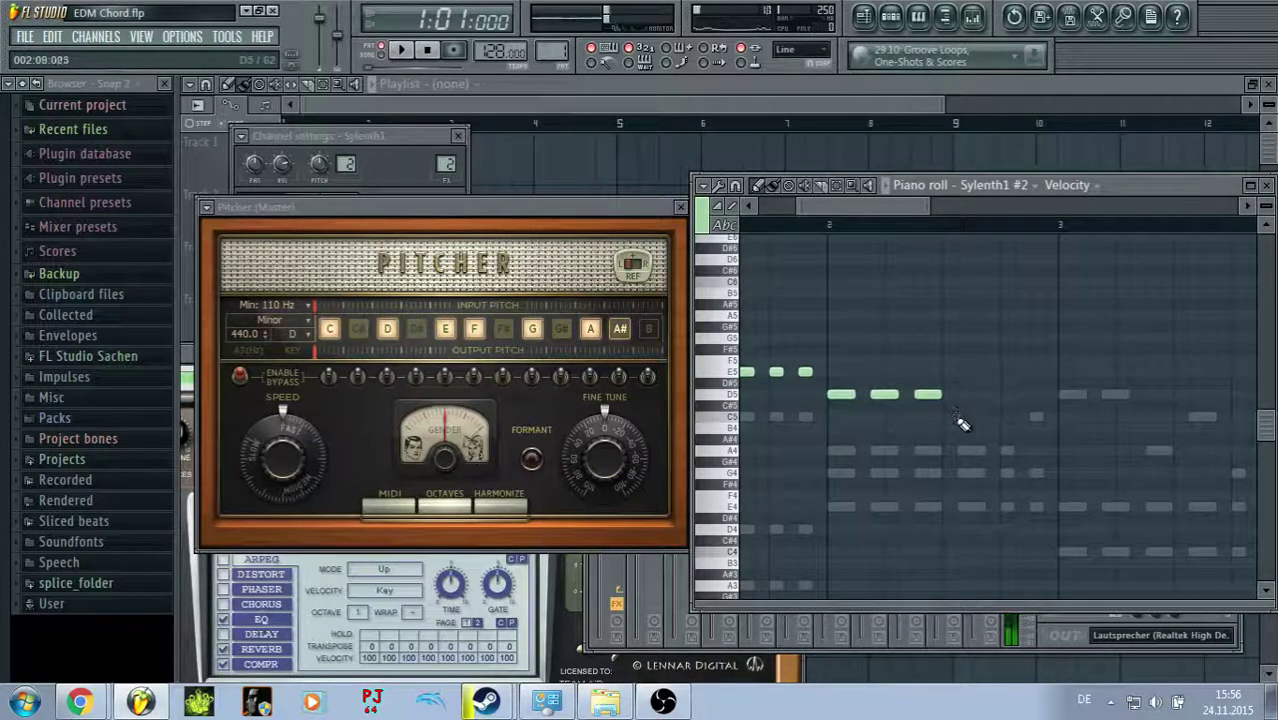
left_click(960, 418)
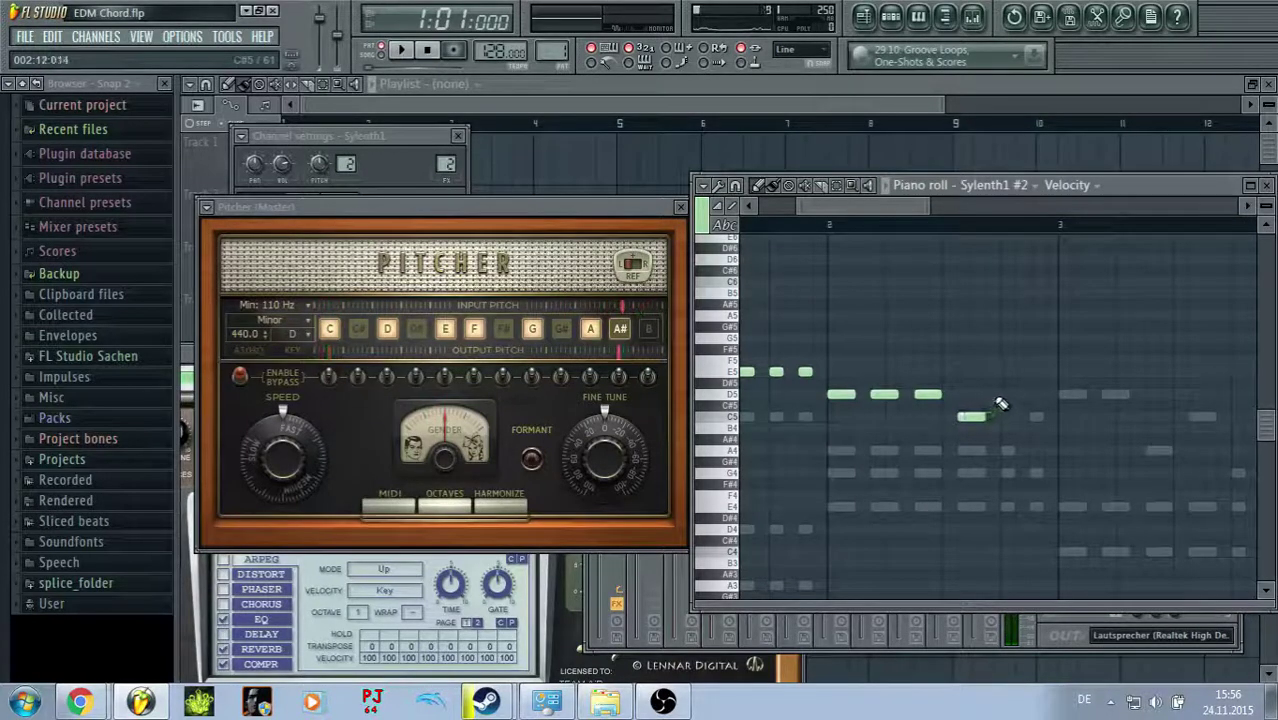
left_click(998, 394)
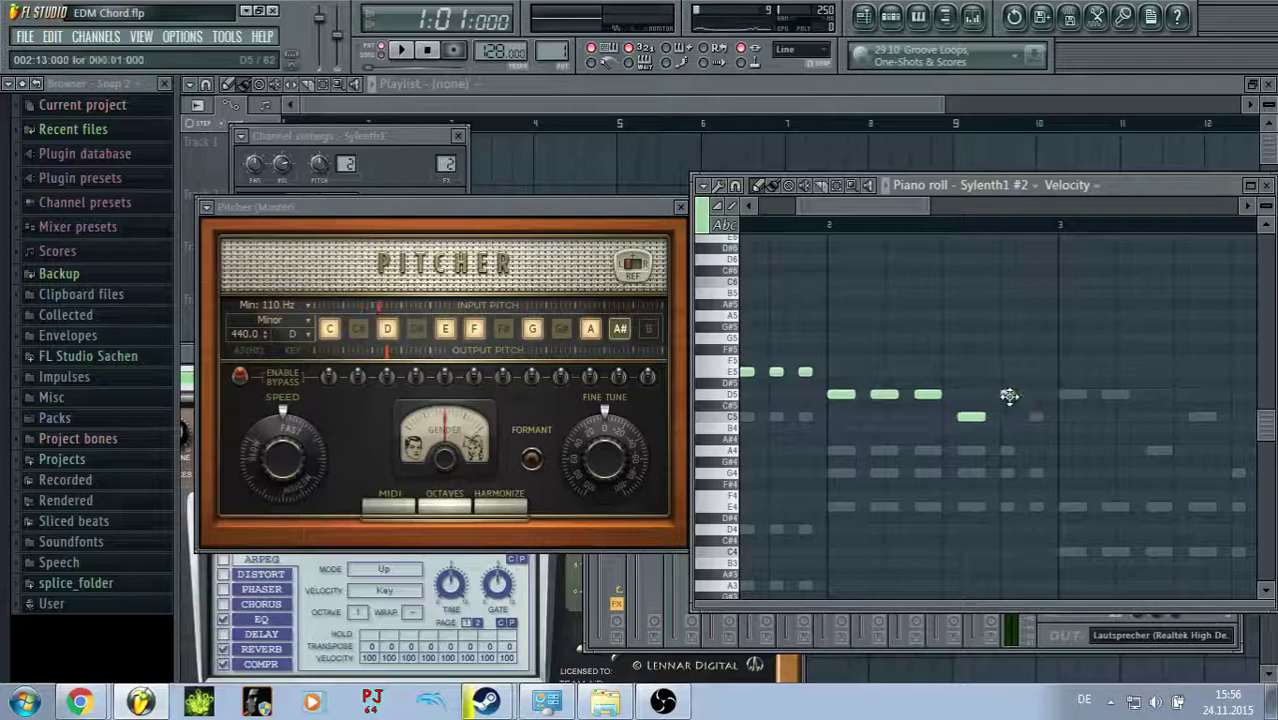
key("space")
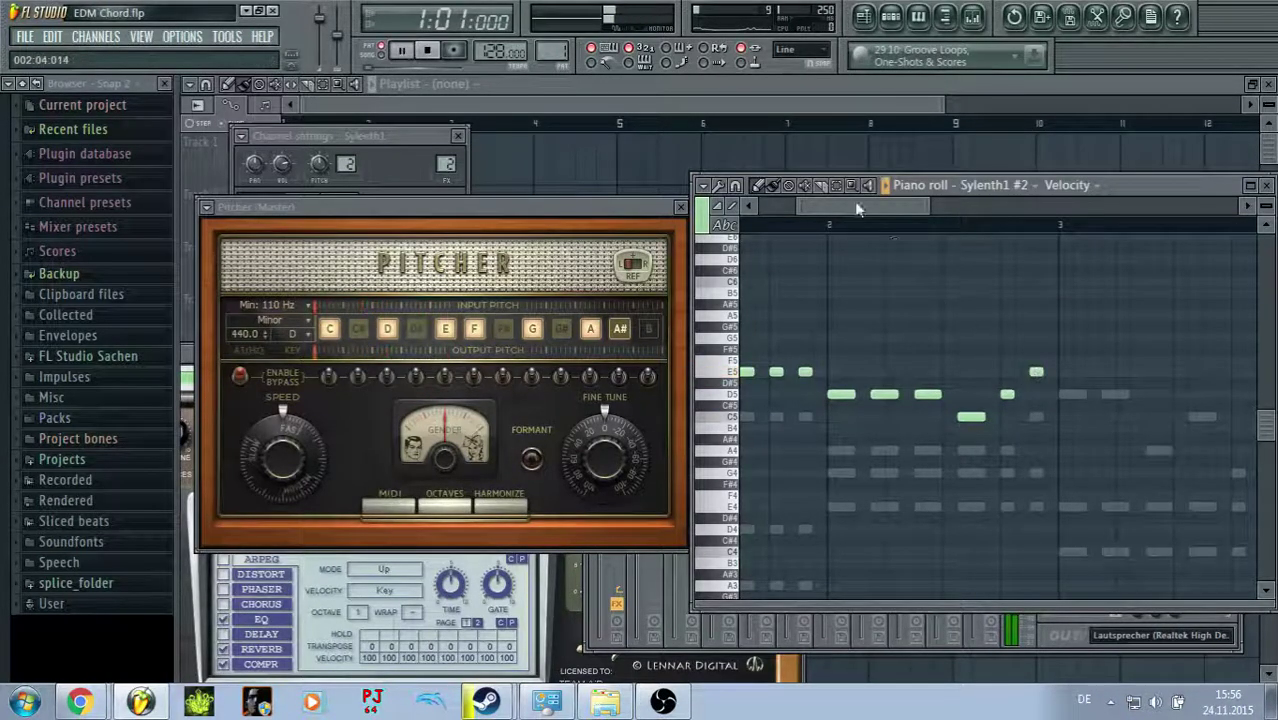
left_click_drag(828, 207, 895, 325)
key("space")
Step: Draw the first four bar 3 melody notes as D5, D5, A4 and C5 over the ghost chord rhythm
left_click(889, 395)
left_click(935, 395)
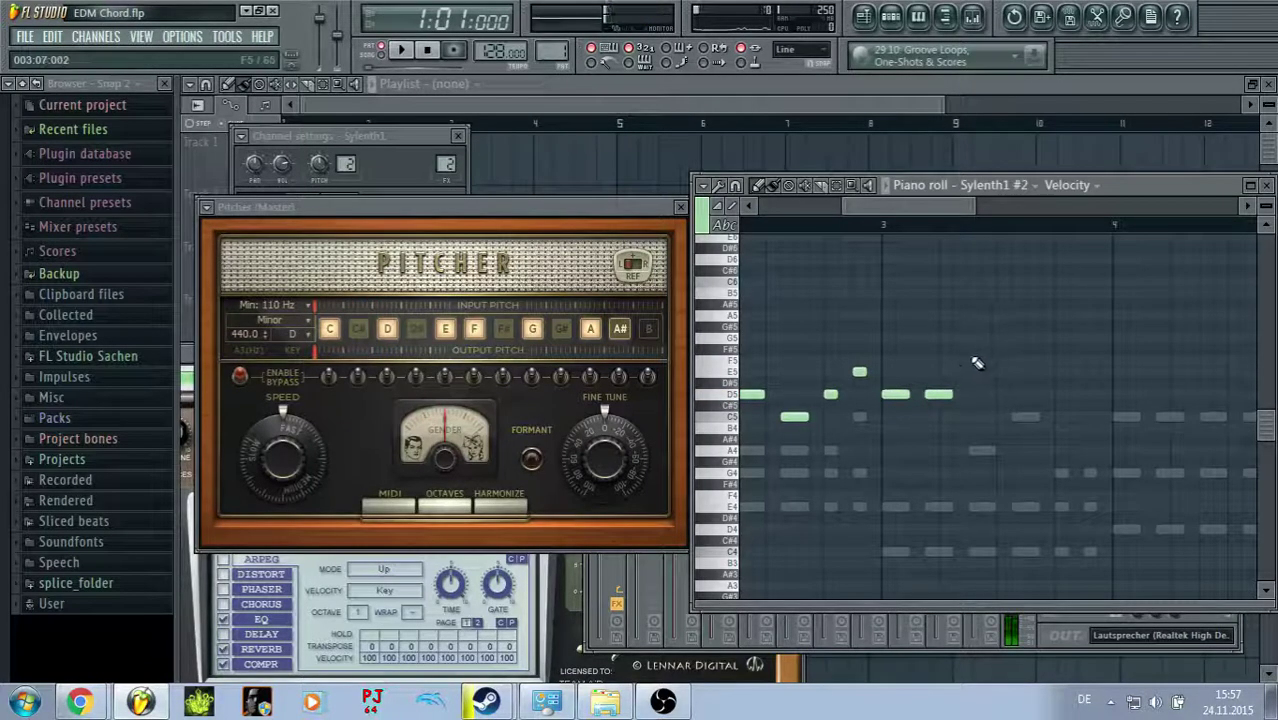
left_click(980, 451)
left_click(1024, 417)
key("y")
mouse_move(878, 275)
left_mouse_down()
mouse_move(901, 294)
mouse_move(1040, 305)
left_mouse_up()
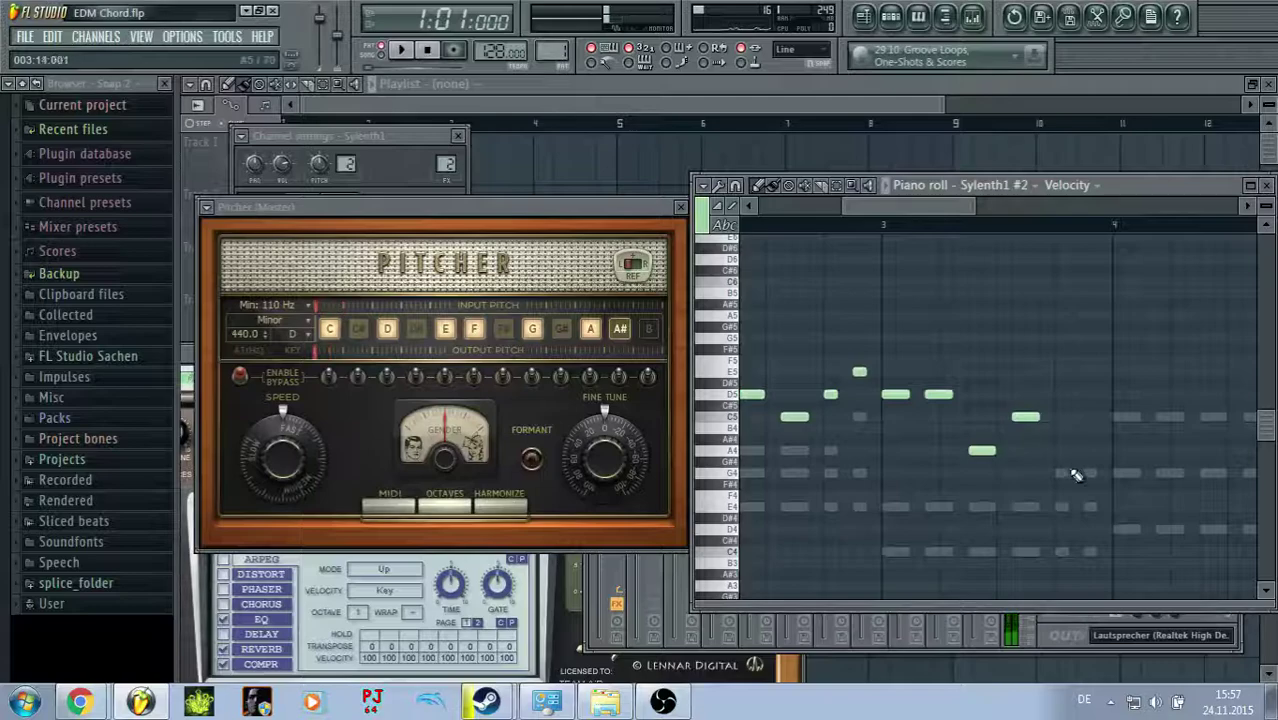
Step: Finish bar 3 with a short A4 and a short C5, and move that last note down to G4
left_click(1064, 451)
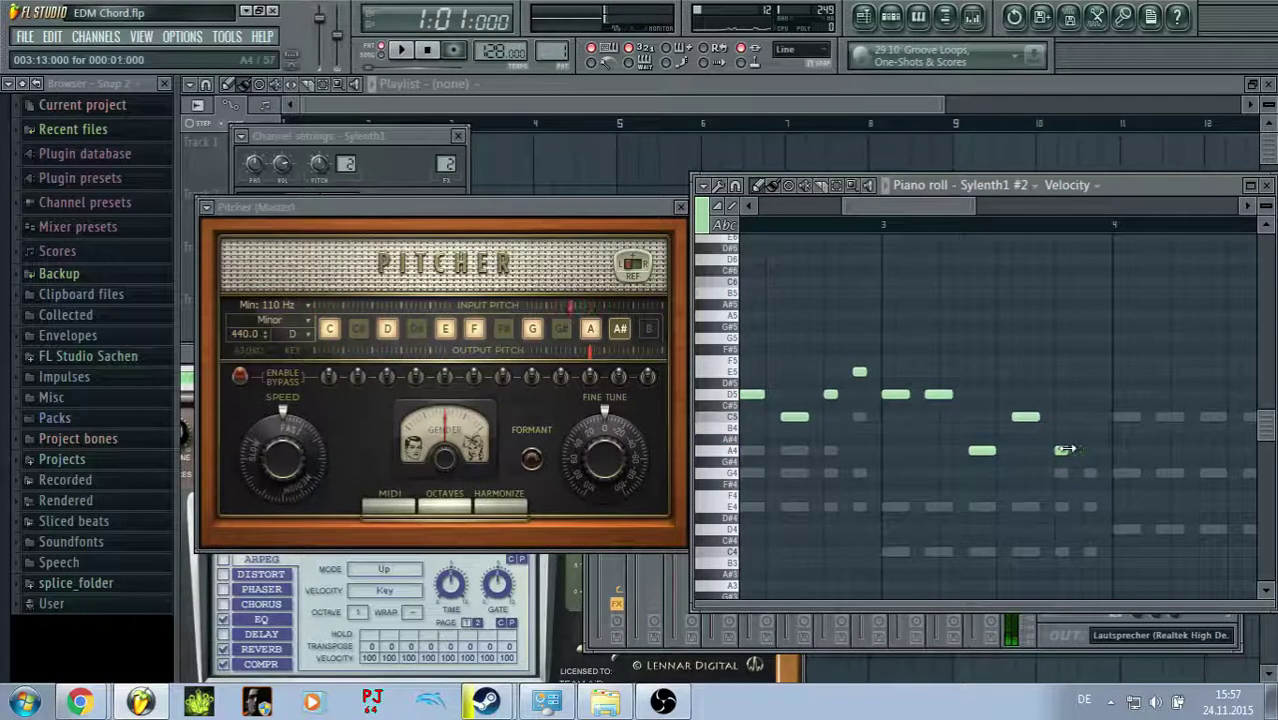
left_click(1090, 416)
left_click_drag(1010, 338, 1090, 337)
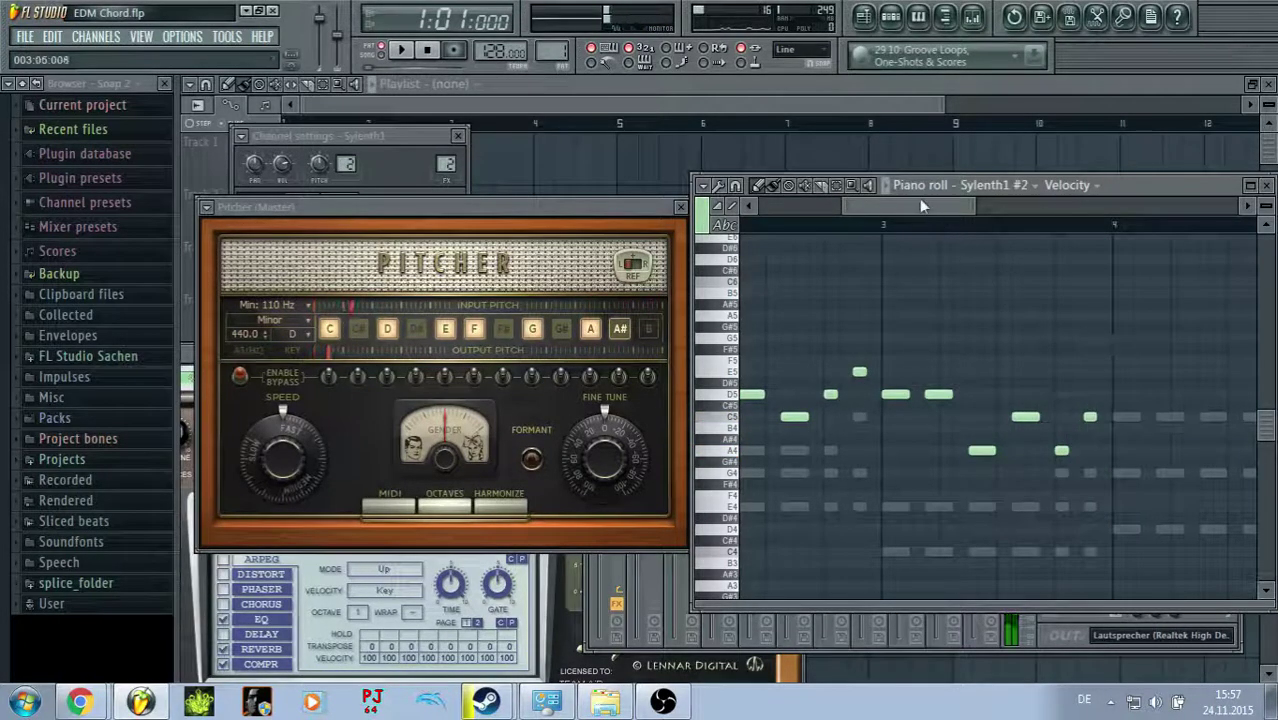
left_click_drag(1088, 417, 1094, 487)
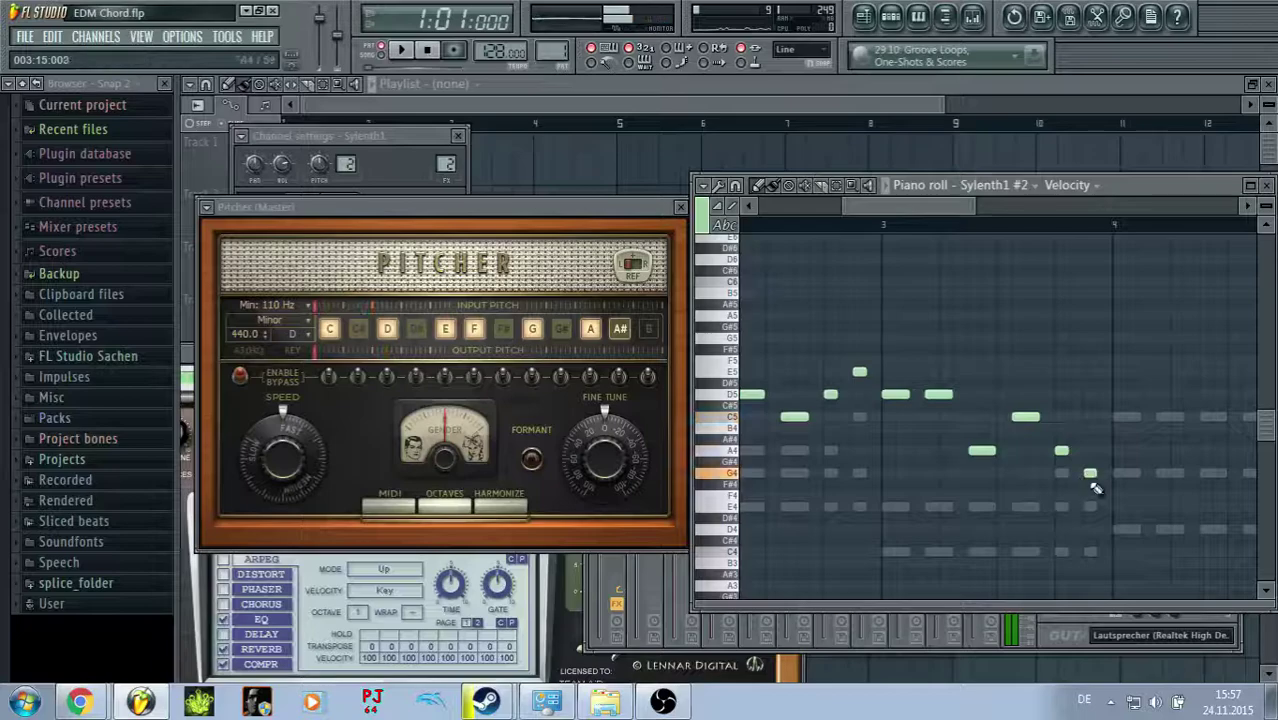
left_click_drag(900, 291, 1095, 306)
Step: Draw the bar 4 melody as four C5 notes, a short D5 and a short E5, and play back the pattern
left_click_drag(915, 203, 957, 205)
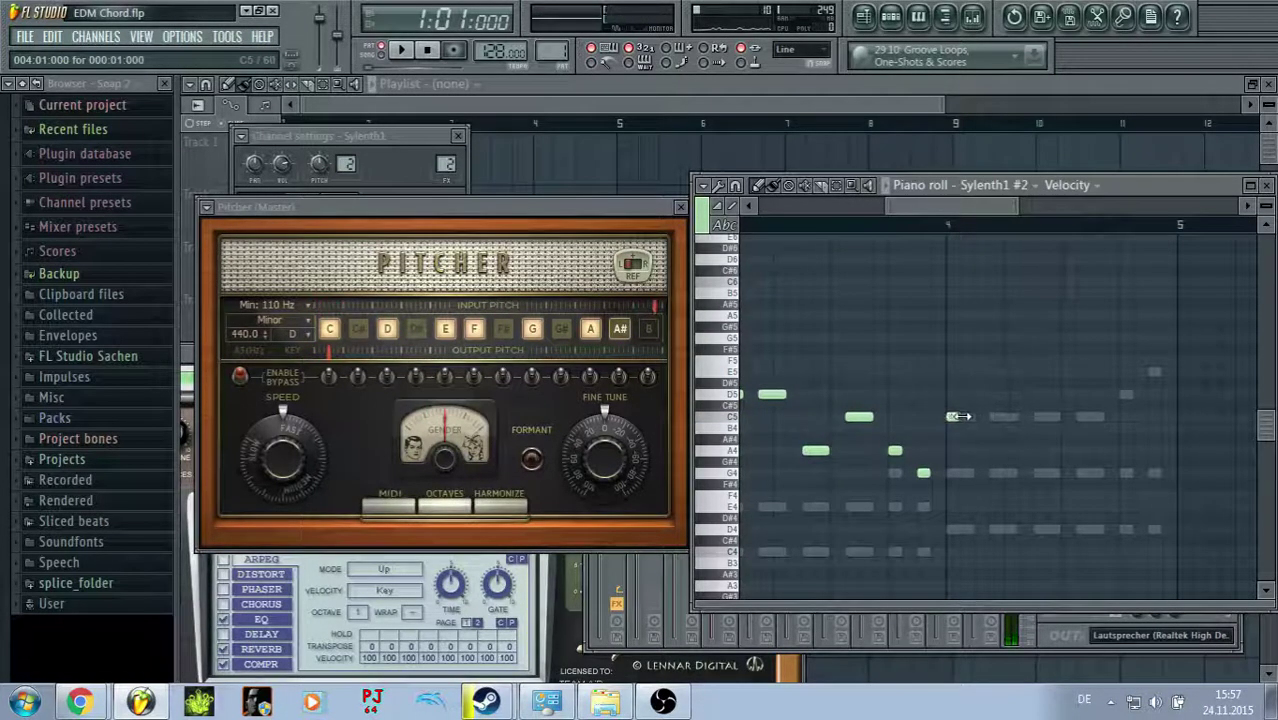
left_click_drag(982, 424, 990, 417)
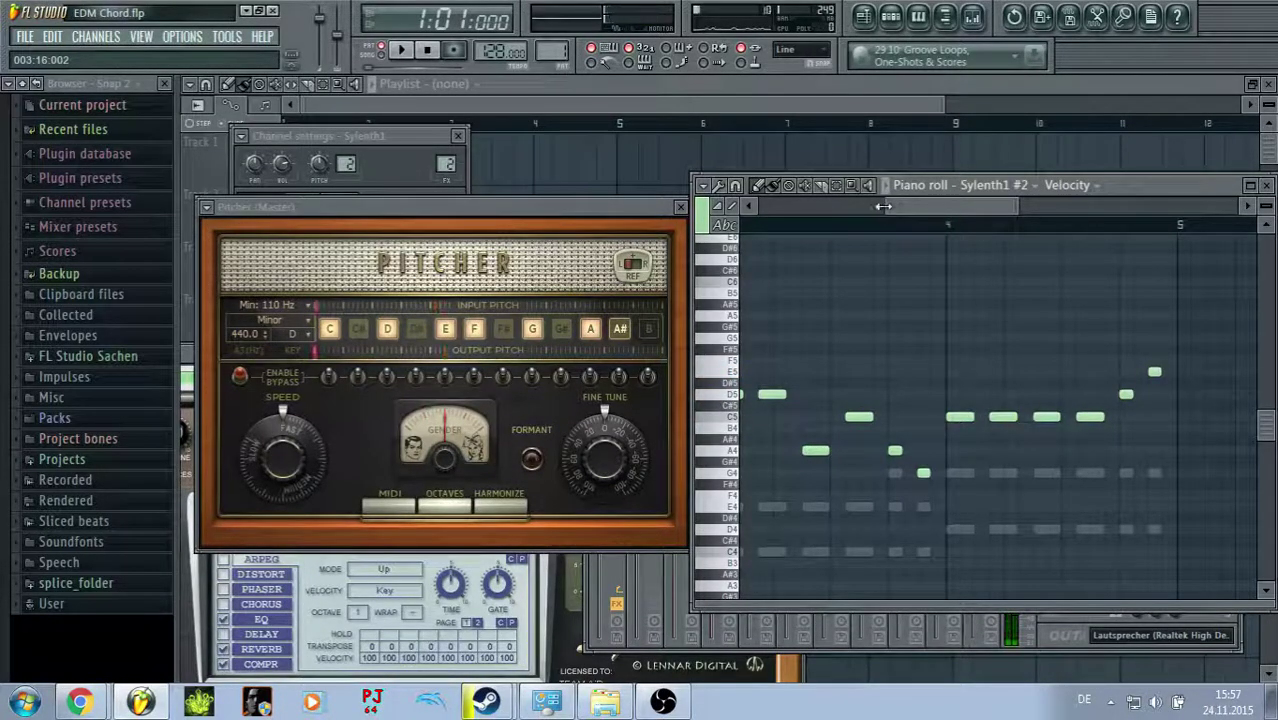
left_click_drag(883, 206, 86, 242)
left_click(403, 51)
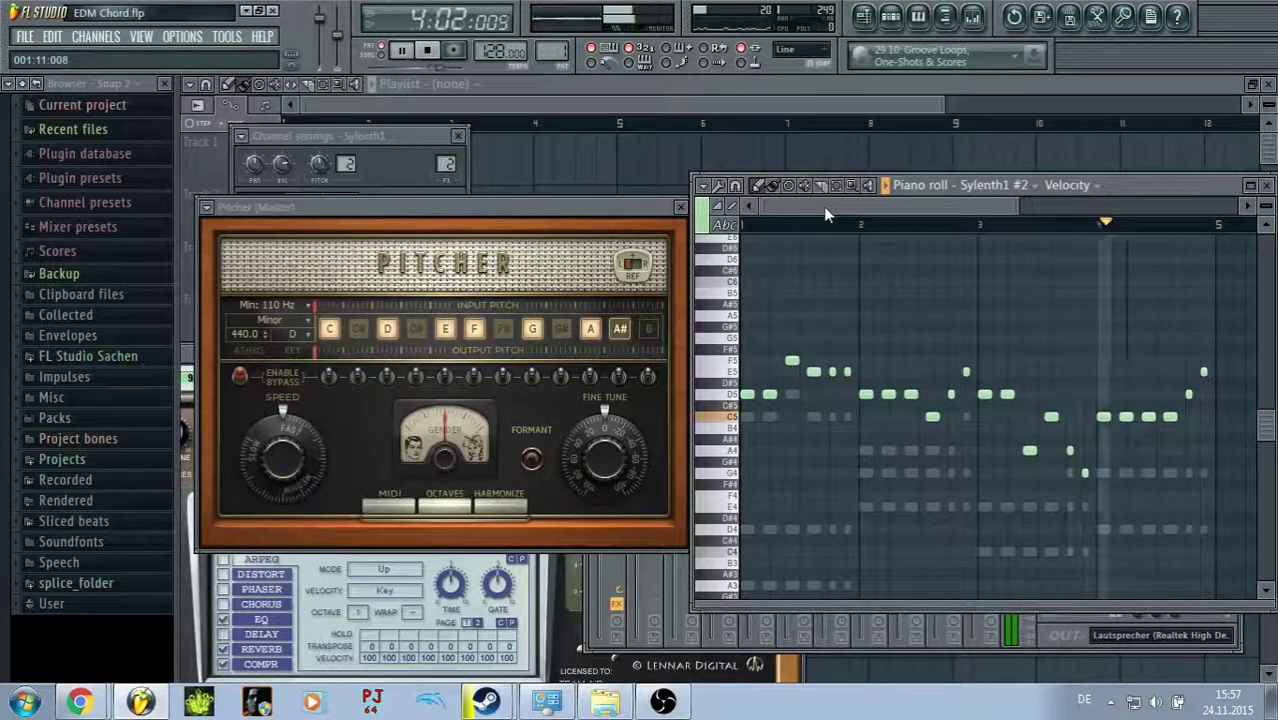
key("space")
left_click_drag(1015, 203, 885, 204)
key("space")
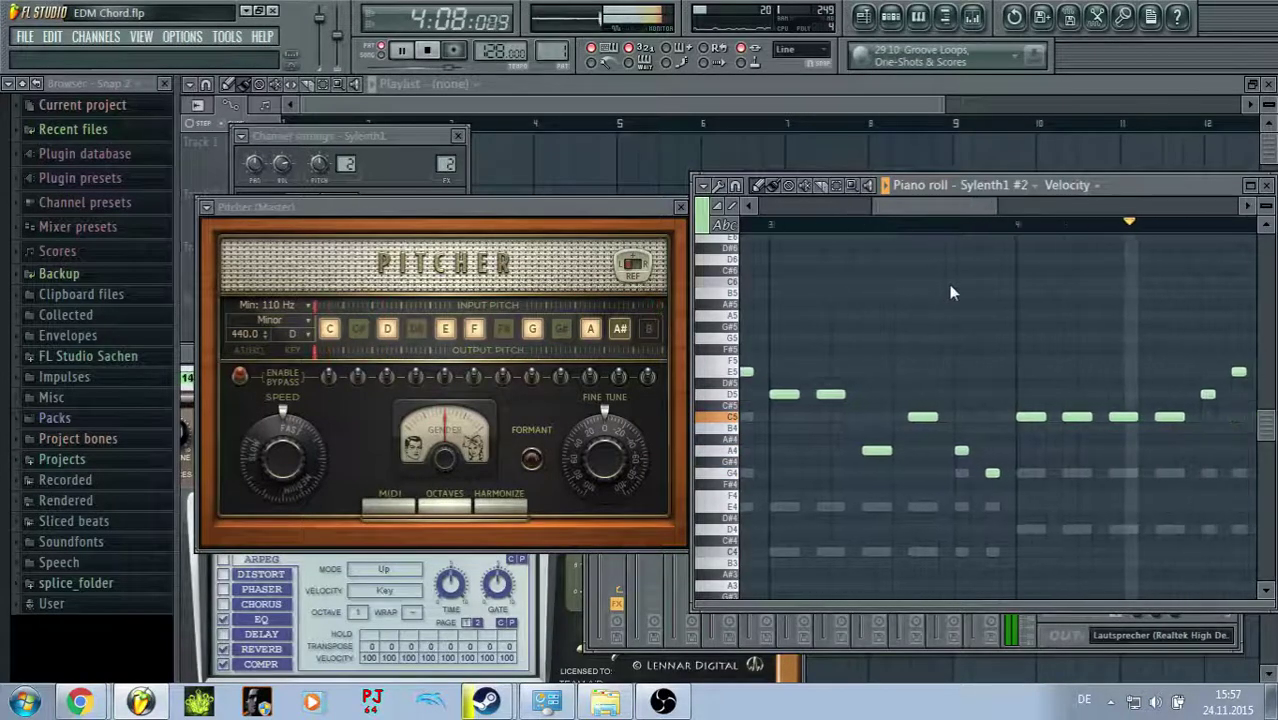
key("space")
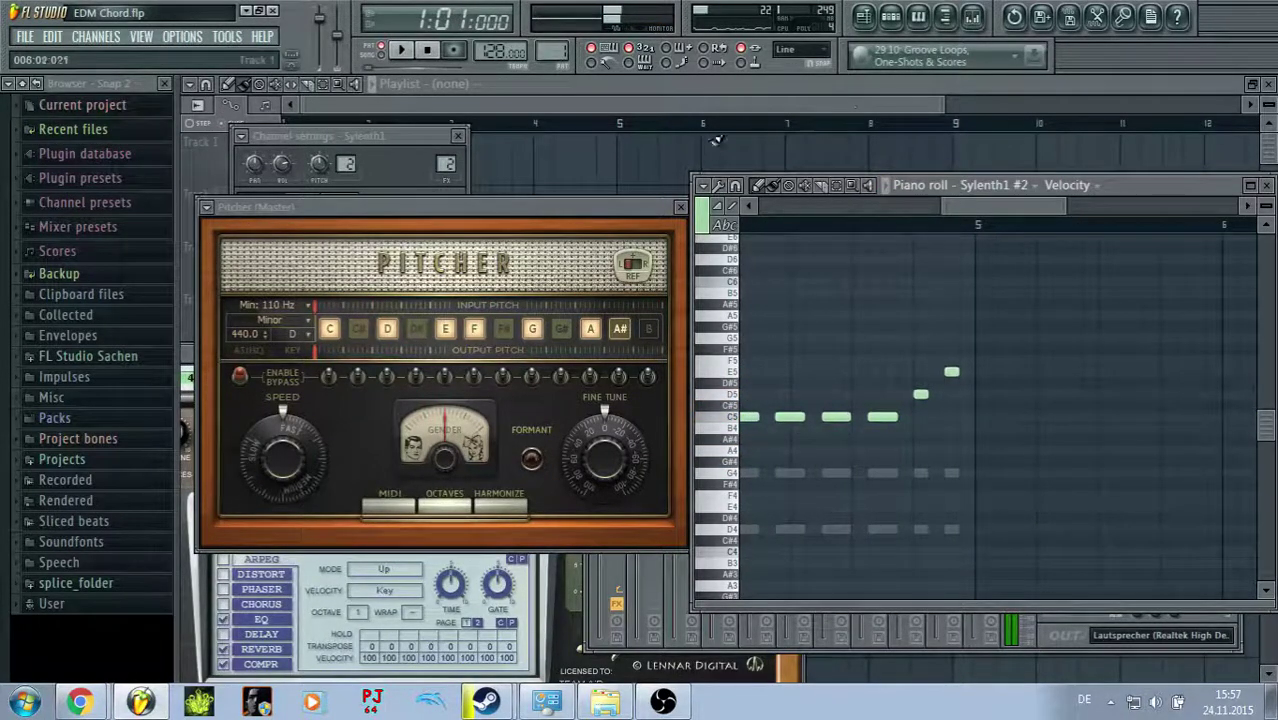
Step: Mute the Sylenth1 #2 channel and listen to the original Sylenth1 chords alone in their piano roll
left_click(910, 28)
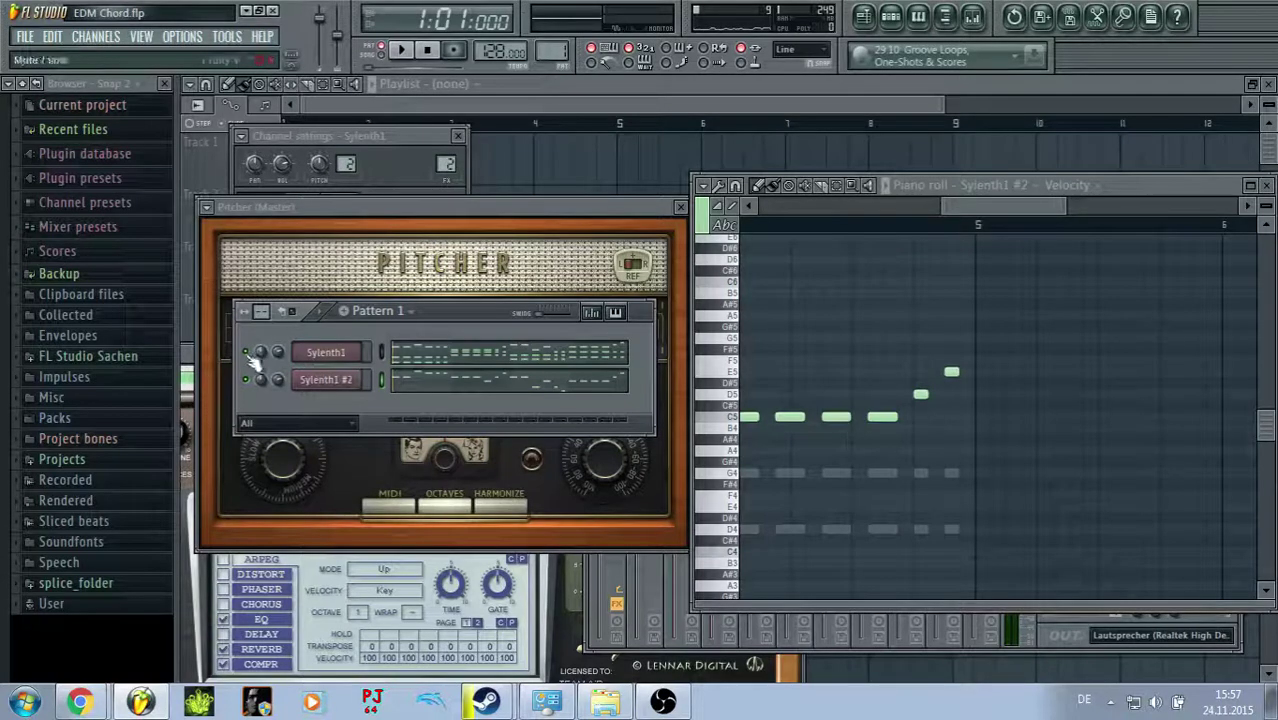
key("space")
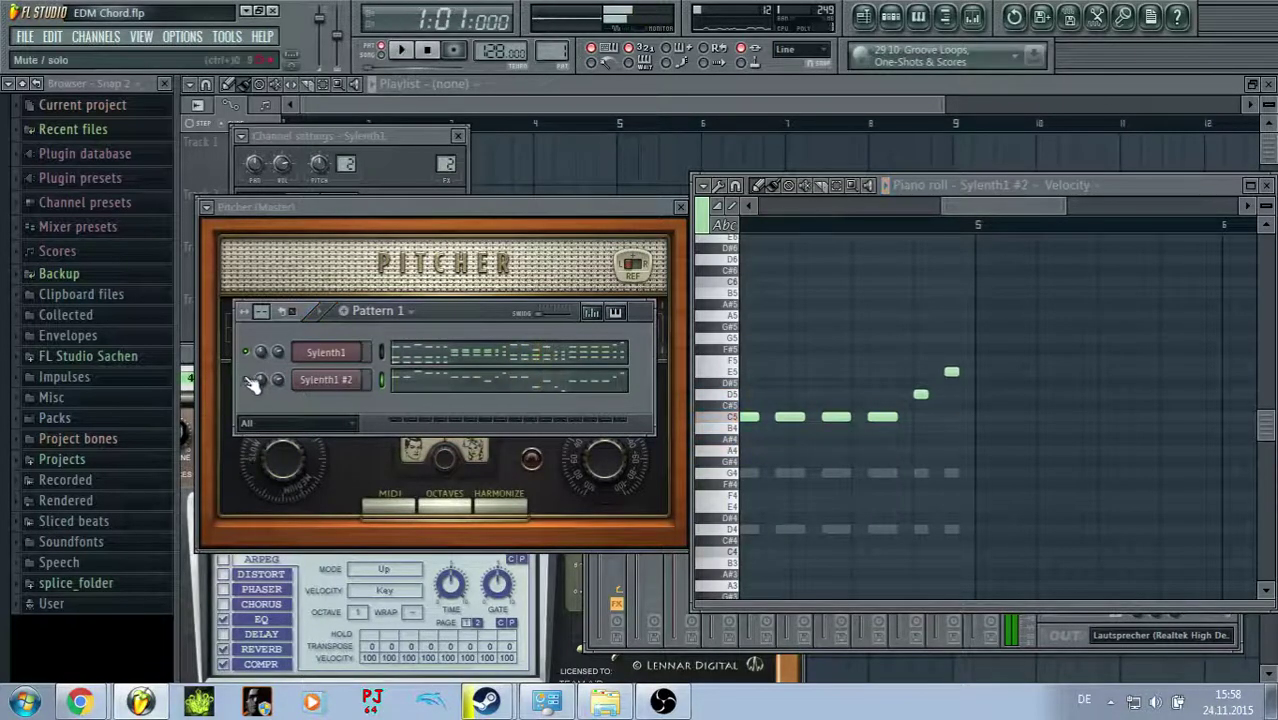
left_click(467, 355)
left_click(467, 355)
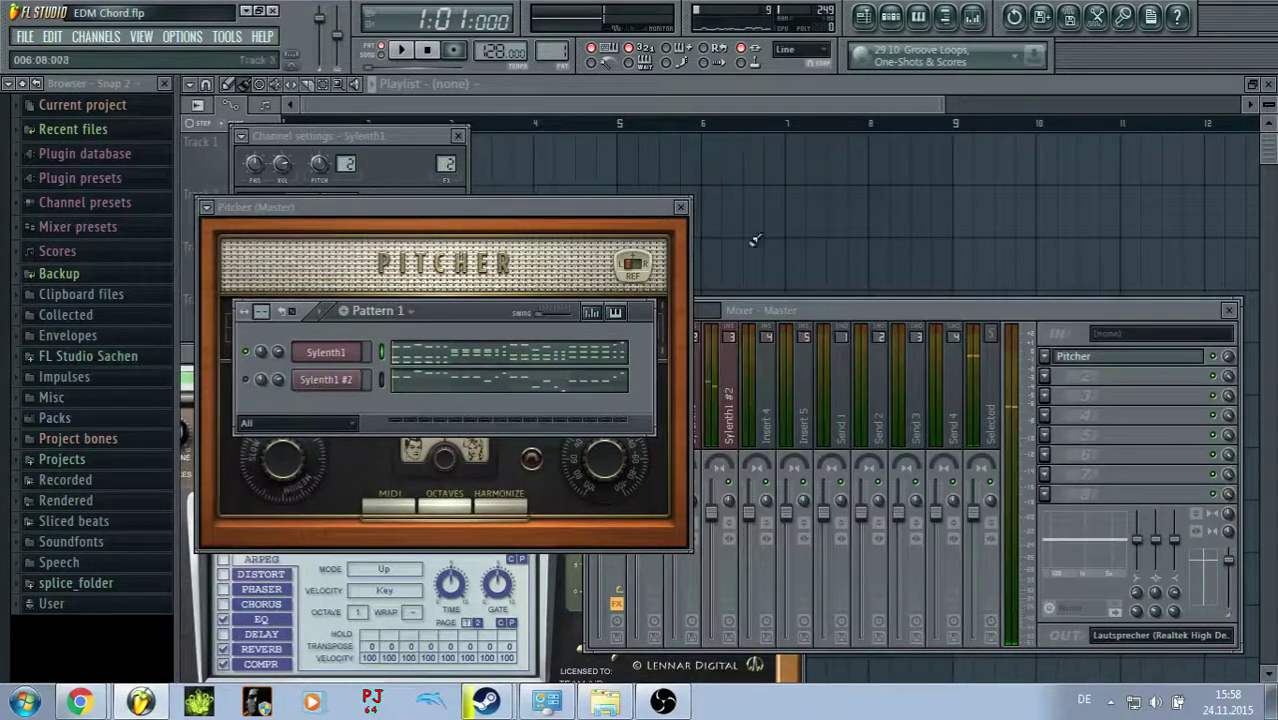
left_click(543, 355)
key("space")
left_click_drag(850, 207, 1029, 251)
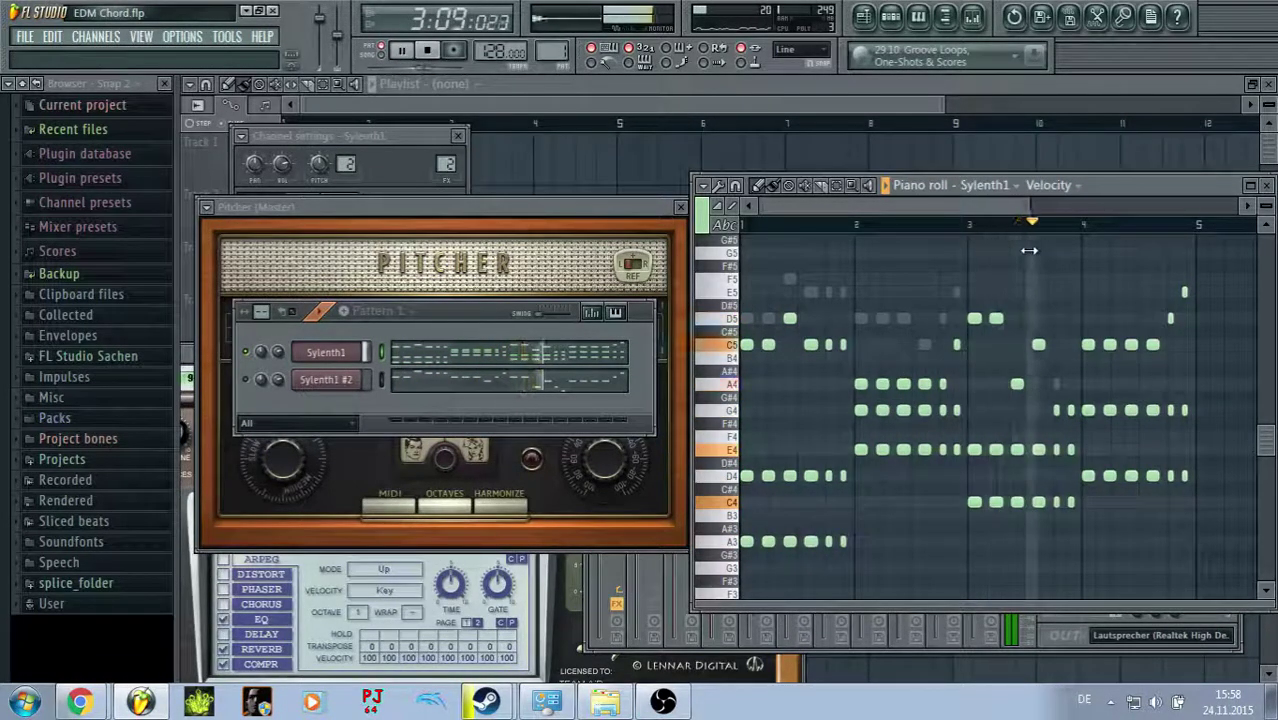
left_click_drag(1029, 251, 959, 249)
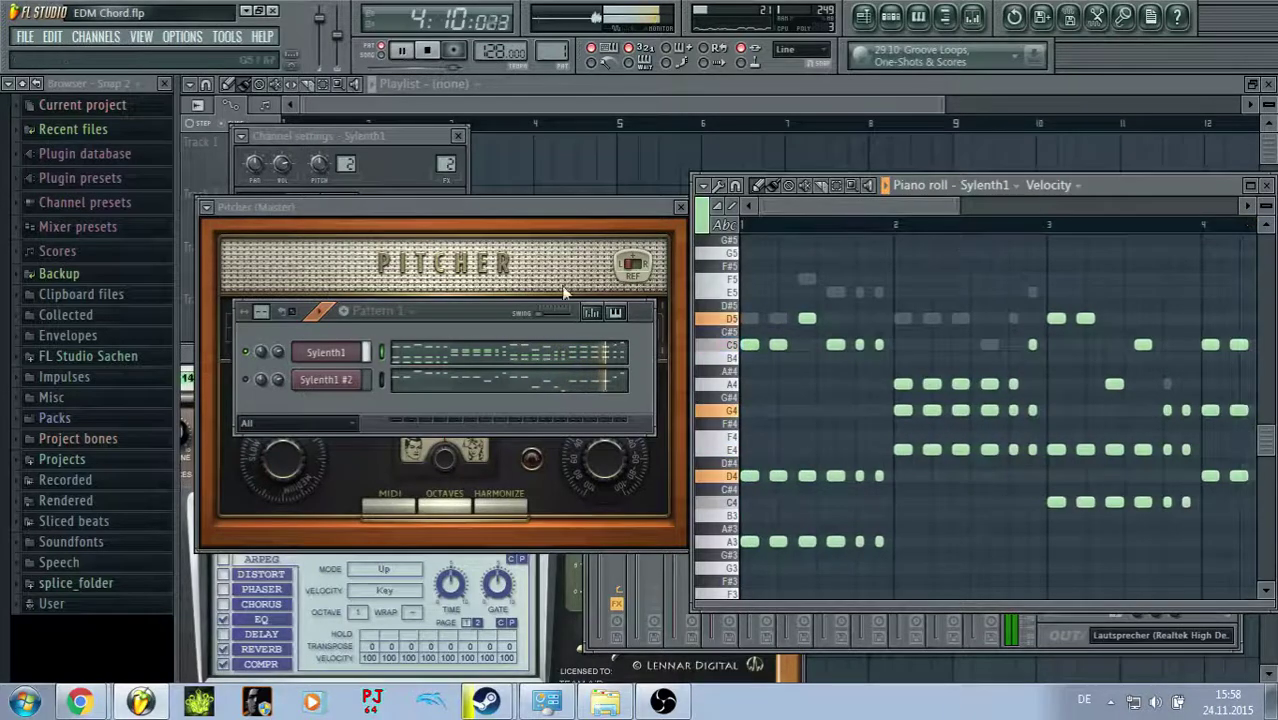
key("space")
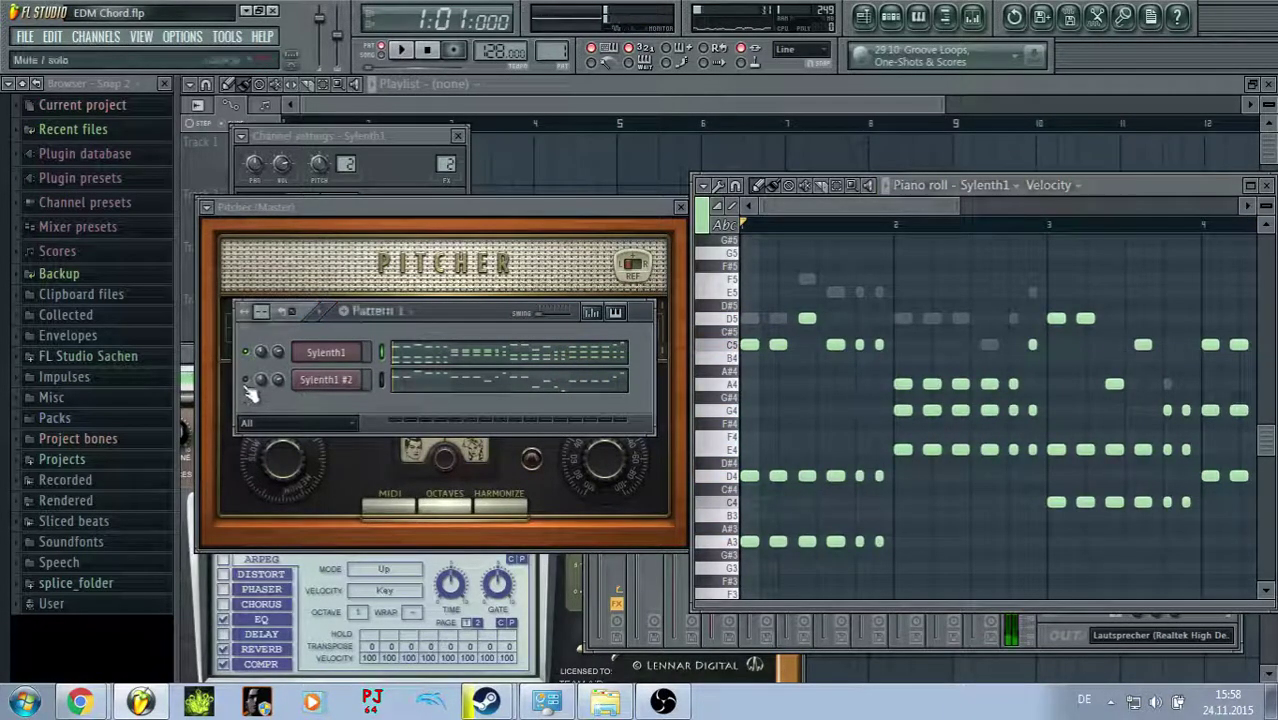
Step: Unmute the Sylenth1 #2 channel and play the chords and melody together through bar 4
key("space")
left_click_drag(861, 206, 958, 278)
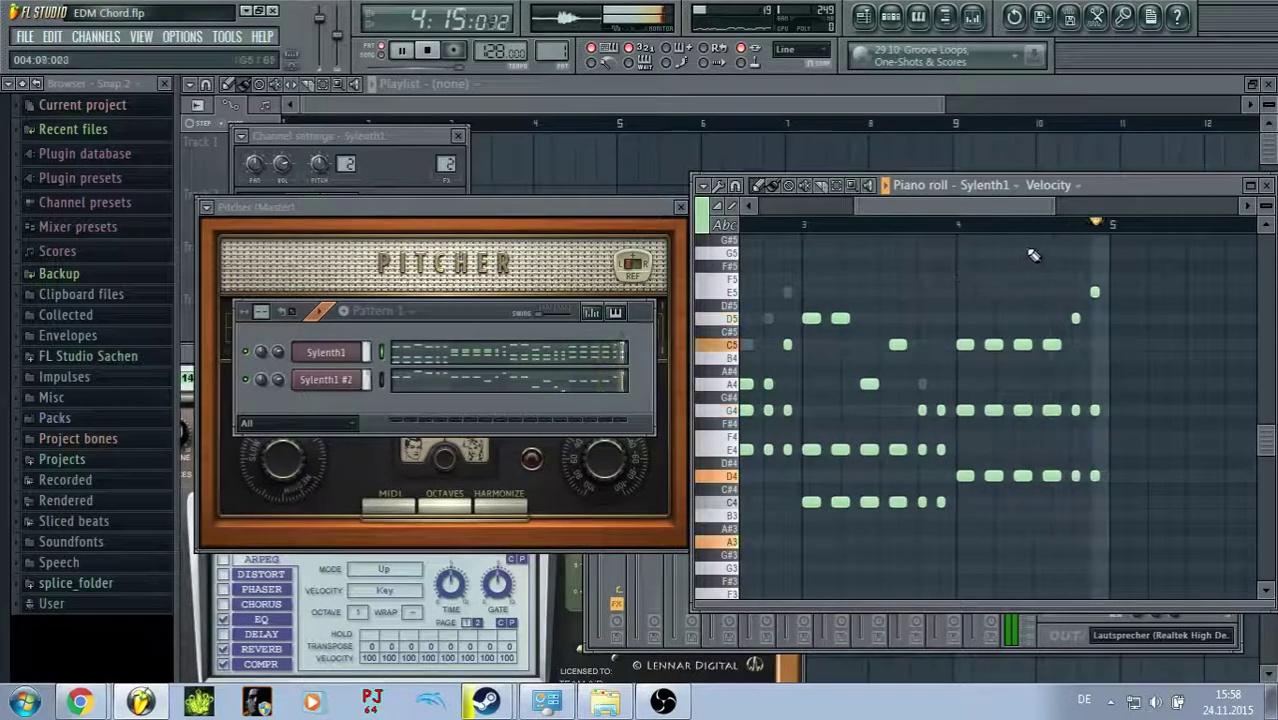
left_click_drag(1030, 215, 1010, 217)
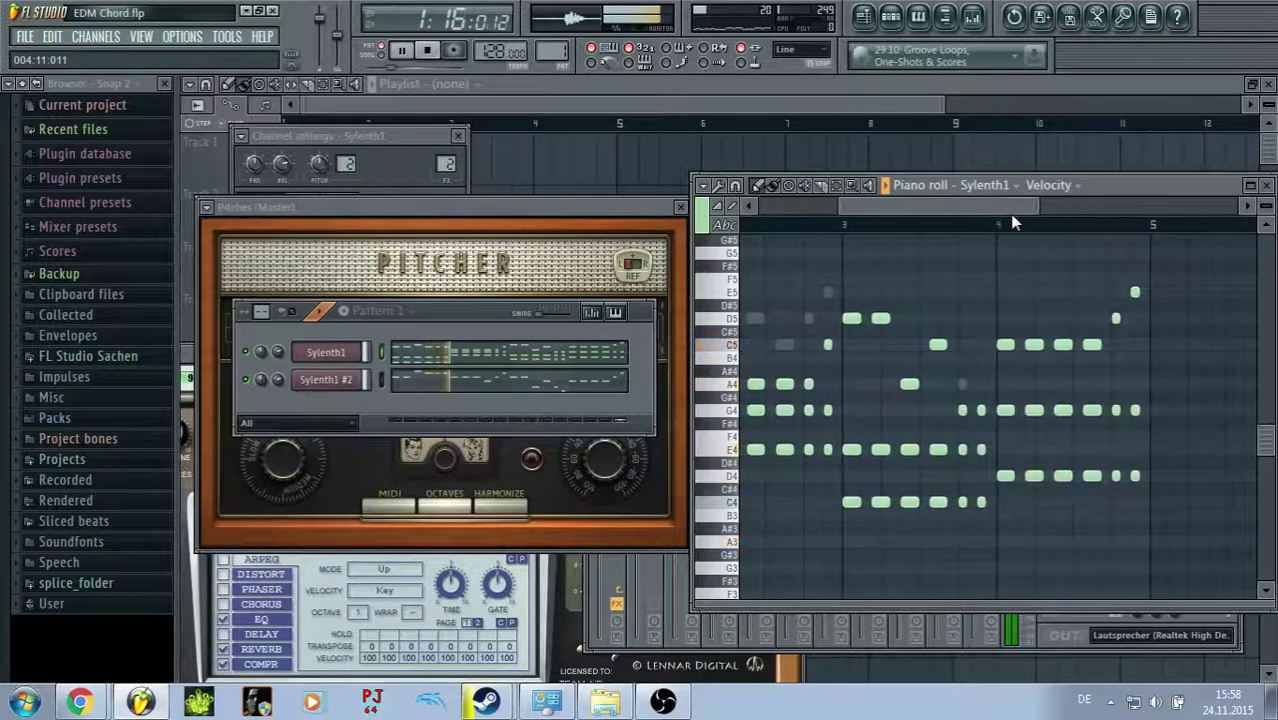
Step: Set the root note of the Sylenth1 #2 channel to C4 and keep its plugin window open
left_click(325, 380)
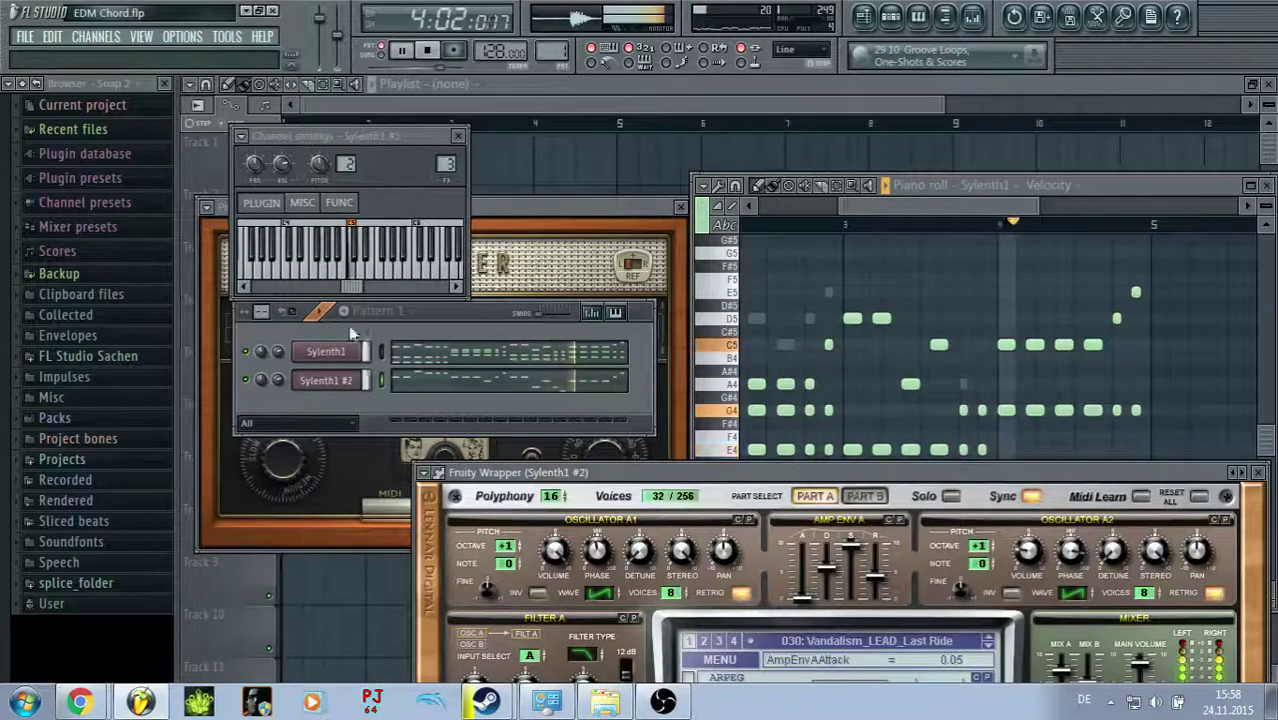
left_click(290, 232)
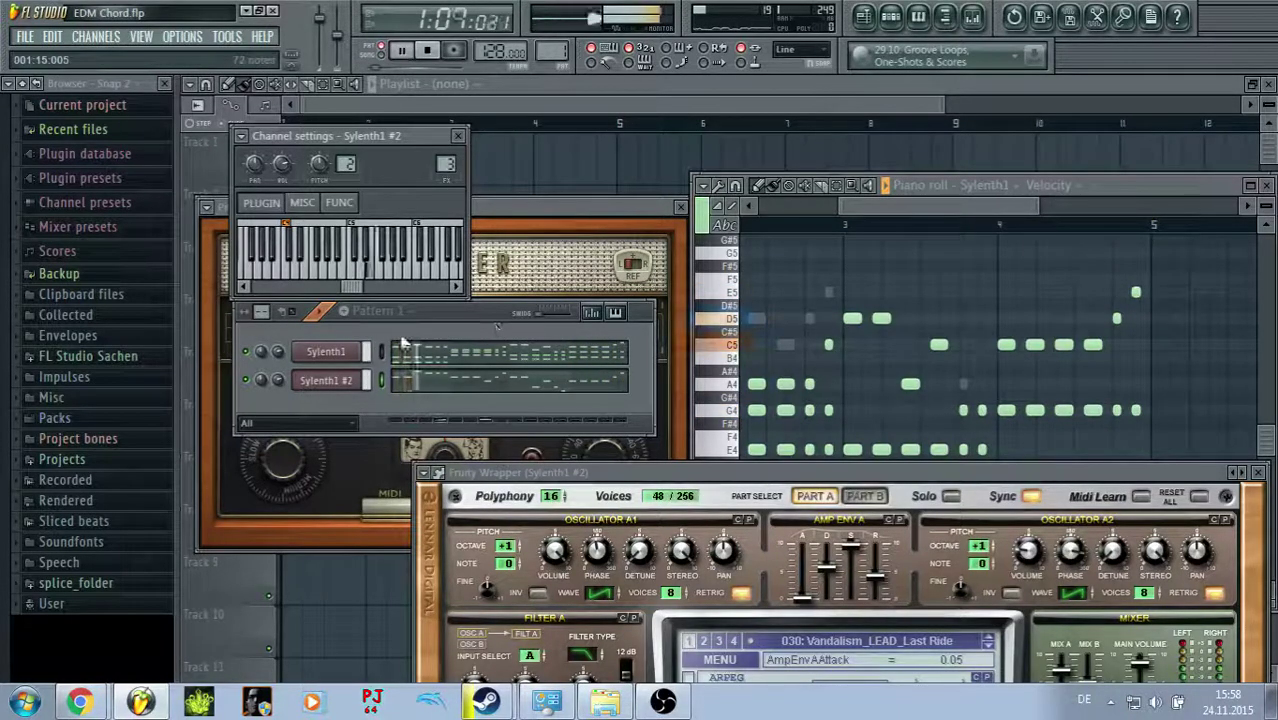
left_click(347, 379)
left_click(347, 379)
left_click(502, 473)
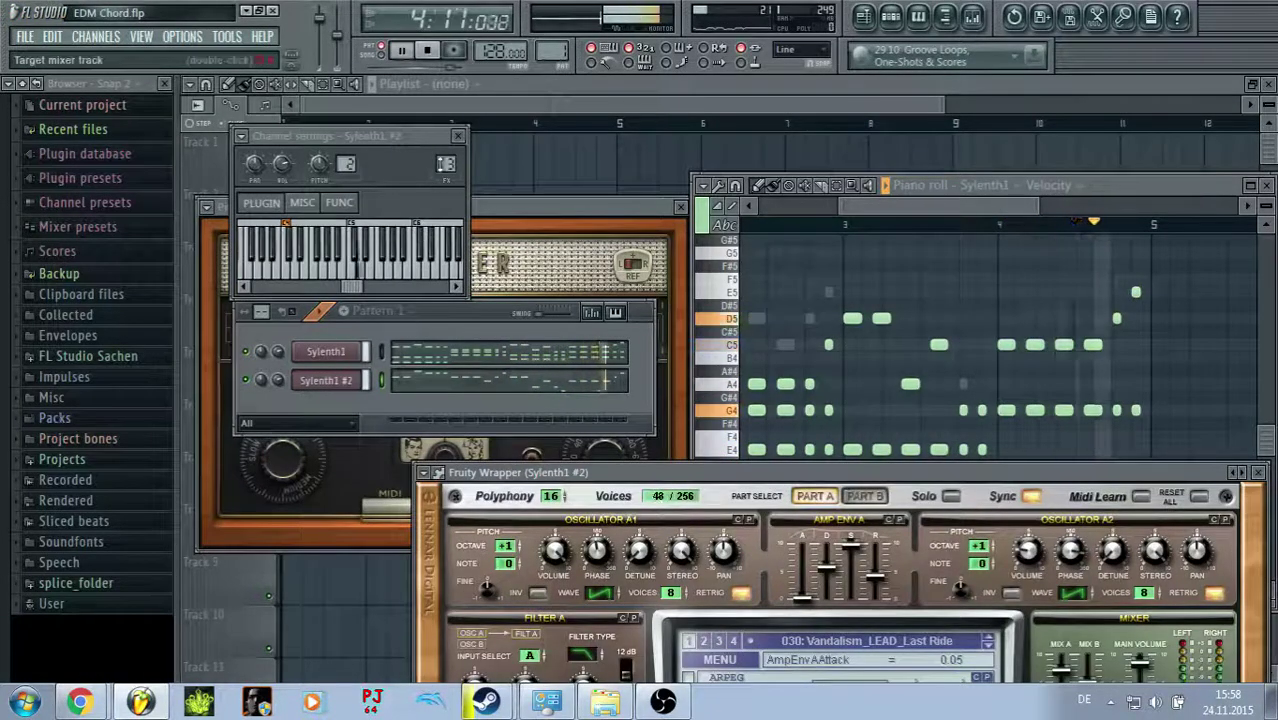
Step: Balance the layers in the mixer by lowering the Sylenth1 #2 track and raising the Sylenth1 track to about -1.0 dB
key("F9")
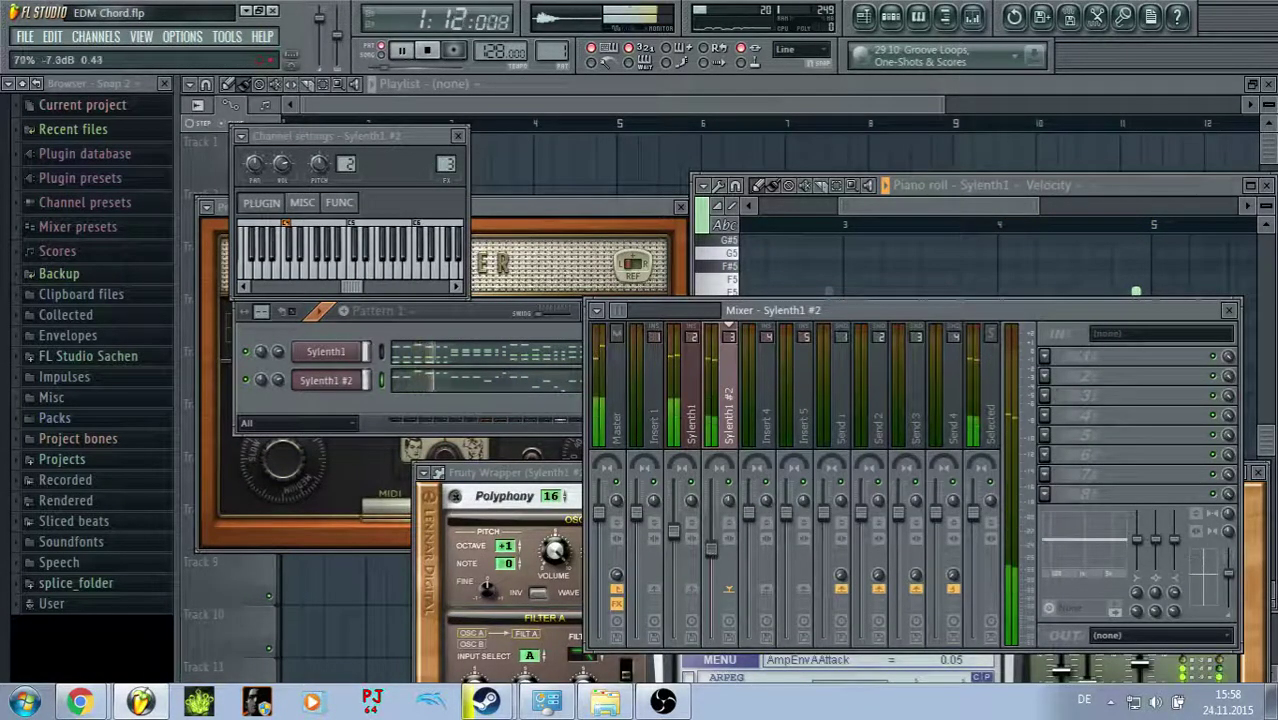
left_click_drag(711, 552, 677, 519)
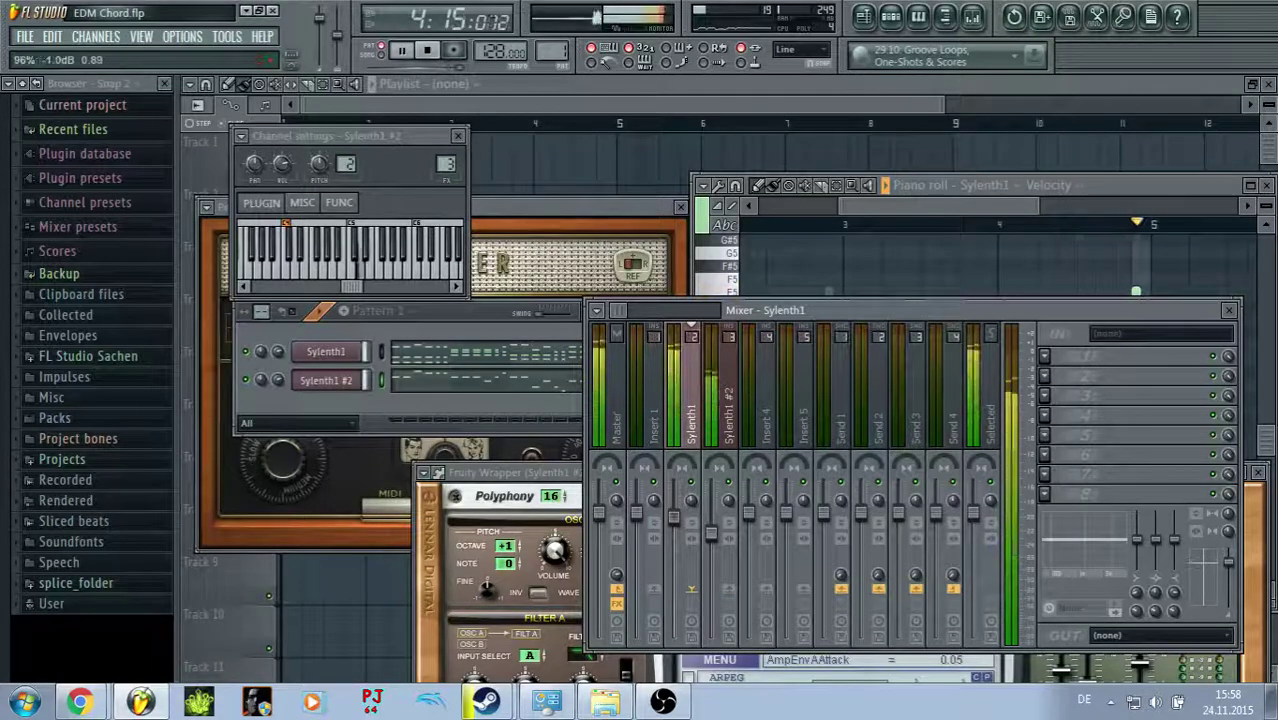
Step: Bring up the Sylenth1 #2 plugin and audition its presets during playback, loading 043: Vandalism_LEAD_Pandora
left_click(350, 382)
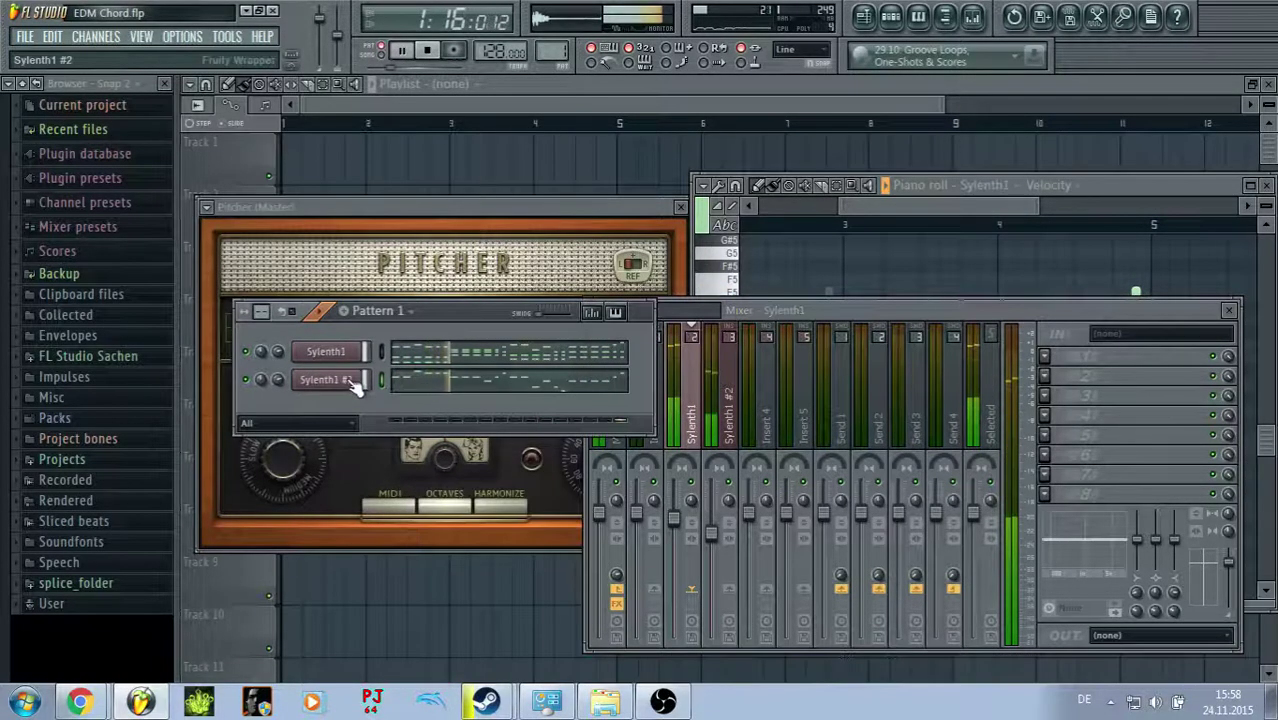
left_click(352, 384)
left_click_drag(542, 473, 426, 186)
left_click(876, 360)
left_click(876, 360)
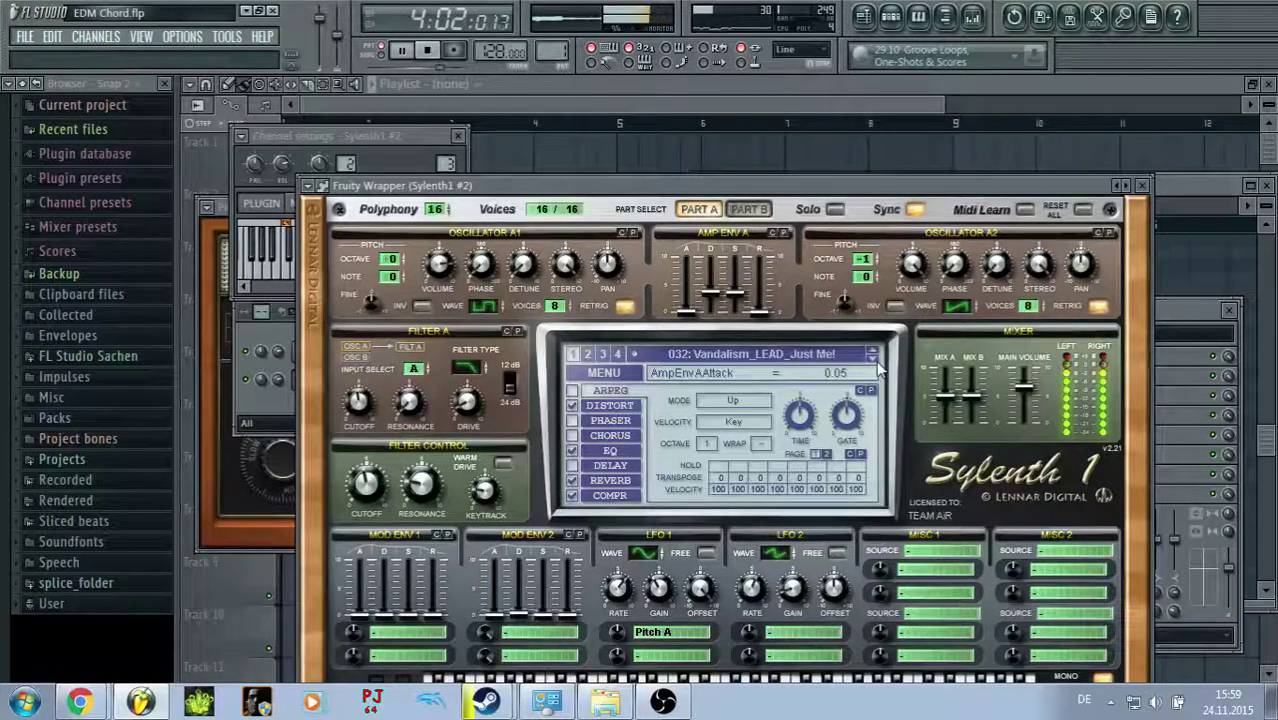
left_click(876, 360)
left_click(876, 360)
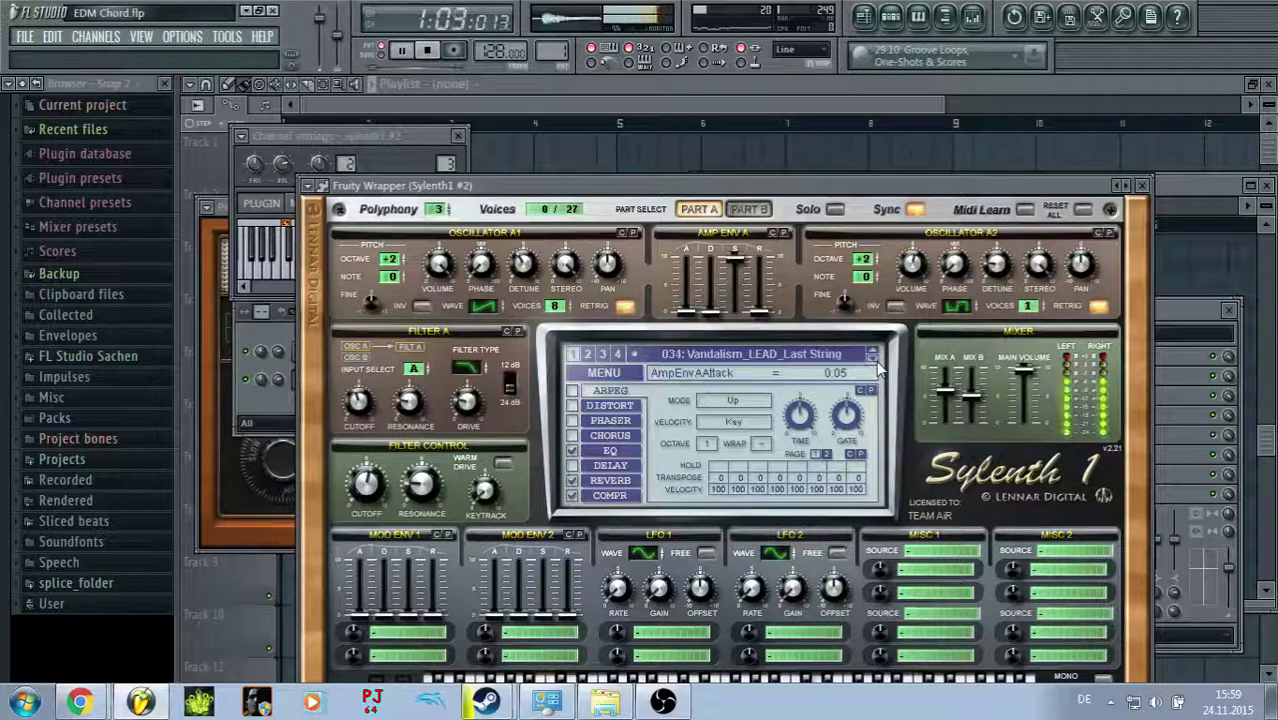
left_click(876, 360)
left_click(876, 360)
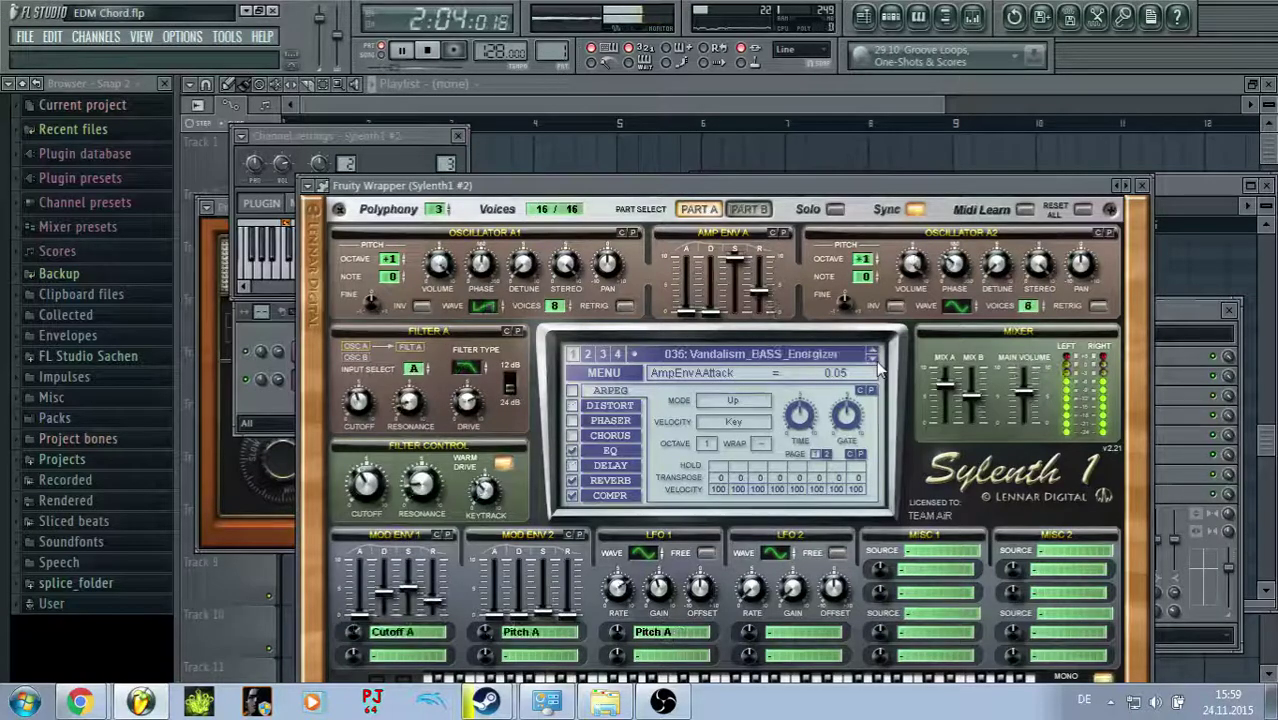
left_click(876, 360)
left_click(876, 360)
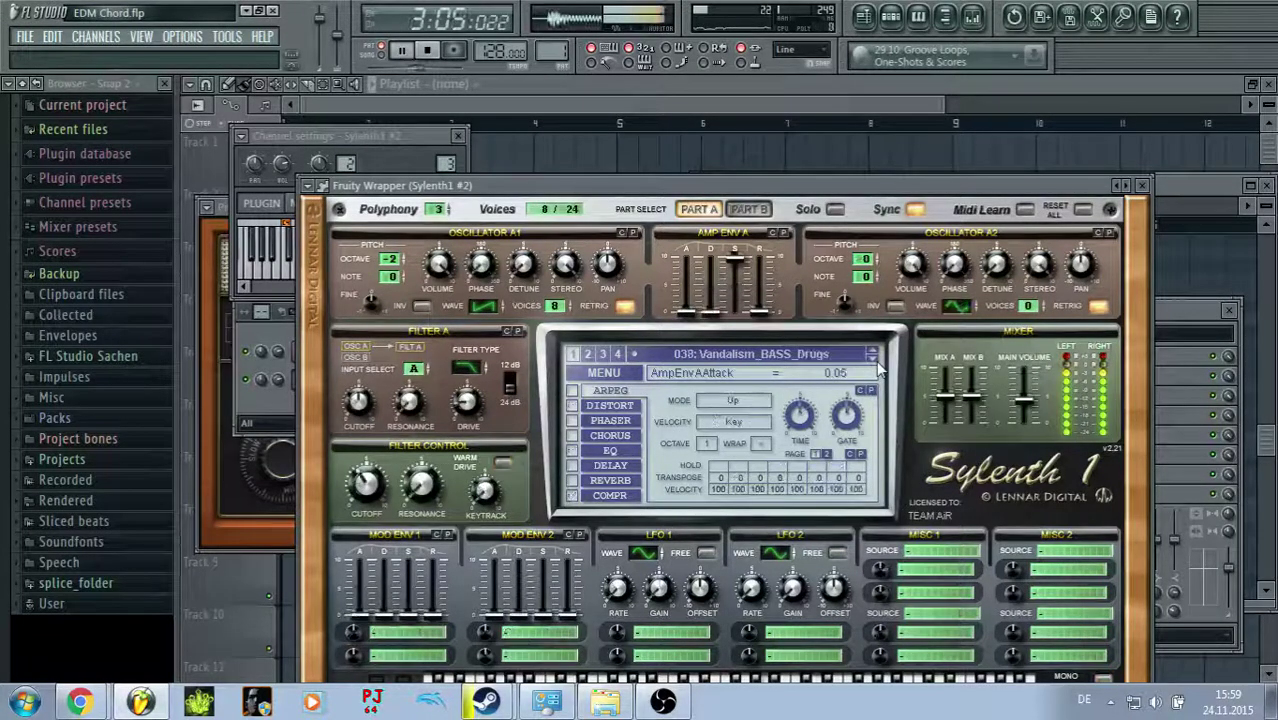
left_click(876, 360)
left_click(876, 362)
left_click(876, 362)
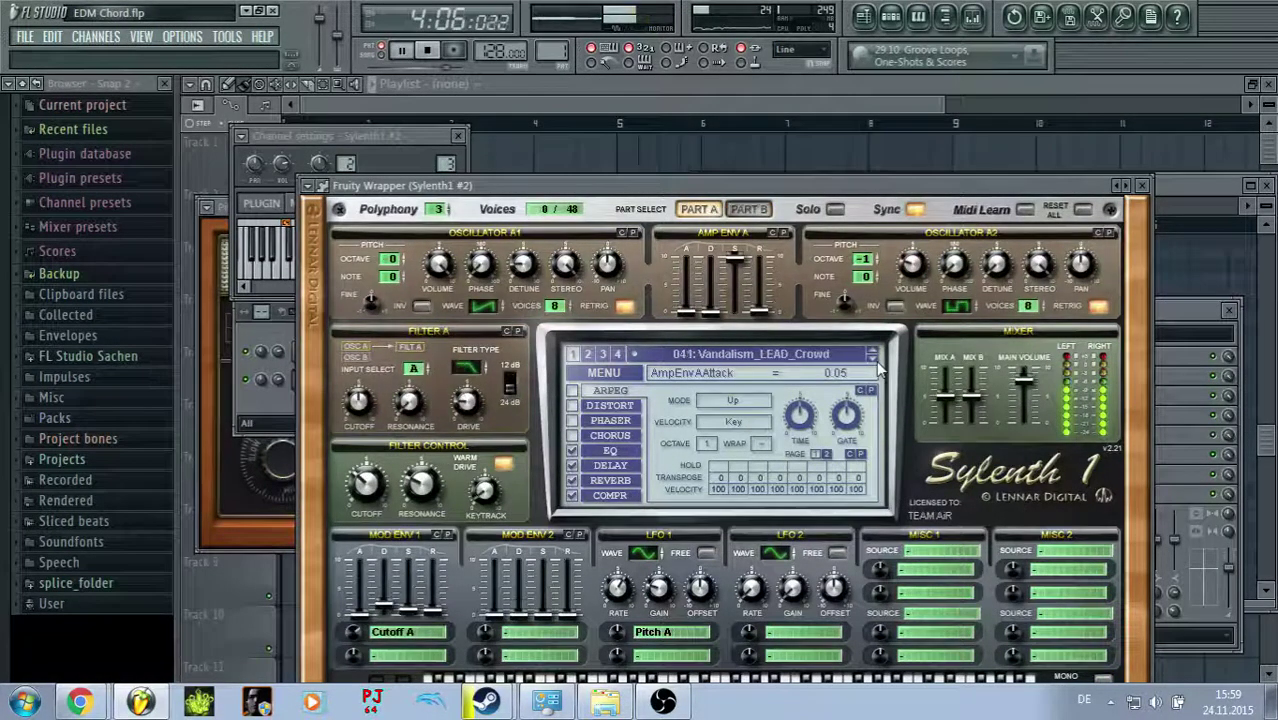
left_click(876, 362)
left_click(876, 362)
left_click(876, 360)
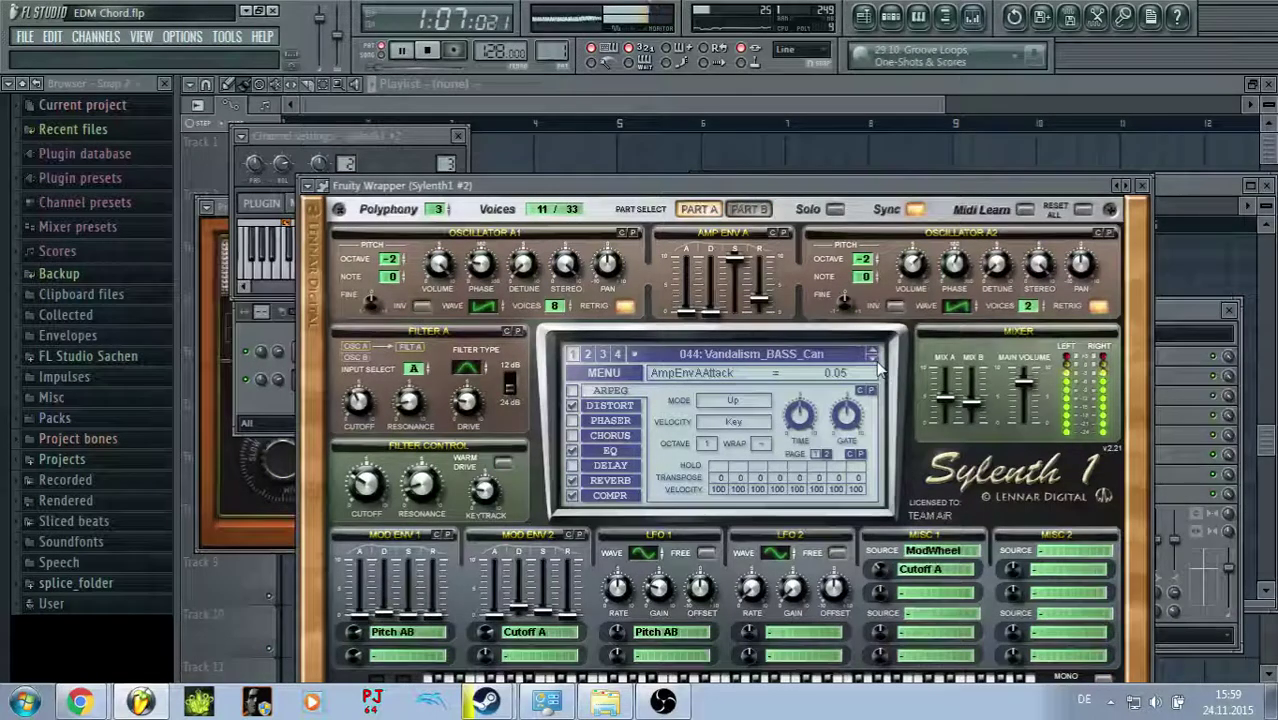
left_click(871, 355)
Step: Move the Sylenth1 #2 plugin window clear of the channel settings and advance through its presets to 049: Vandalism_LEAD_Torrent
left_click_drag(618, 195, 558, 362)
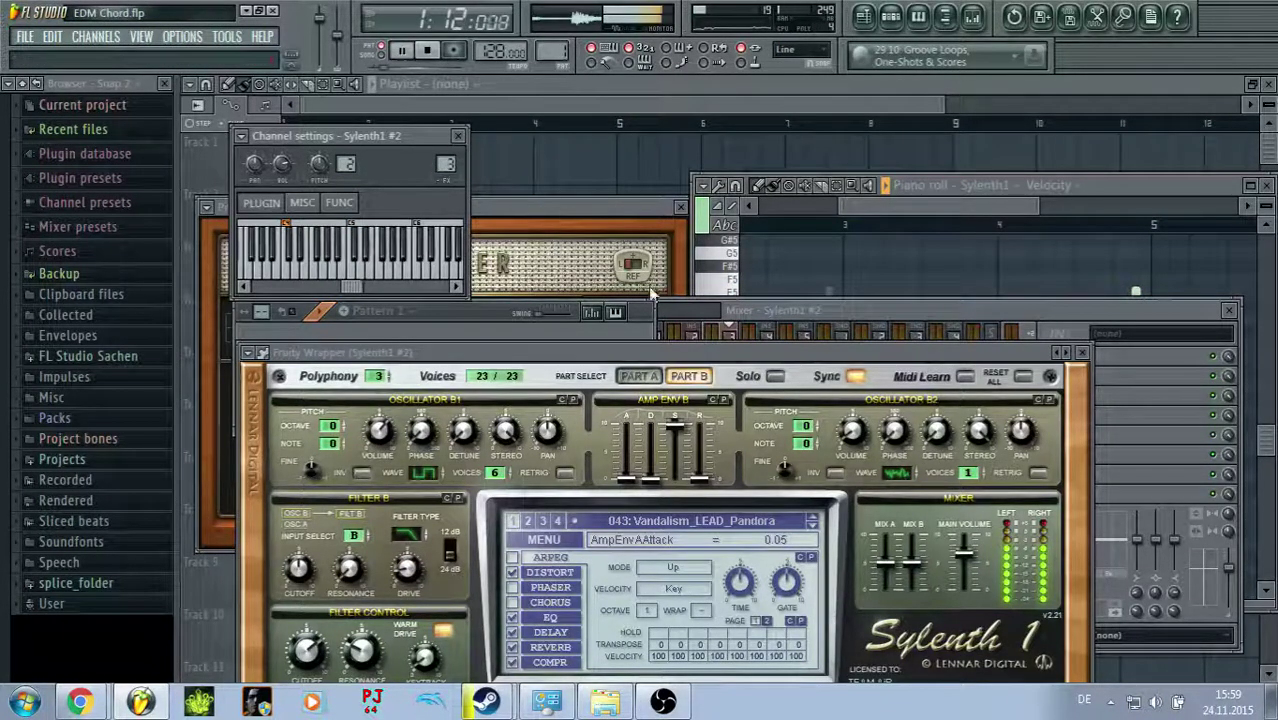
left_click(813, 526)
left_click(813, 526)
left_click(813, 526)
left_click(813, 526)
left_click(815, 524)
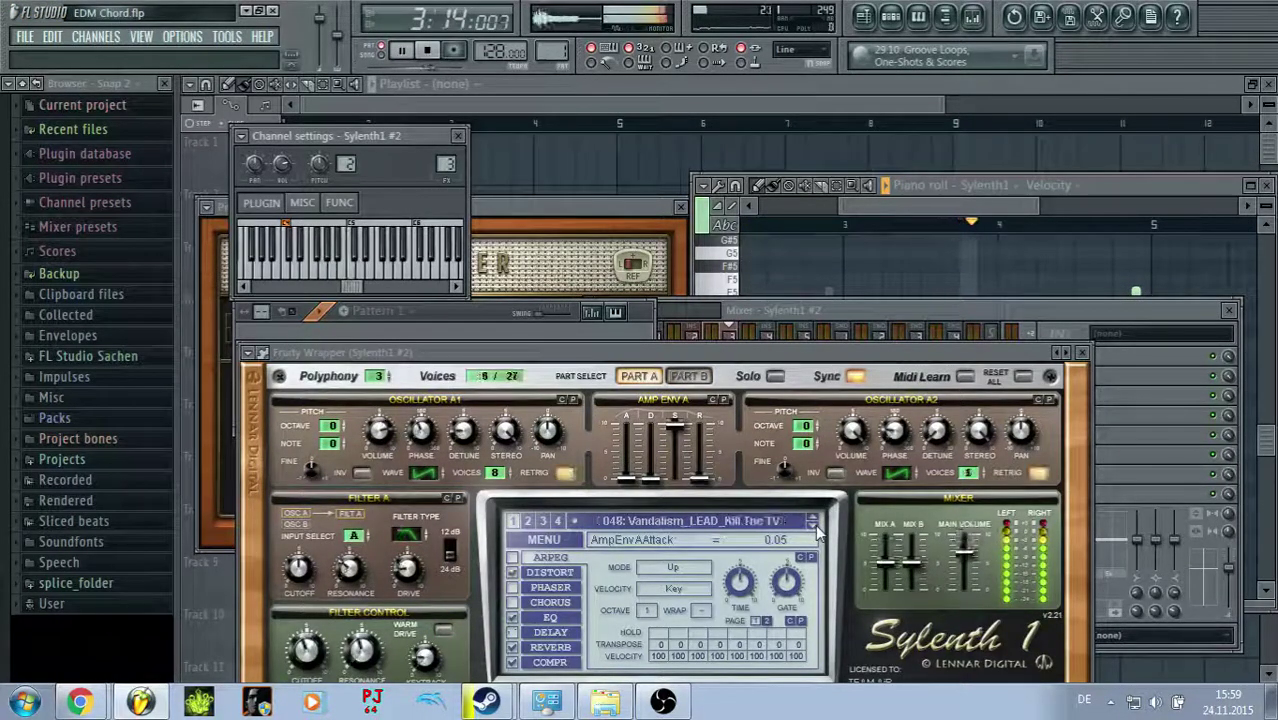
left_click(815, 524)
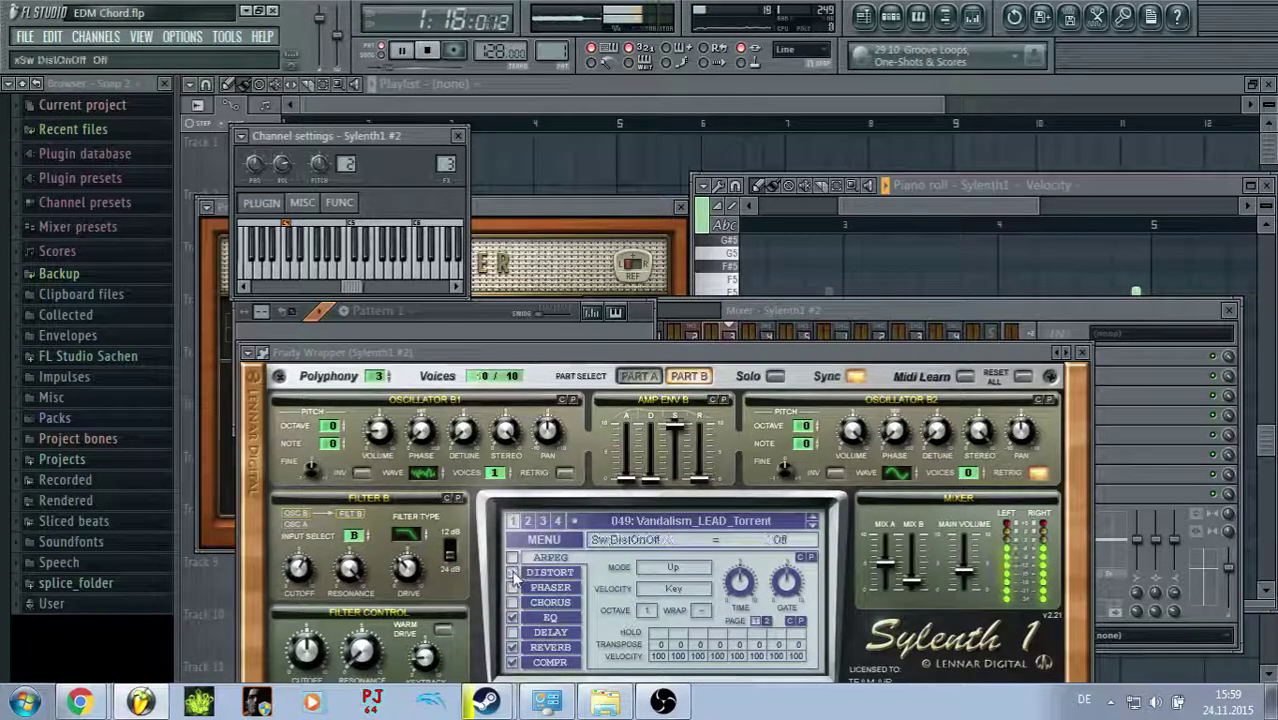
Step: Continue auditioning presets on Sylenth1 #2 and load 055: Vandalism_LEAD_Moon & Sun for the melody
left_click(813, 526)
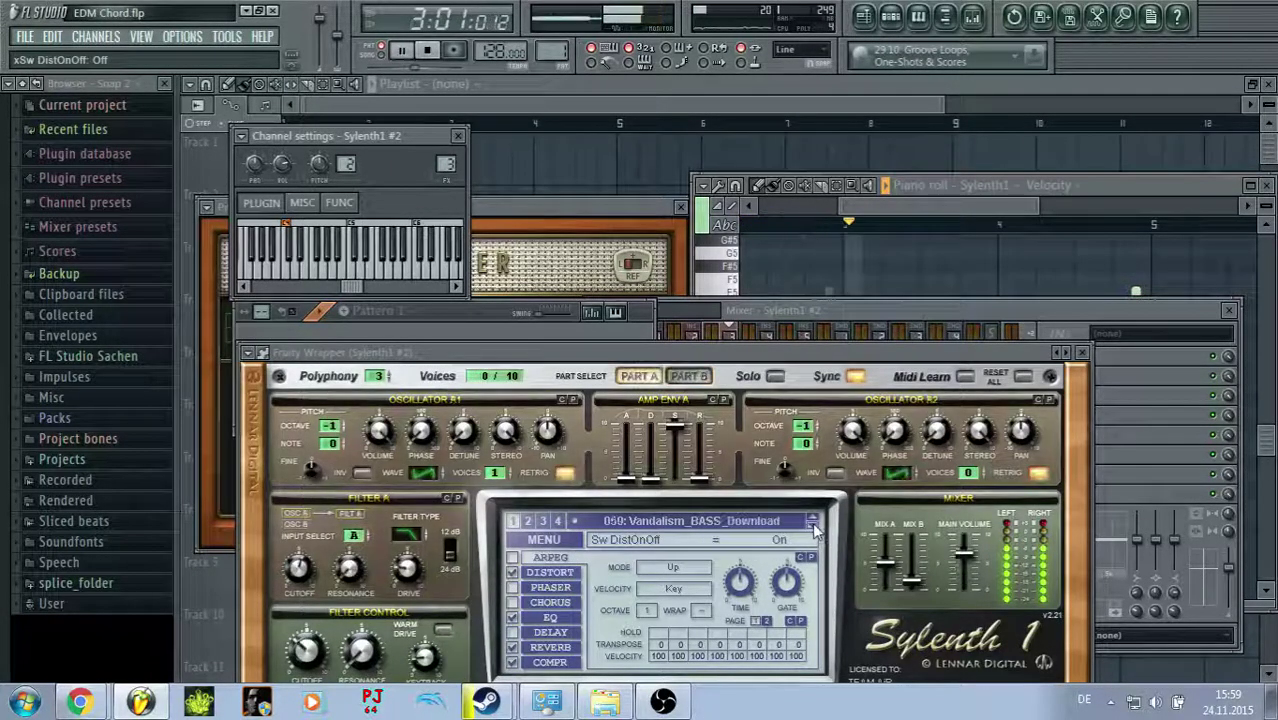
left_click(814, 526)
left_click(814, 526)
left_click(813, 527)
left_click(813, 527)
left_click(813, 526)
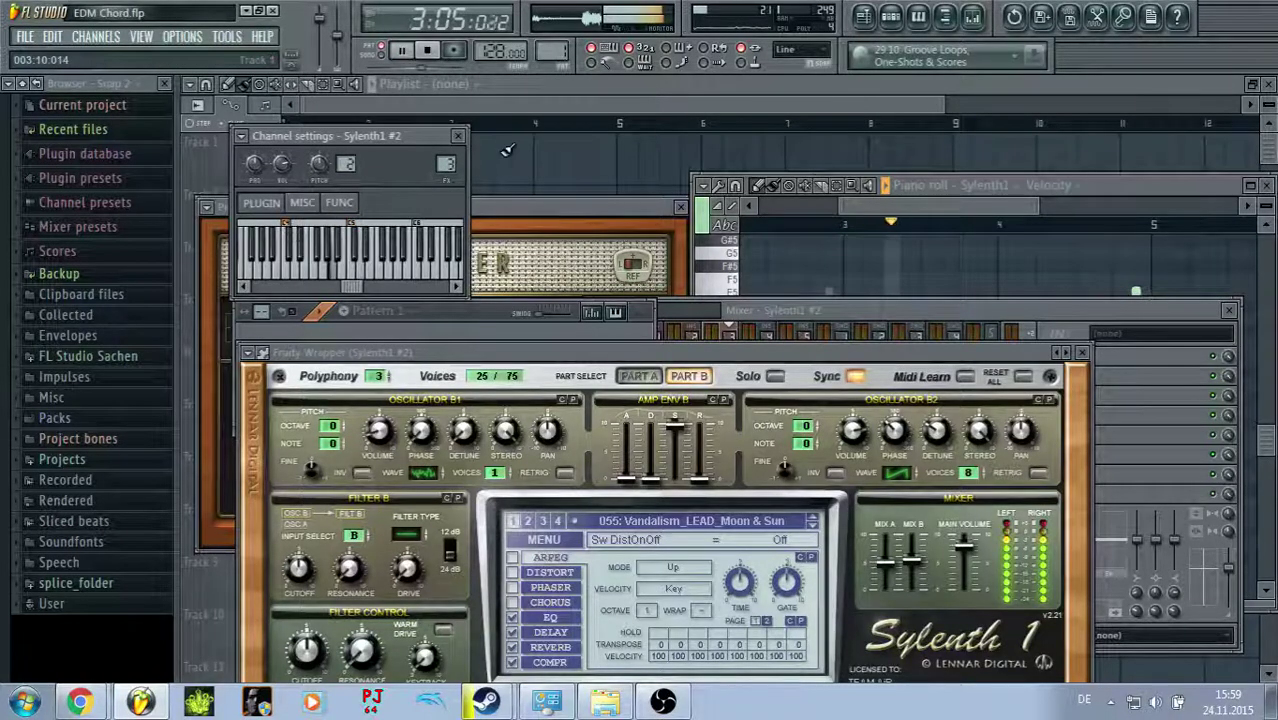
Step: Add Fruity Reeverb 2 to the first effect slot of the Sylenth1 #2 mixer track and move the mixer clear of the piano roll
double_click(446, 164)
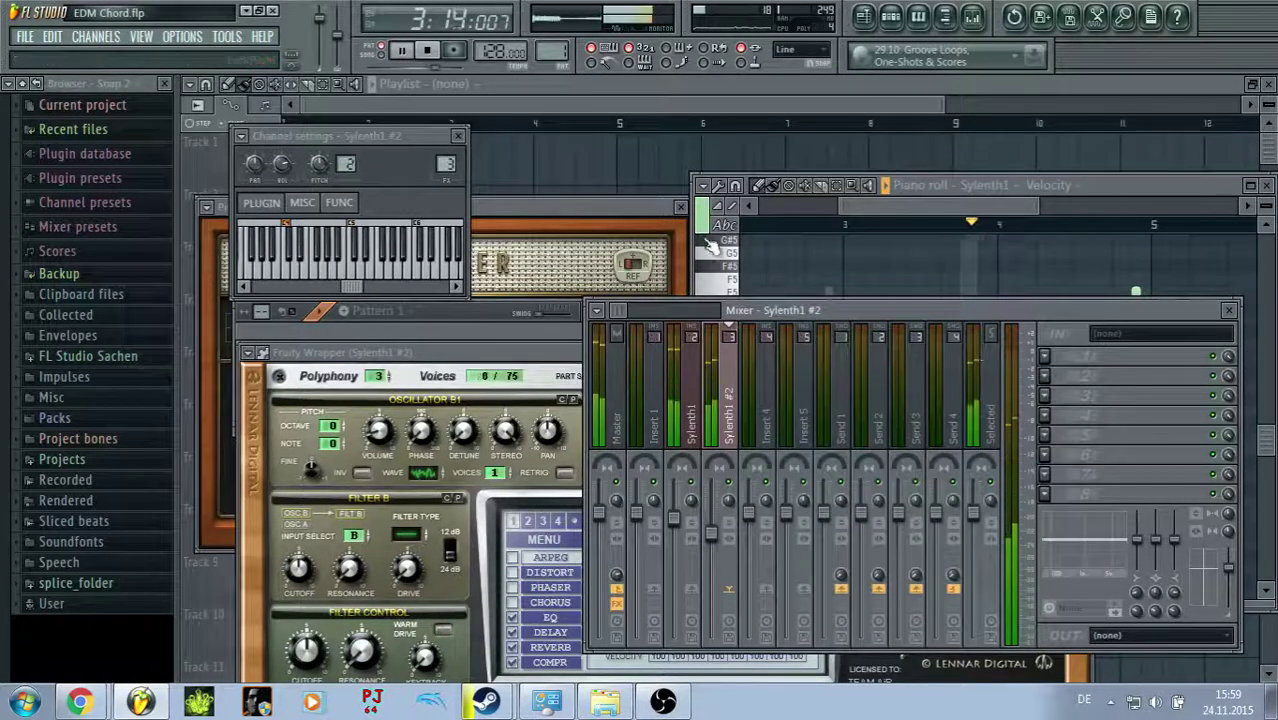
left_click(1046, 361)
left_click(1175, 168)
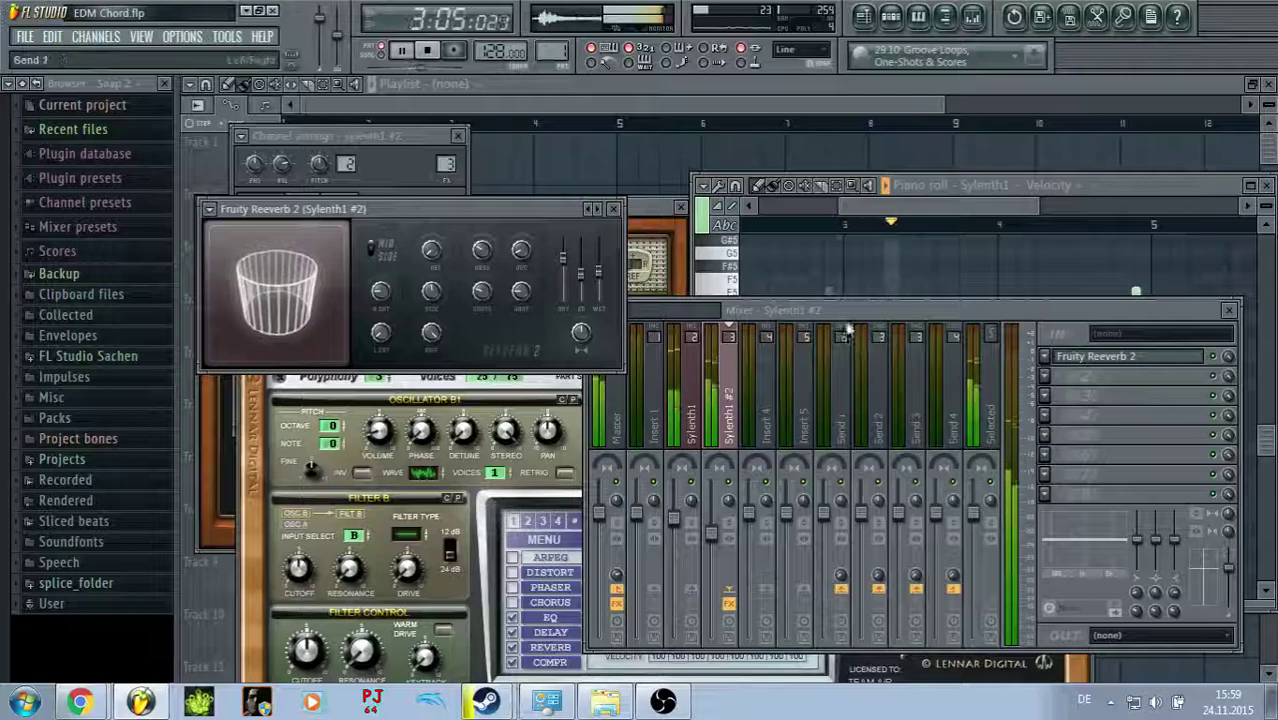
left_click_drag(842, 307, 846, 349)
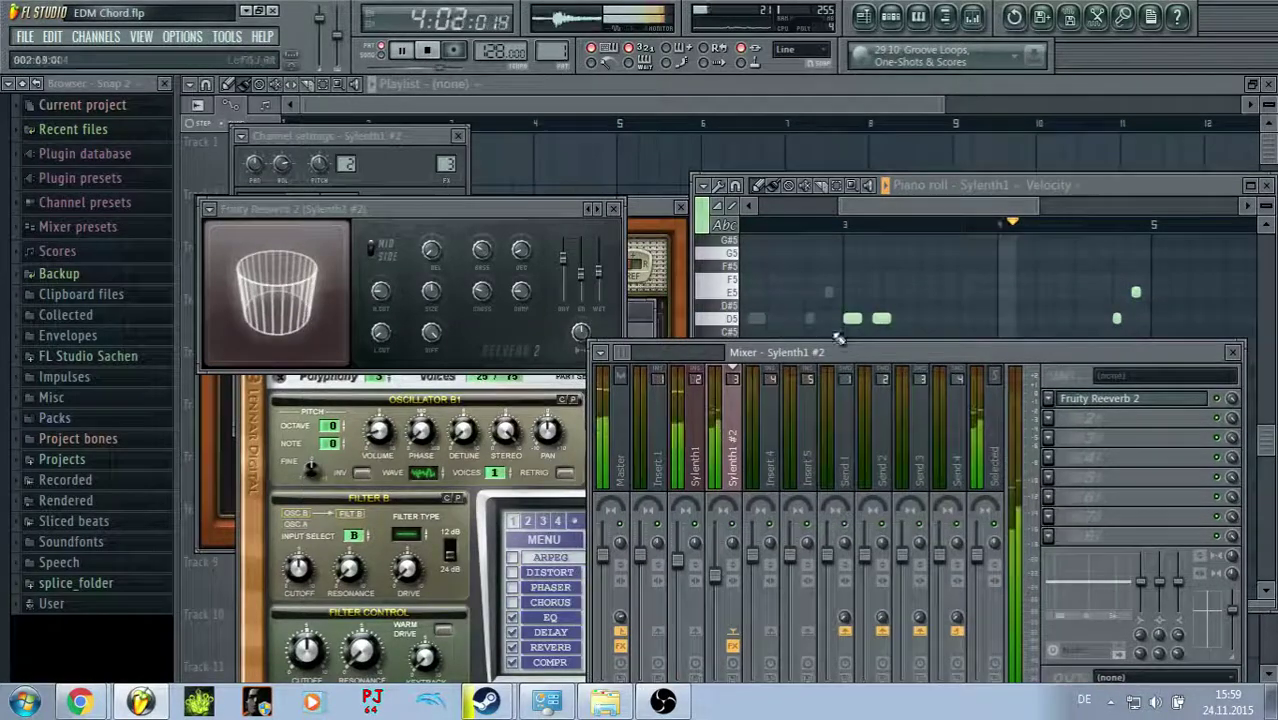
Step: Bring the Pitcher window on the Master track to the front and switch to Open Broadcaster Software
left_click(648, 207)
left_click(661, 703)
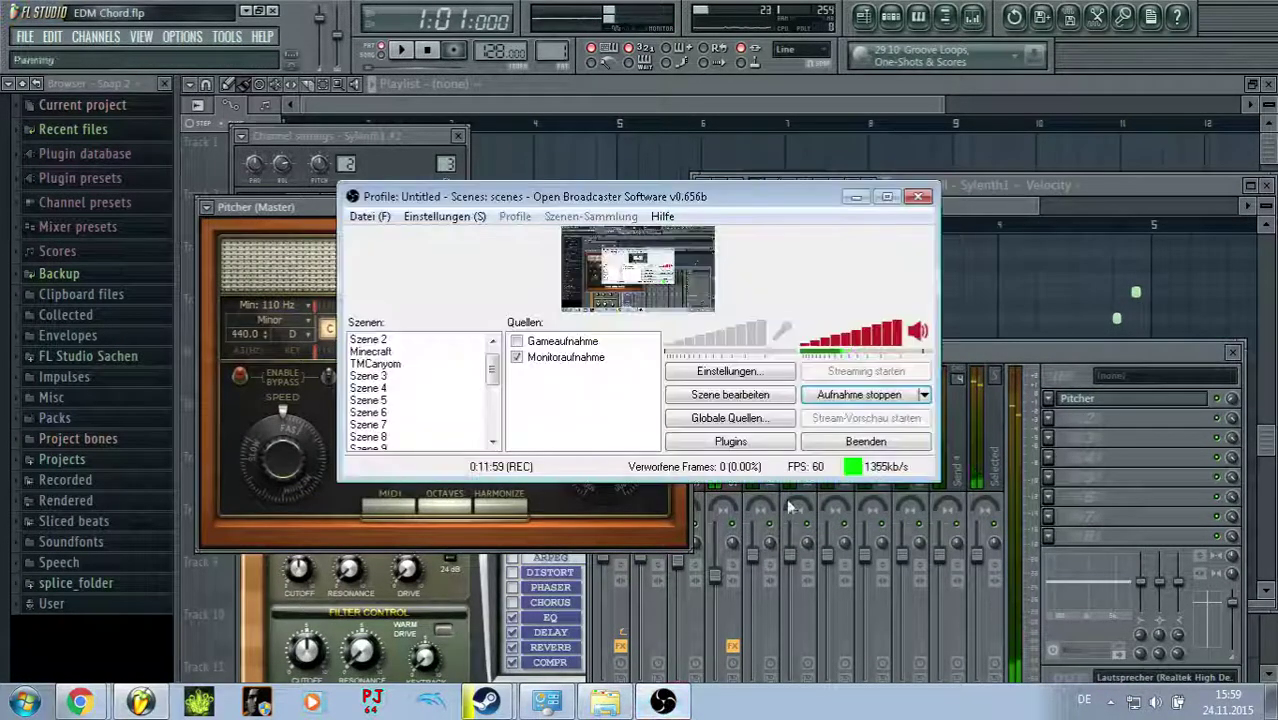